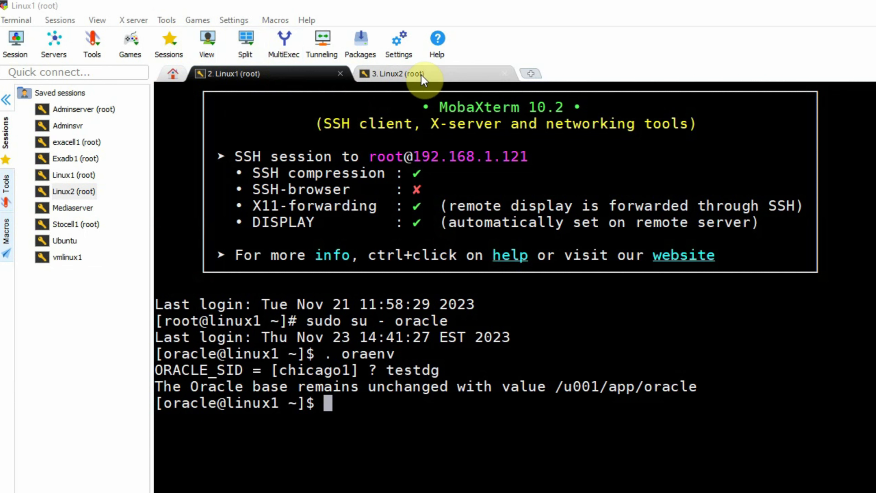
Check the linux2 session, then go back to linux1 and highlight the testdg instance name
left_click(418, 73)
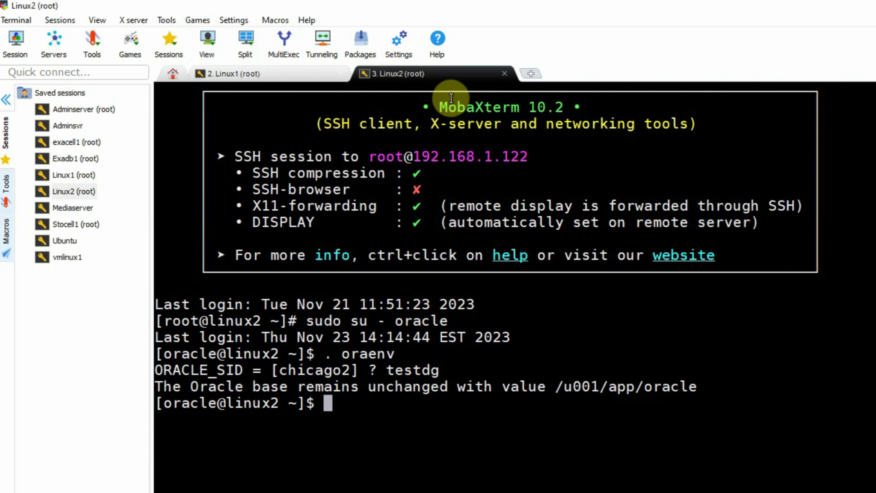
left_click(259, 75)
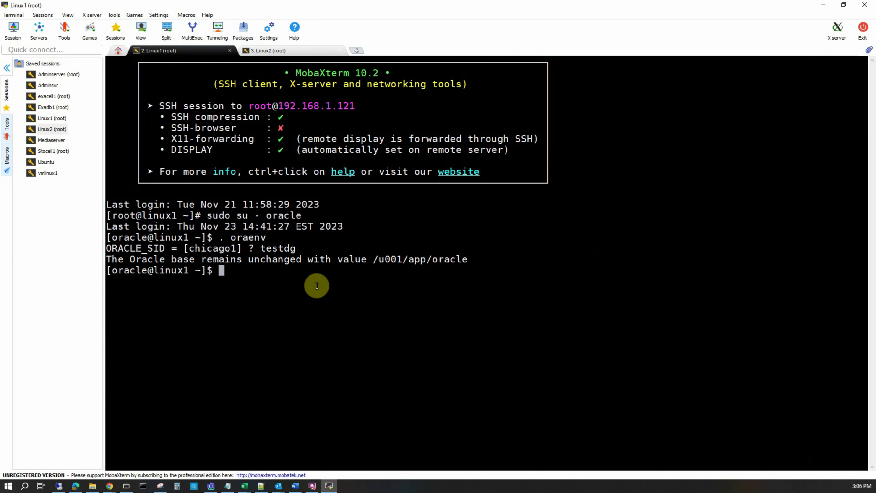
left_click_drag(260, 248, 304, 246)
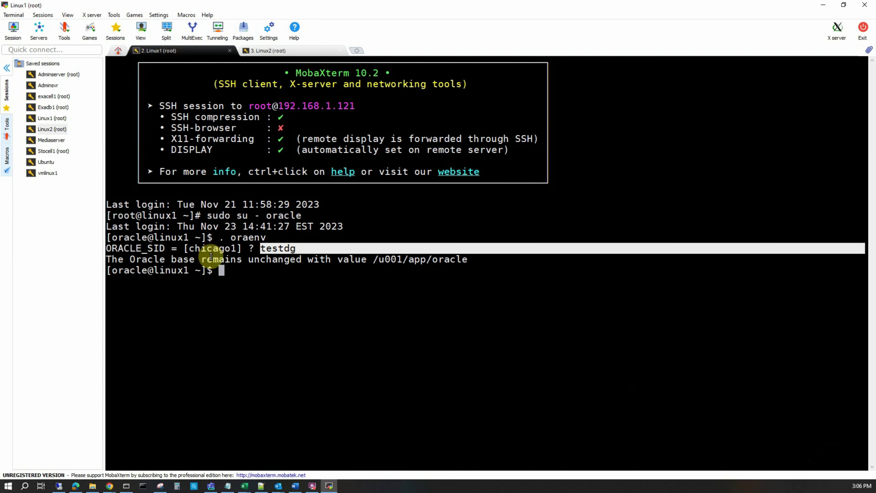
left_click(244, 279)
Start the broker with 'dgmgrl /' and run 'show configuration', noting testdg2 as physical standby
type("dg")
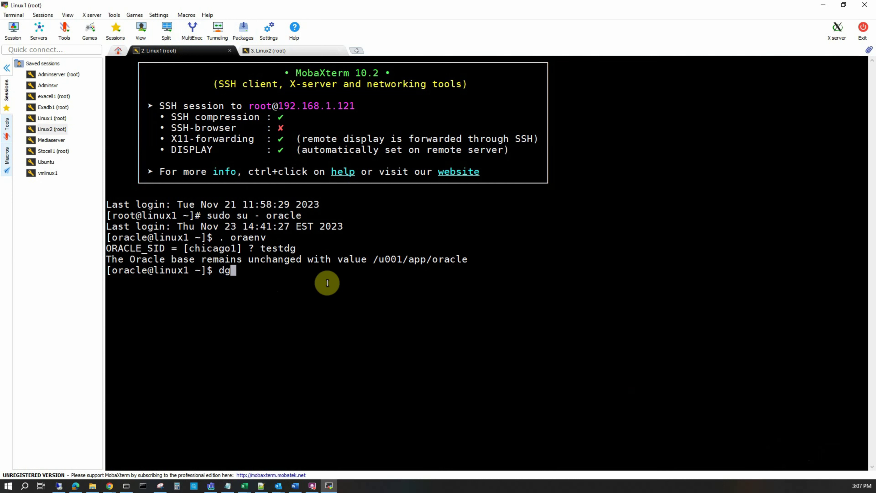
type("mgrl /")
key("Return")
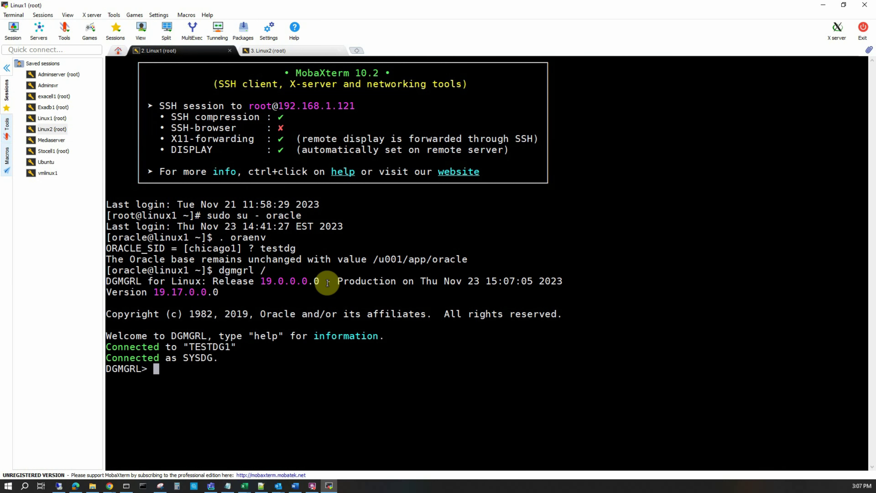
type("show config")
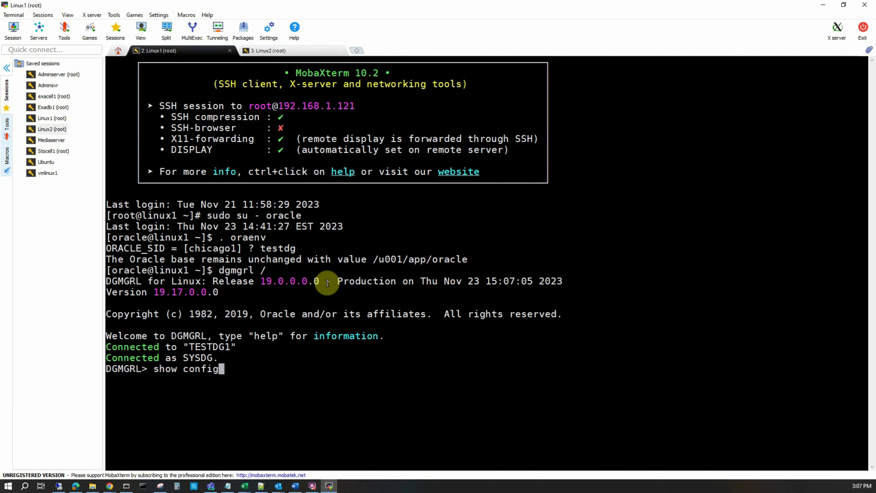
type("uration")
key("Return")
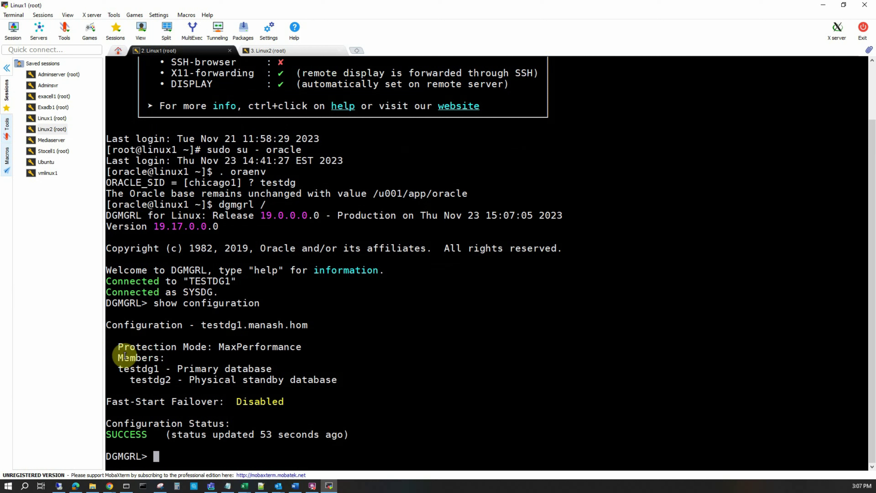
left_click_drag(118, 369, 170, 380)
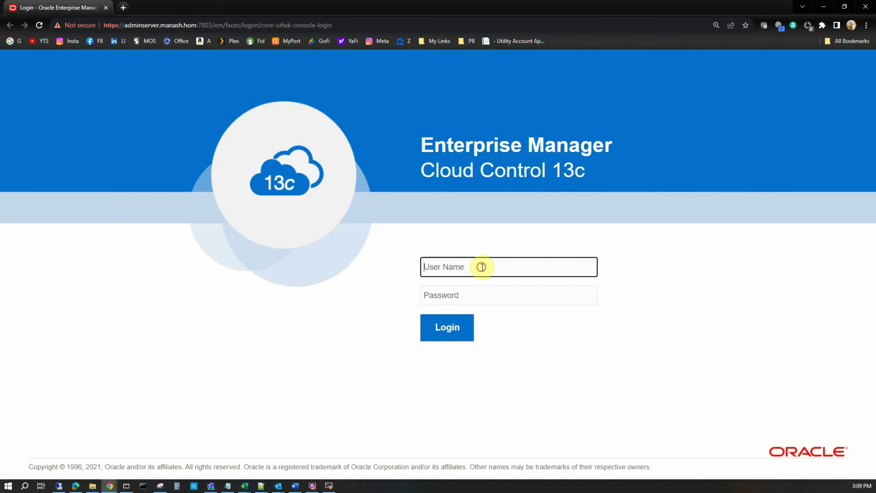
Sign in to Enterprise Manager as sysman with the administrator password
type("sysman")
key("Tab")
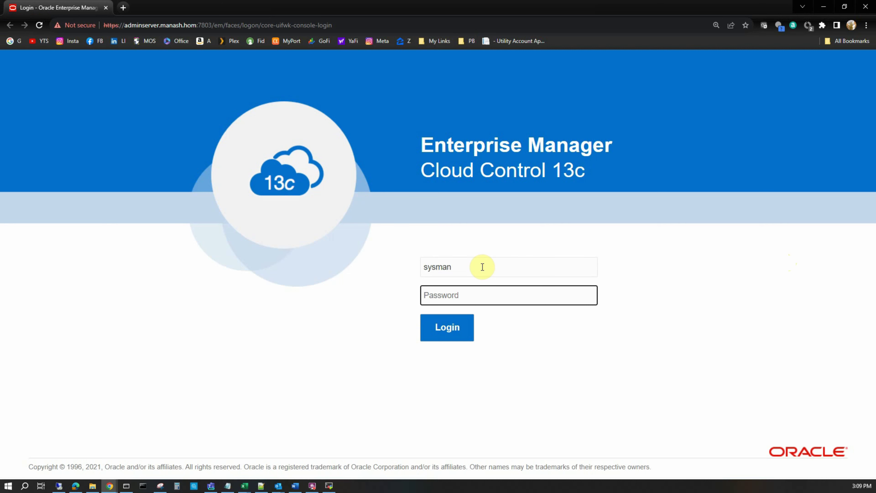
type("•••••••")
key("Return")
List all targets filtered to Database Instance and open the testdg1.manash.hom home page
left_click(535, 69)
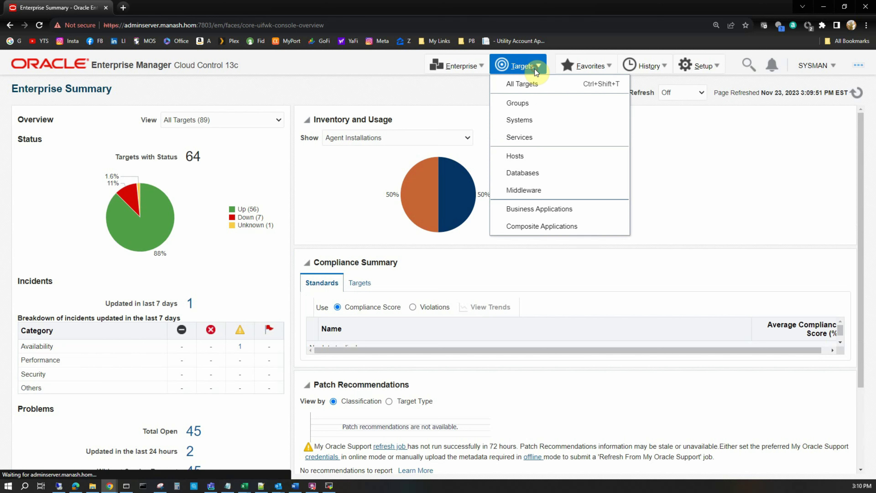
left_click(532, 86)
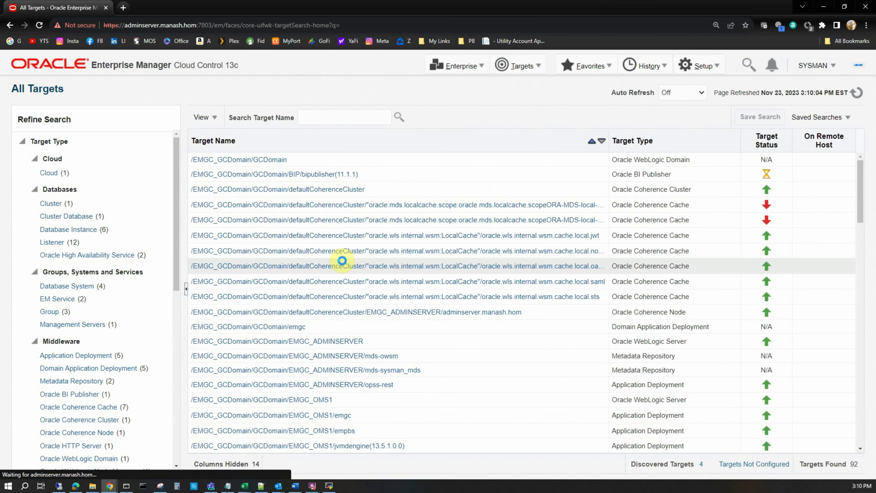
left_click(56, 229)
key("ctrl+plus")
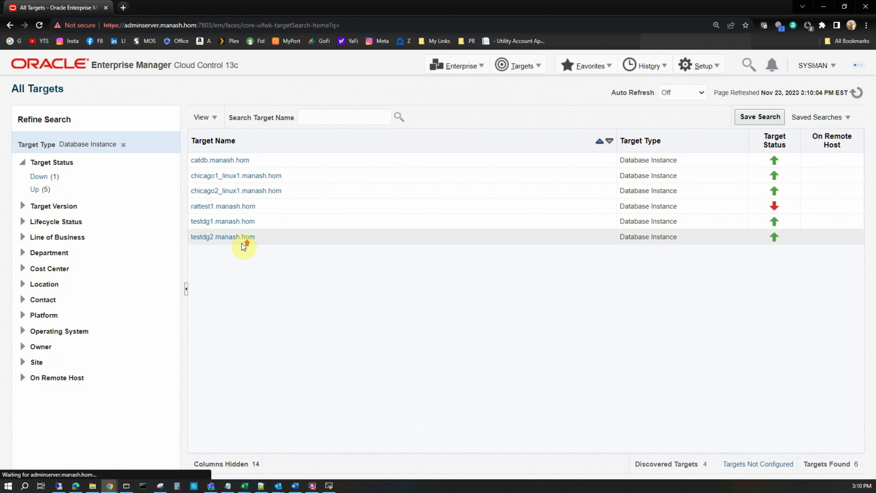
key("ctrl+plus")
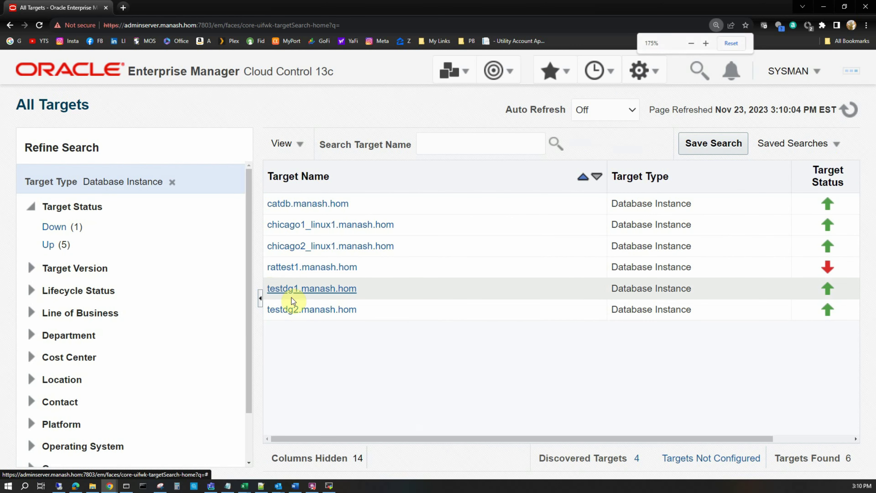
left_click(305, 286)
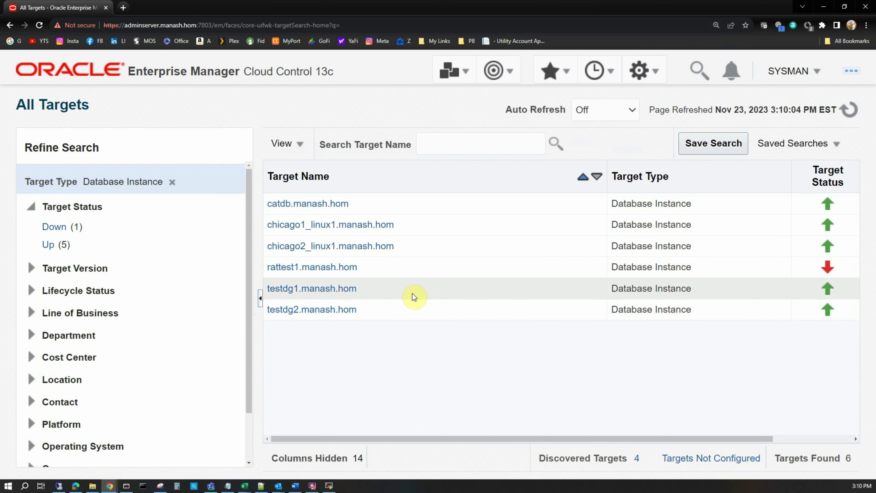
left_click(293, 290)
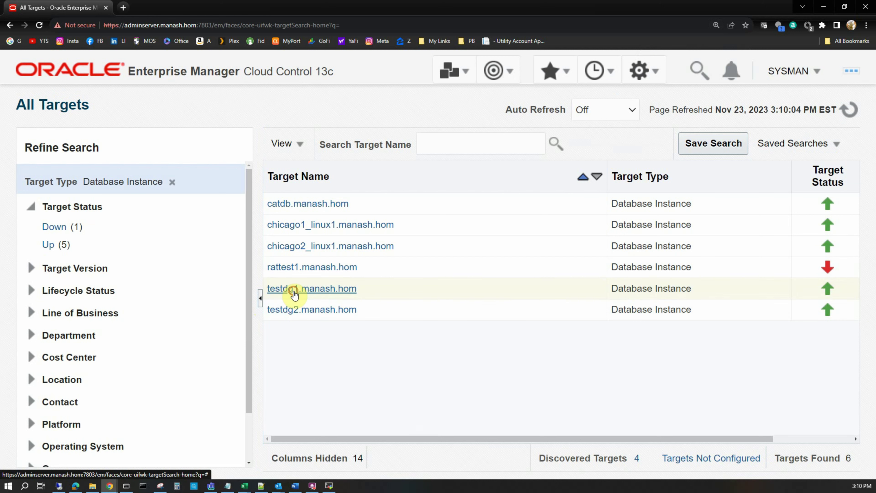
left_click(294, 293)
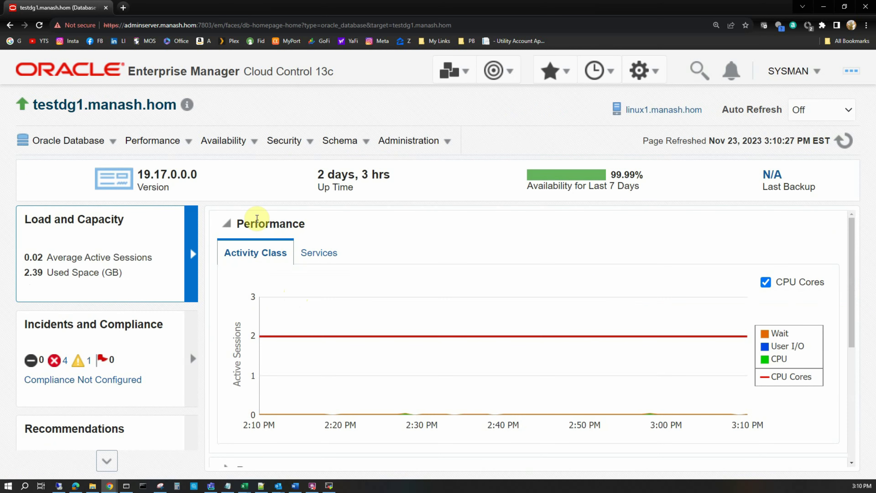
left_click(249, 148)
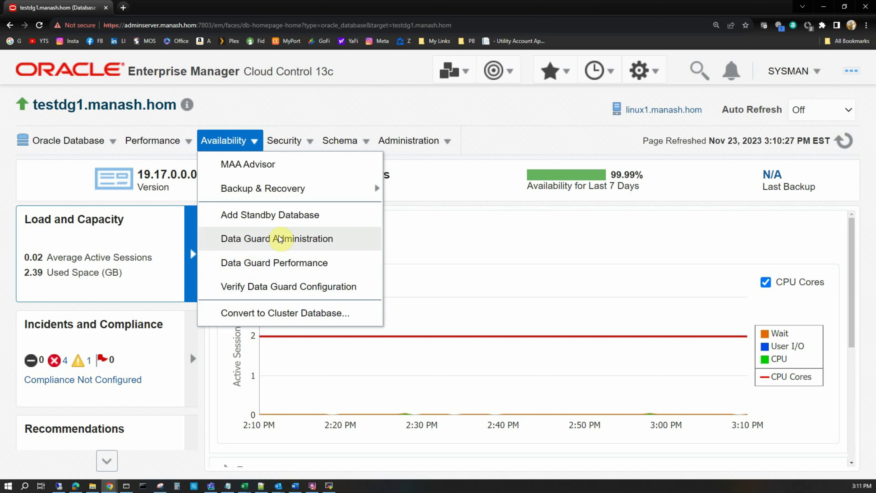
Choose Verify Data Guard Configuration from the testdg1 Availability menu
left_click(267, 287)
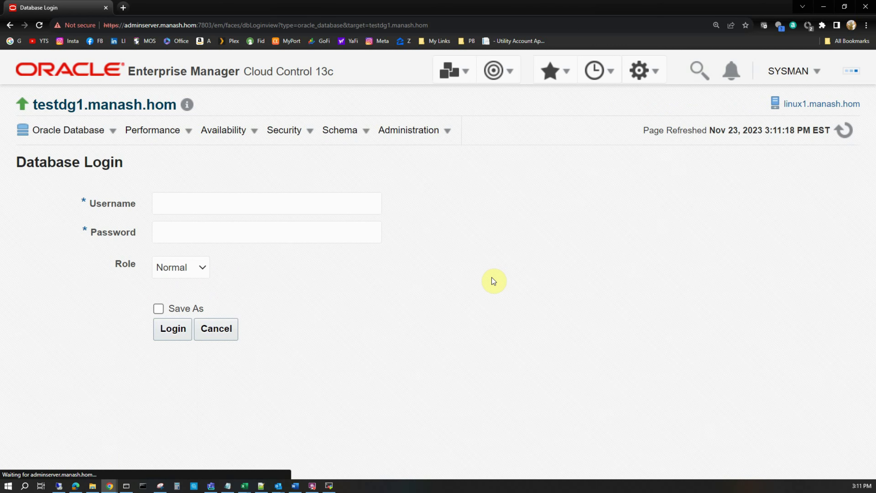
Log in to testdg1 as sys with the database password and SYSDBA role to run verification
left_click(217, 202)
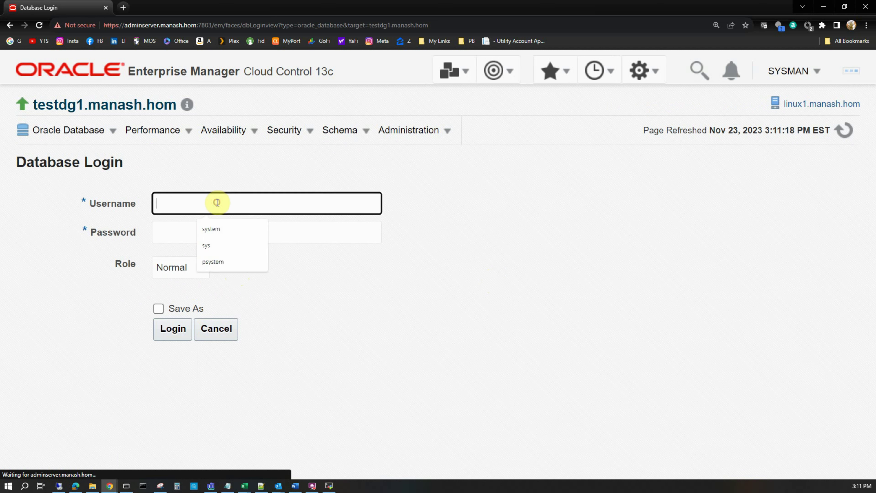
type("sys")
key("Tab")
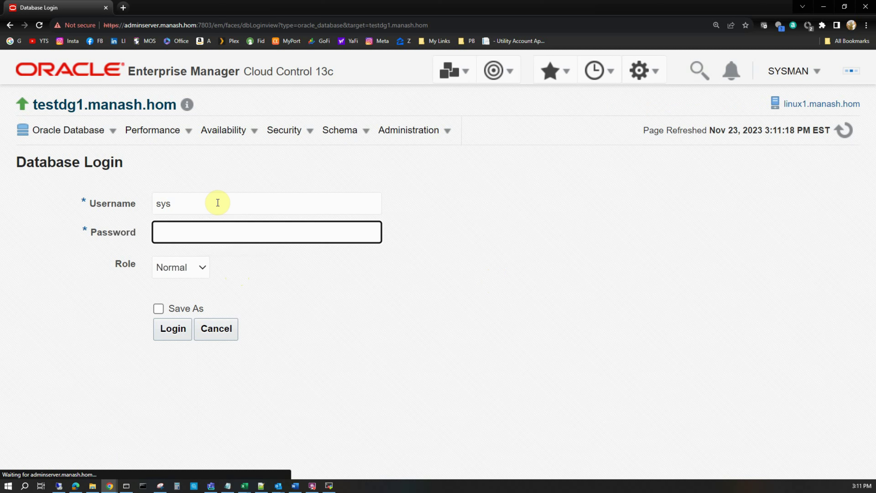
type("oracle")
left_click(181, 267)
left_click(180, 297)
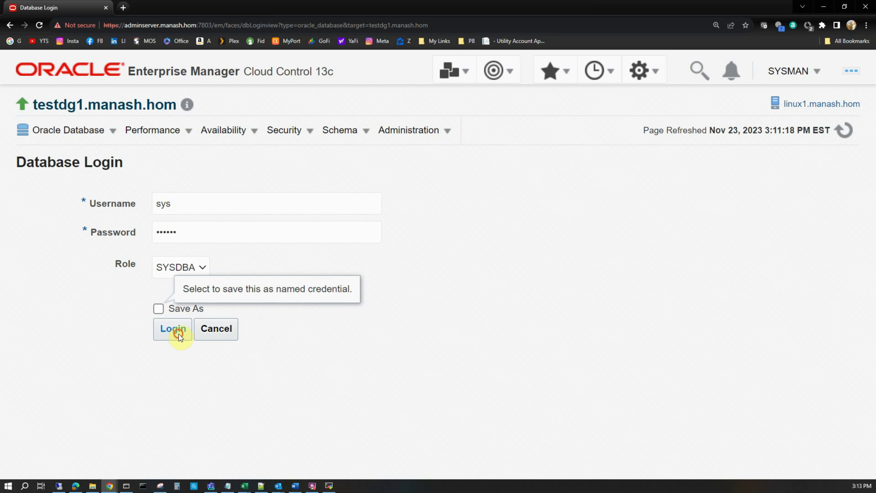
left_click(179, 334)
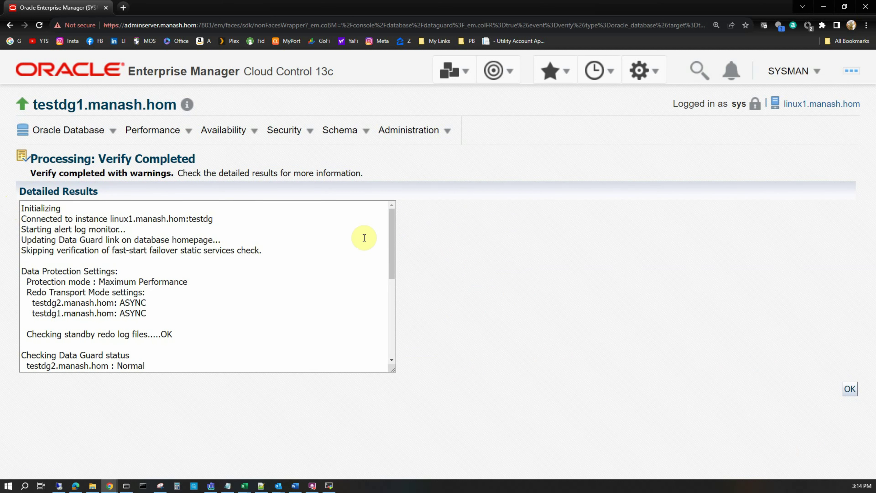
Review the Verify Completed results and preferred-credentials warnings, then return to MobaXterm
mouse_move(393, 227)
left_mouse_down()
mouse_move(385, 339)
mouse_move(391, 223)
left_mouse_up()
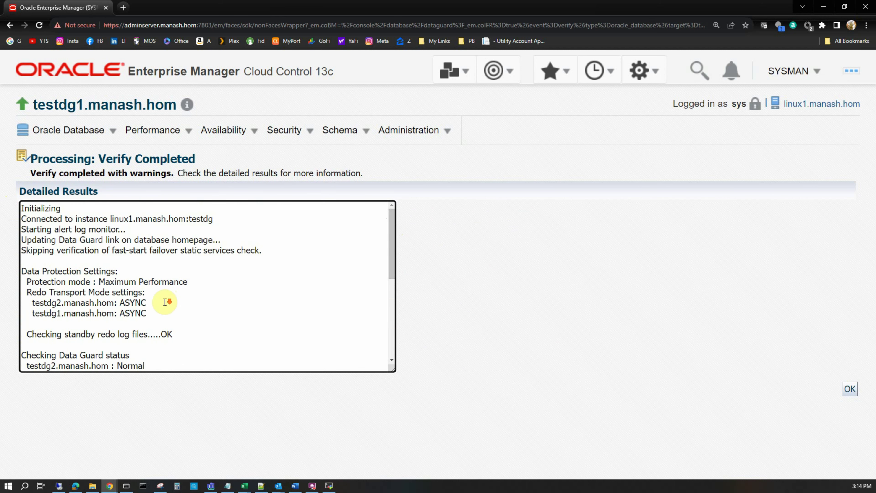
scroll(165, 302, "down", 8)
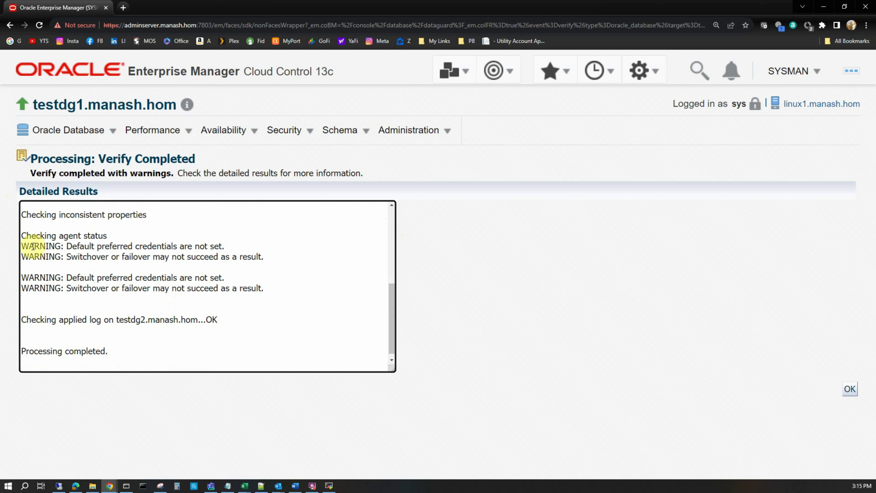
left_click_drag(22, 235, 255, 296)
left_click(56, 259)
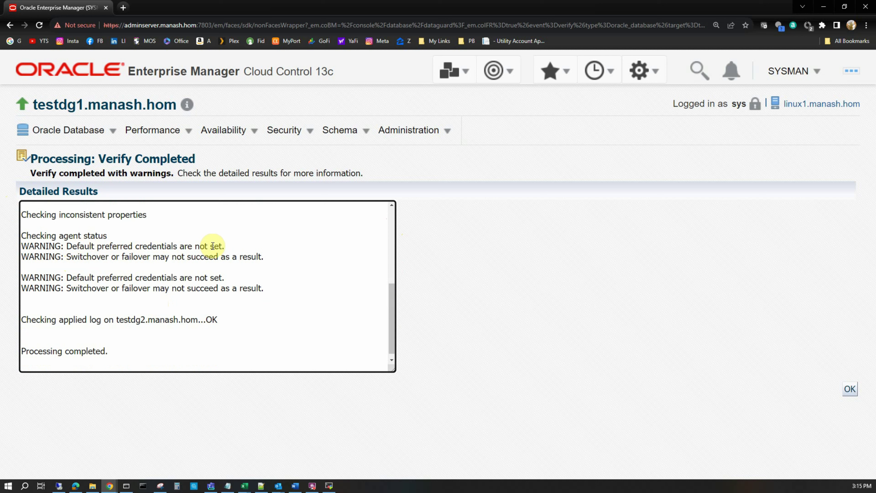
left_click_drag(392, 330, 389, 374)
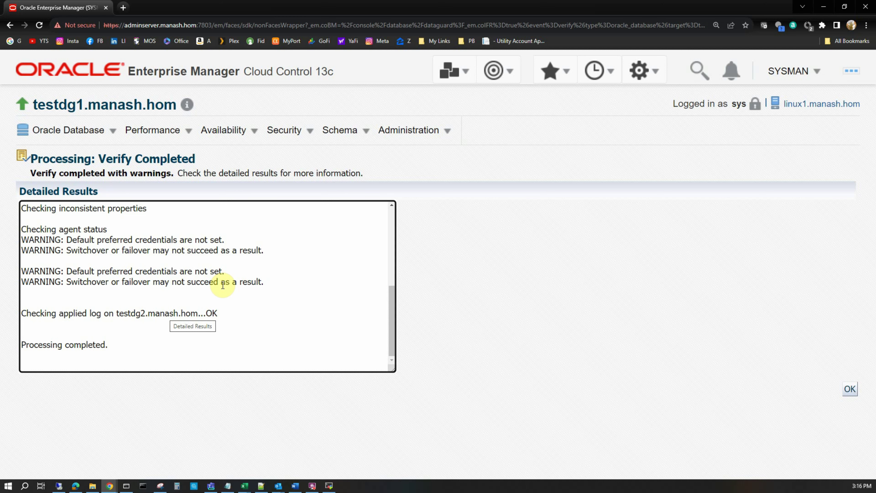
left_click(329, 485)
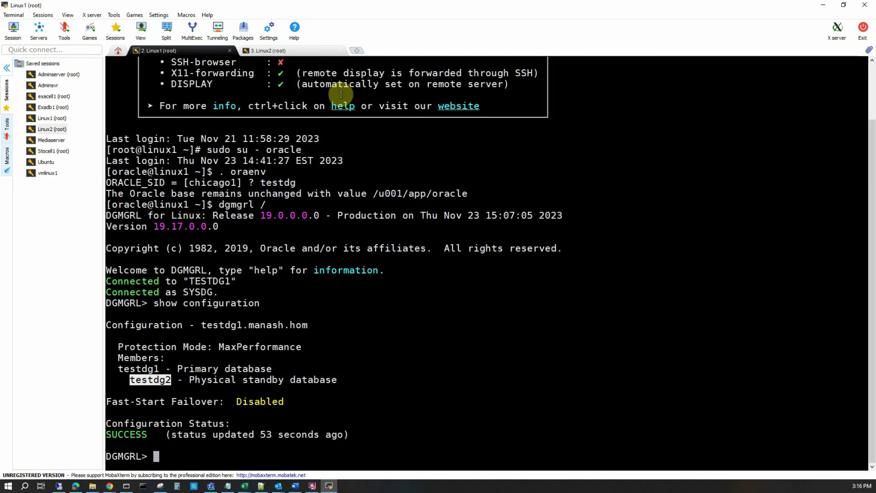
On Linux2, start 'sqlplus / as sysdba' and set lines 300 pages 300
left_click(296, 52)
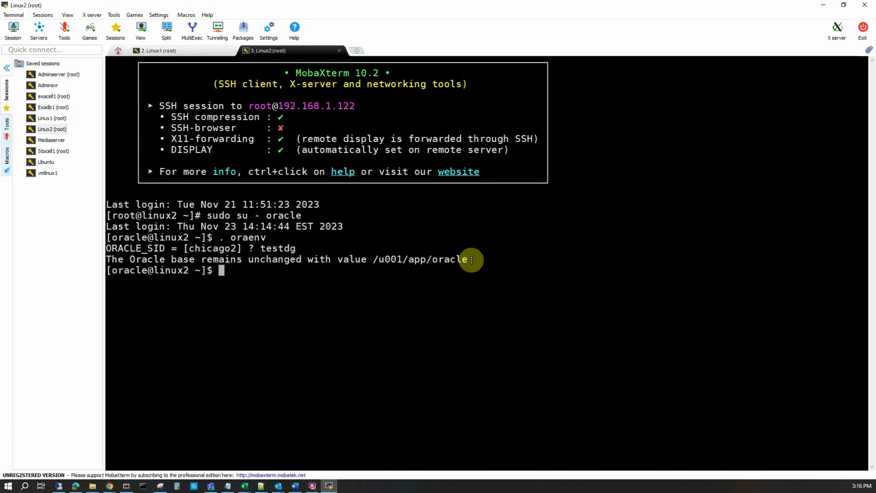
type("sqlplus / as sysdba")
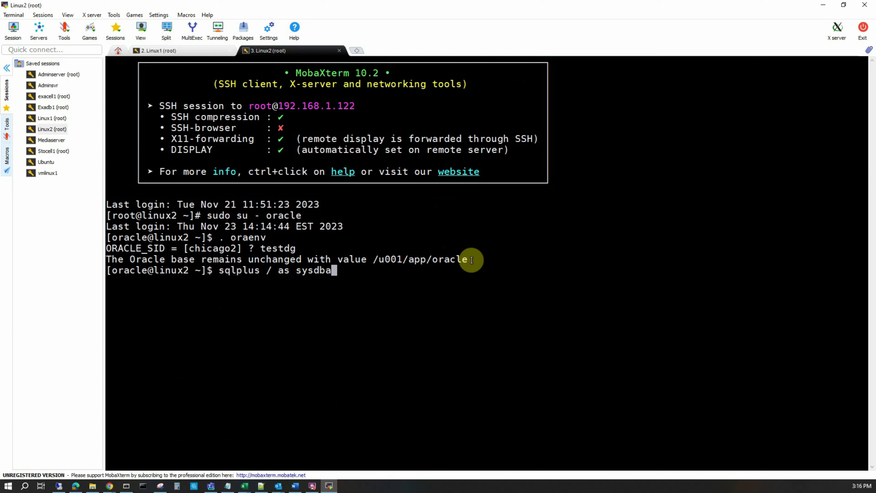
key("Return")
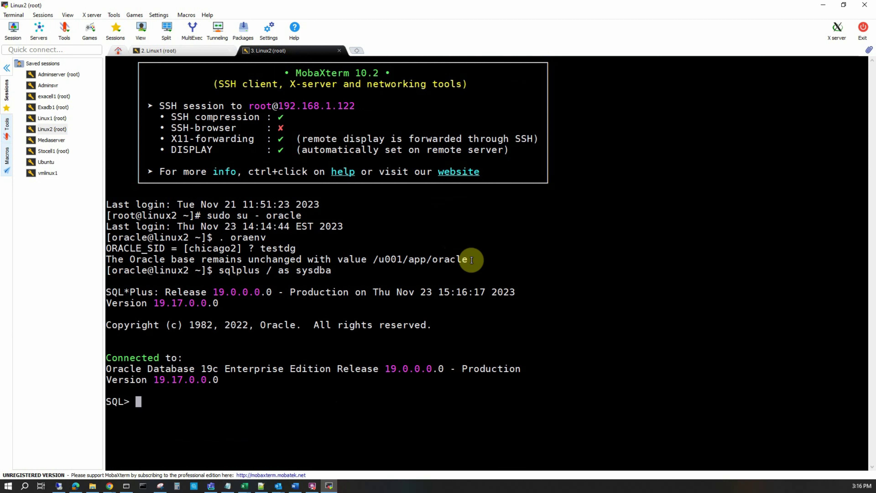
type("set lines 300 pag")
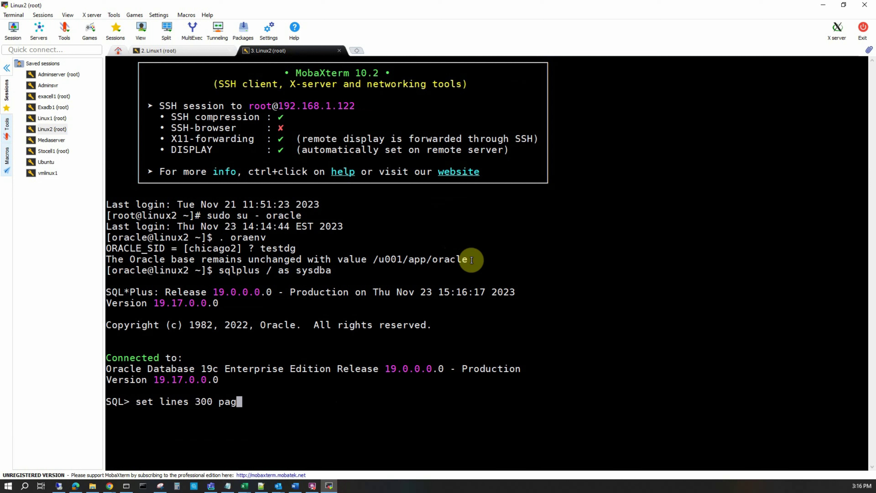
type("es 300")
key("Return")
key("Return")
Query process, status and sequence# from v$managed_standby, showing MRP0 applying log 11
type("select ")
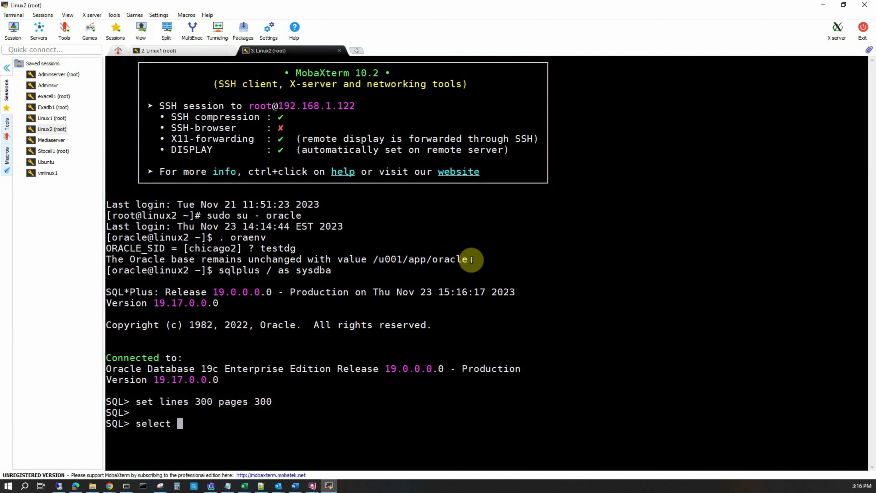
type("process, status,s")
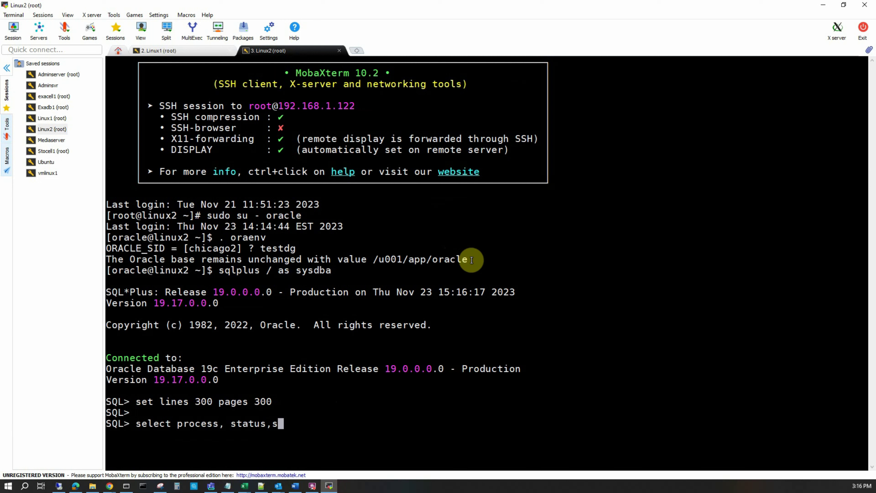
type("equence# f")
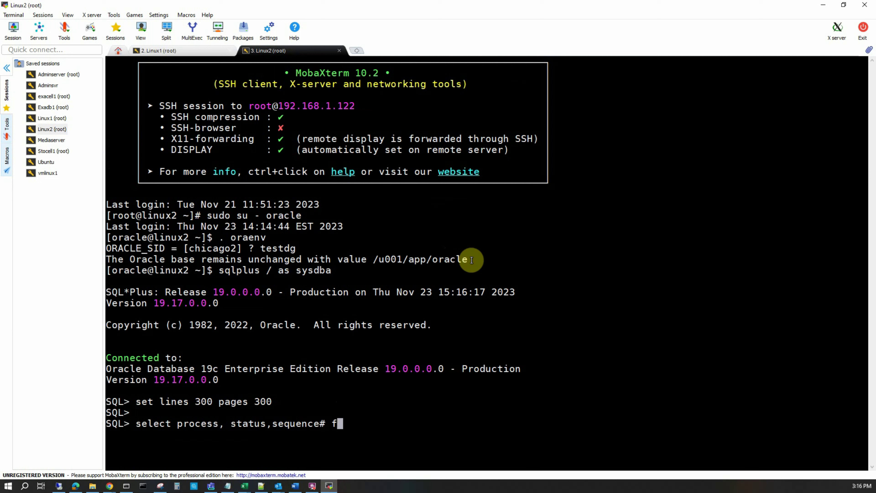
type("rom v$managed_standb")
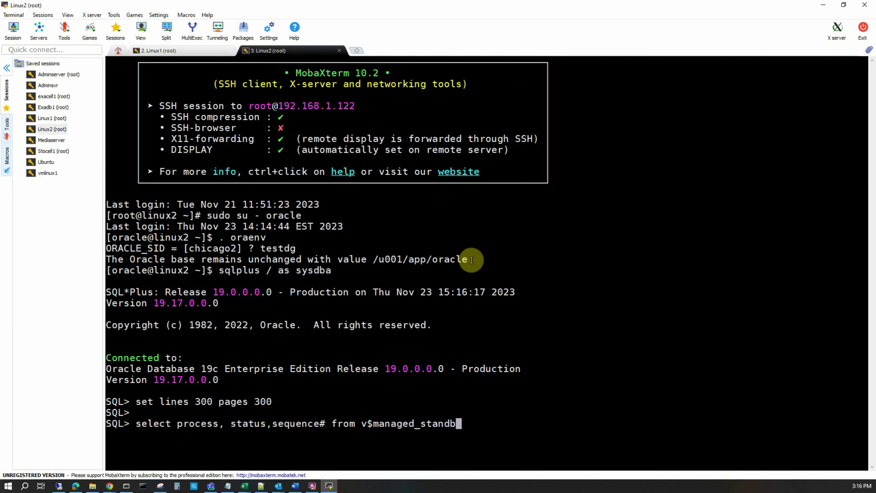
type("y;")
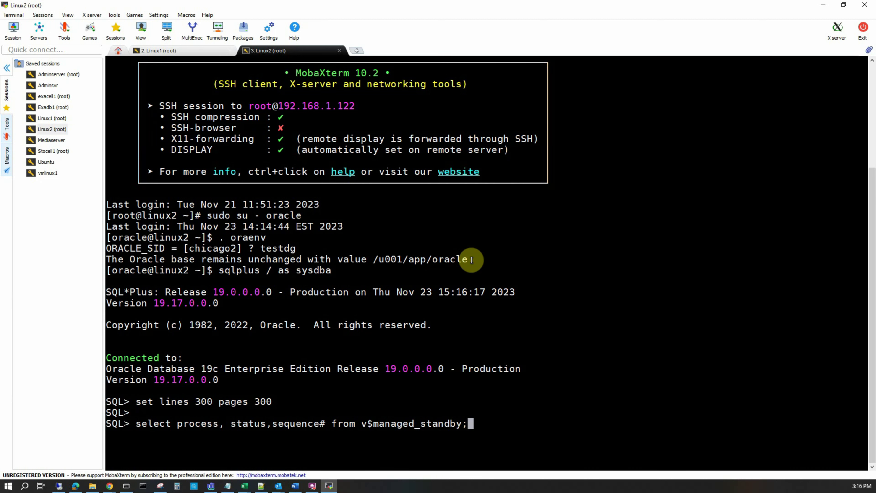
key("Return")
left_click_drag(110, 400, 314, 398)
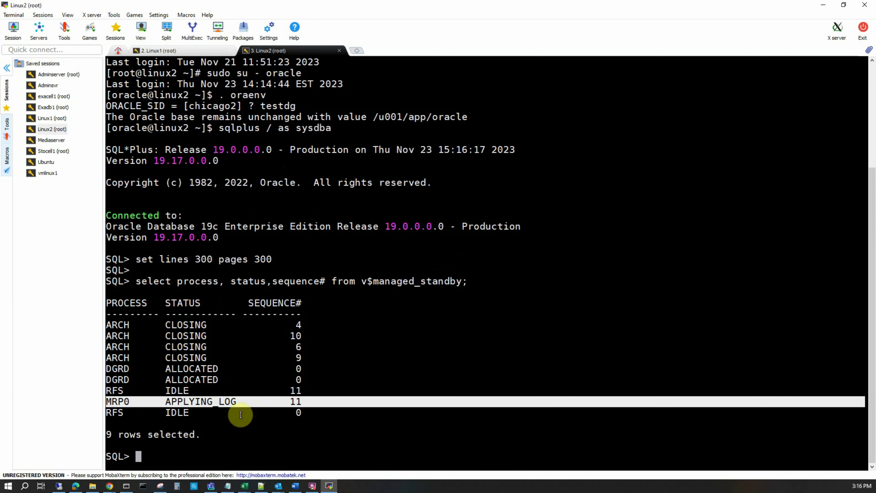
left_click(212, 433)
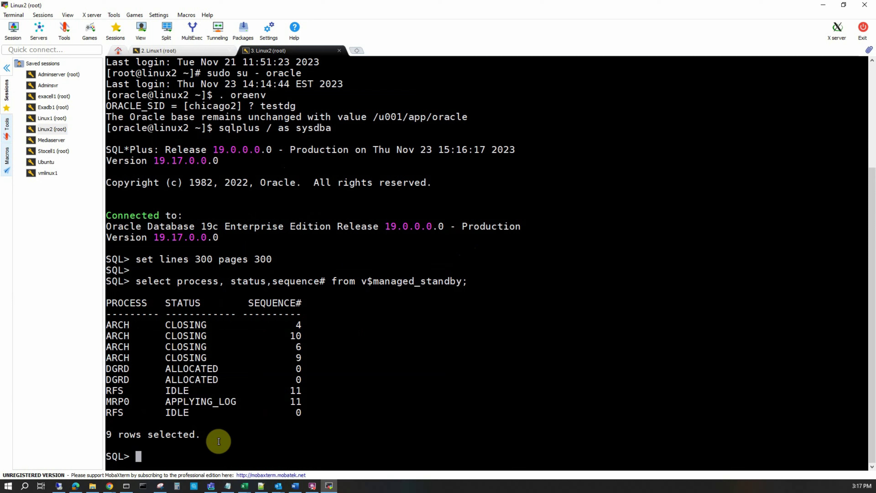
Cancel managed standby recovery and rerun the v$managed_standby query, confirming MRP0 is gone
type("alter database r")
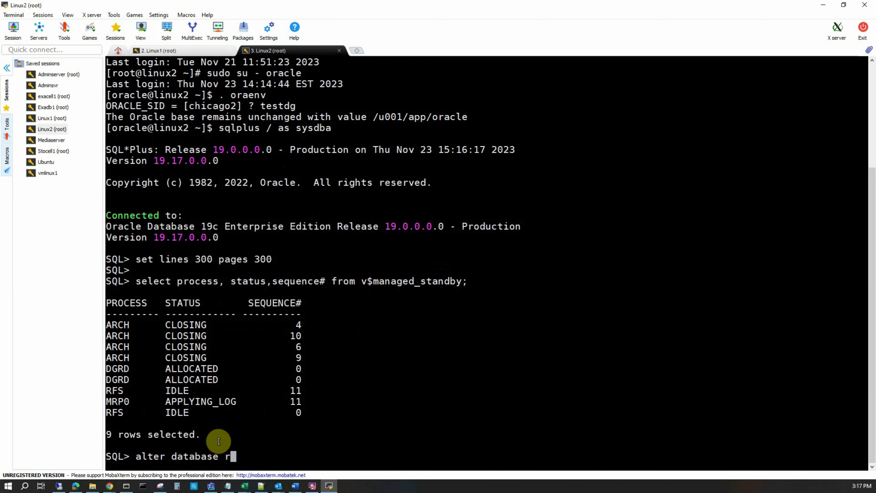
type("ecover manage")
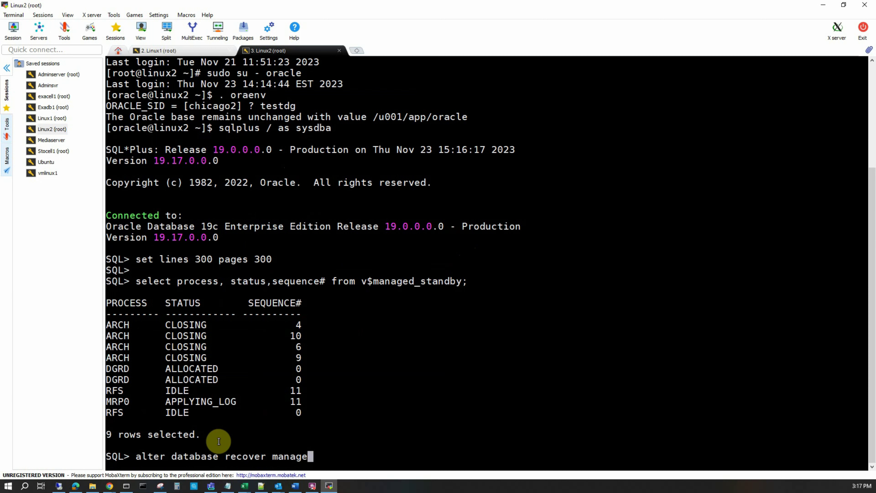
type("d standby databa")
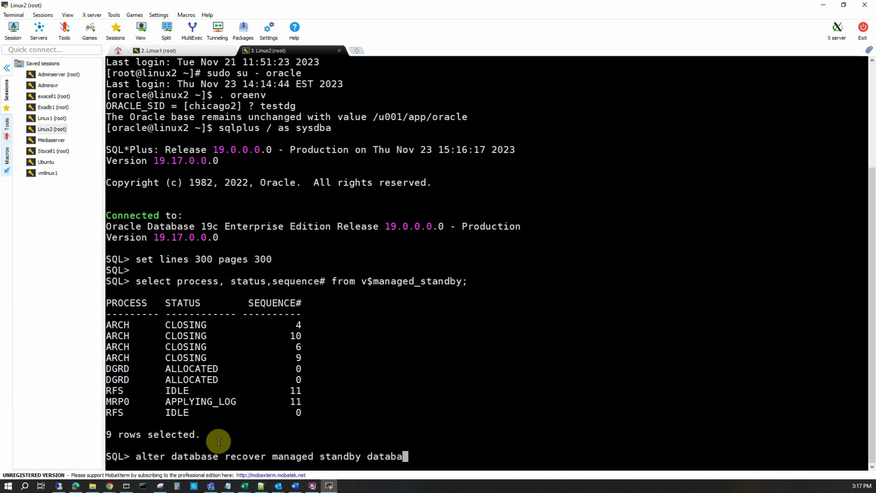
type("se cancel;")
key("Return")
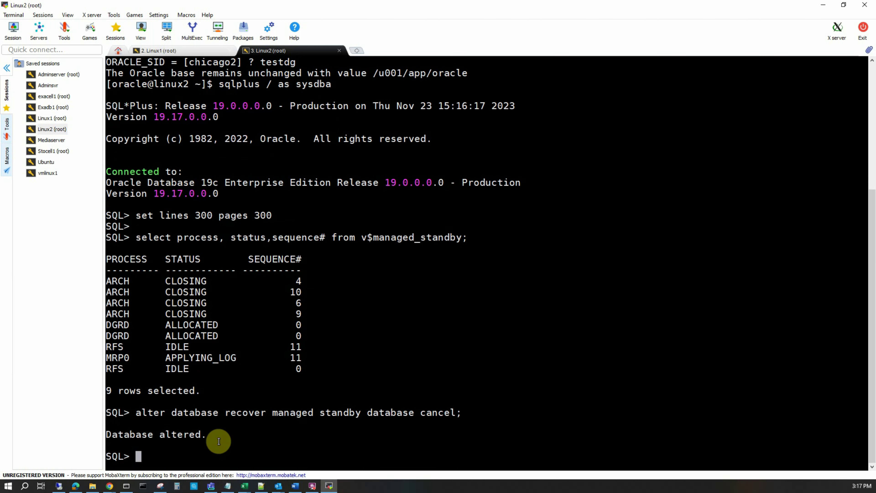
left_click_drag(136, 237, 497, 241)
right_click(514, 278)
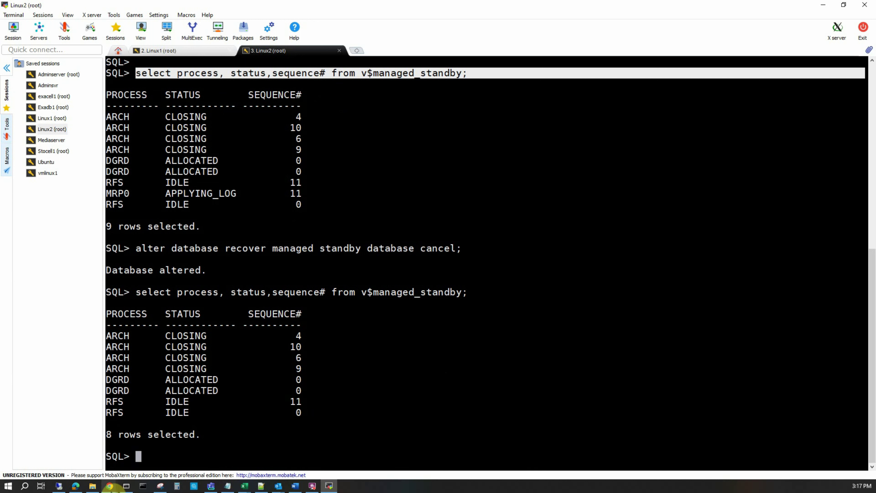
left_click(113, 488)
Back in Enterprise Manager, dismiss the old results and rerun Verify Data Guard Configuration
left_click(341, 464)
left_click(534, 301)
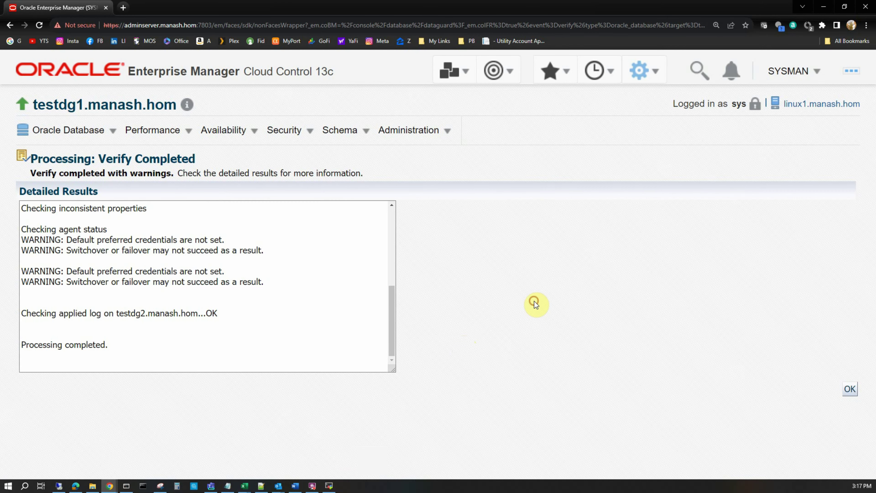
left_click(851, 390)
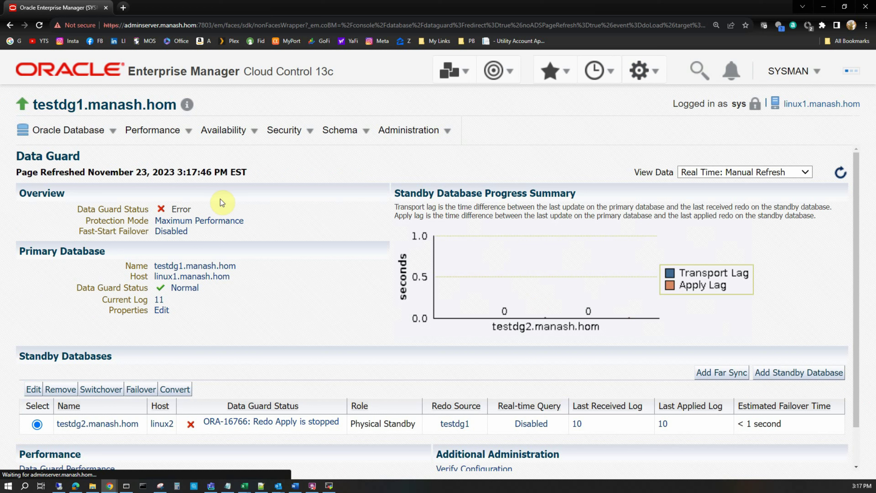
left_click(224, 130)
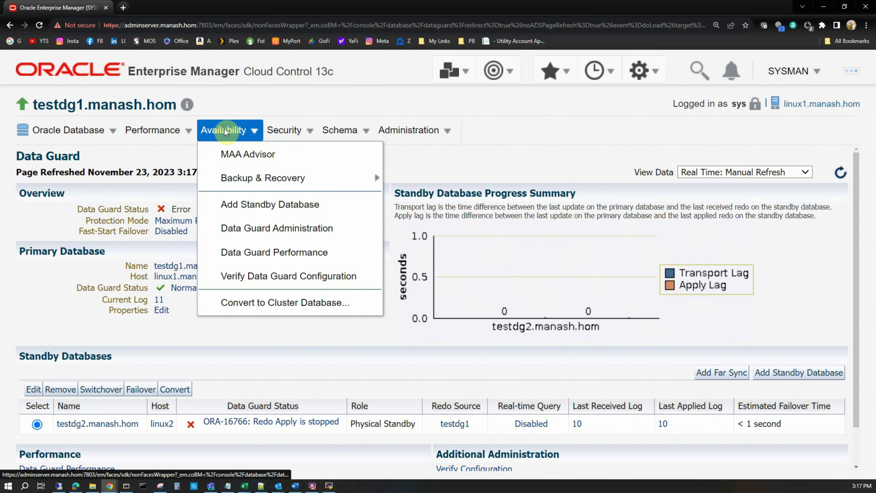
left_click(241, 275)
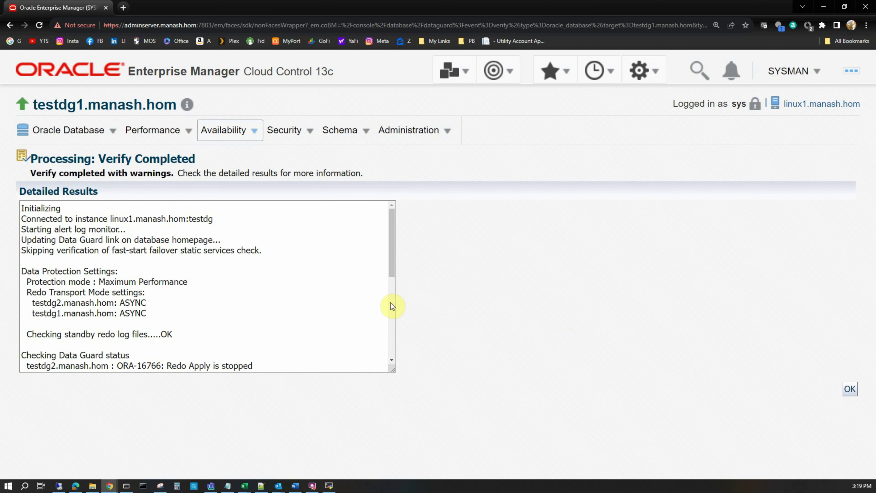
Read the detailed results, noting standby redo logs OK and ORA-16766 Redo Apply stopped on testdg2
left_click(395, 246)
scroll(394, 244, "down", 2)
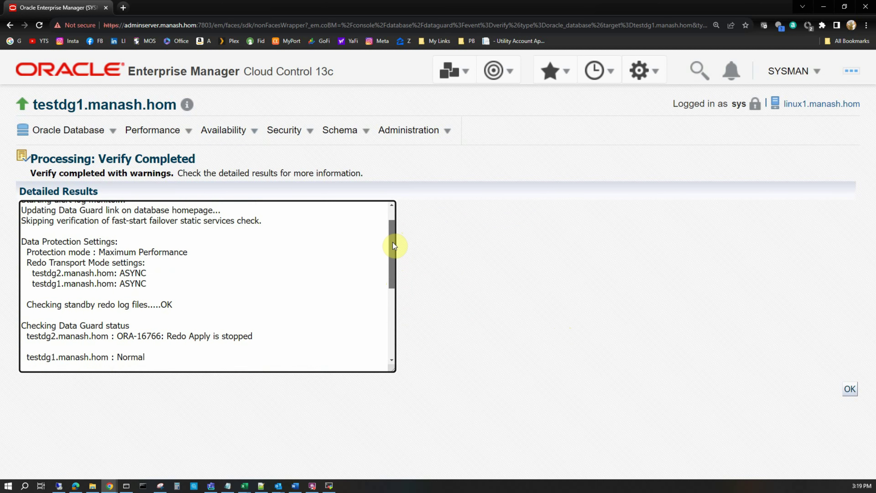
left_click_drag(395, 246, 392, 276)
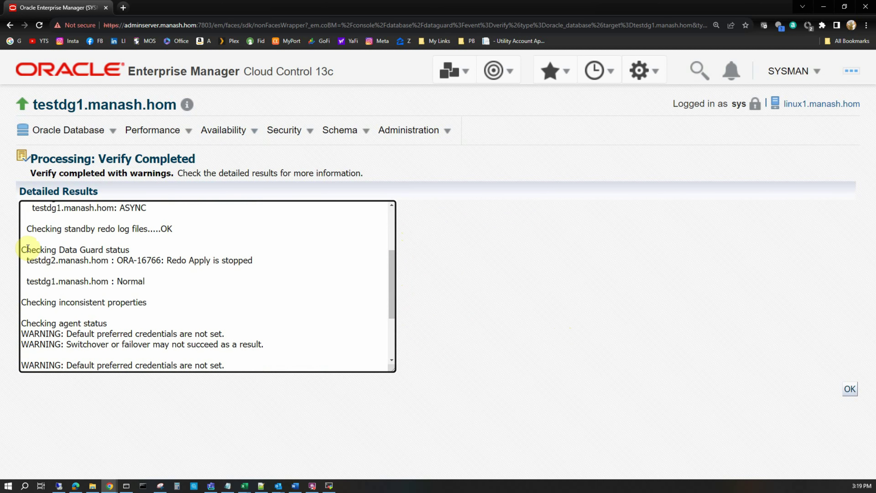
left_click_drag(21, 249, 139, 250)
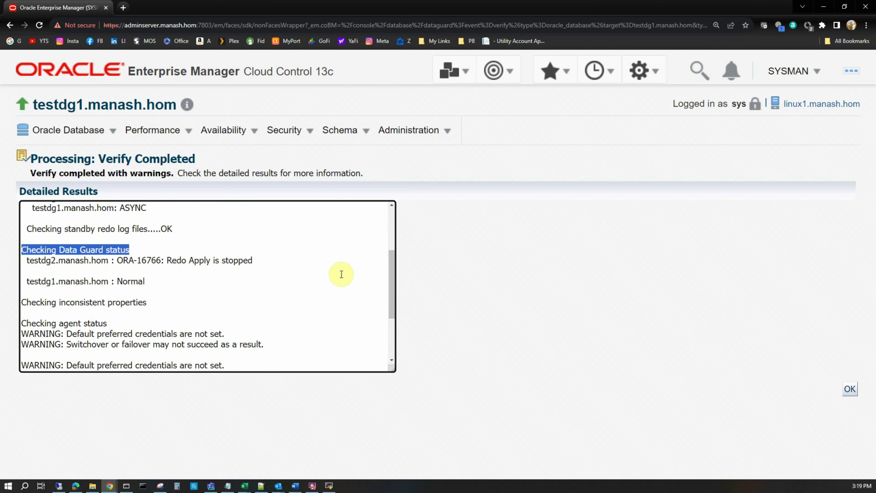
left_click_drag(392, 273, 392, 314)
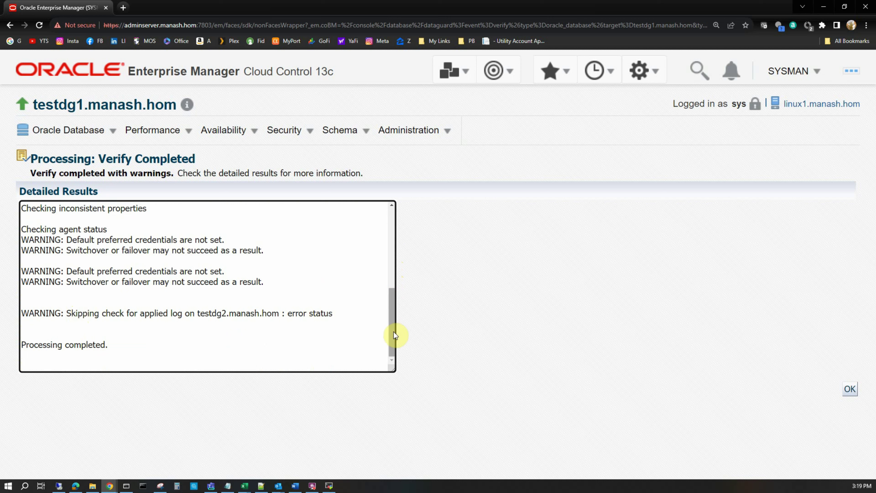
left_click_drag(393, 333, 402, 255)
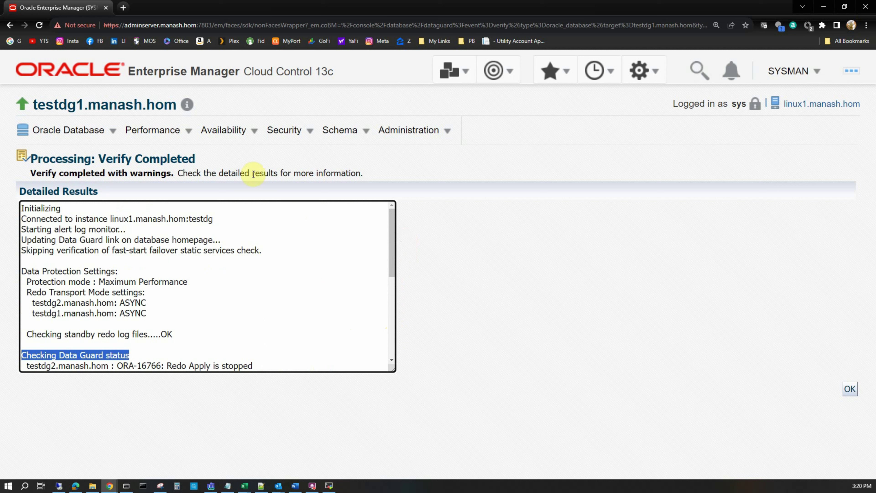
left_click(224, 130)
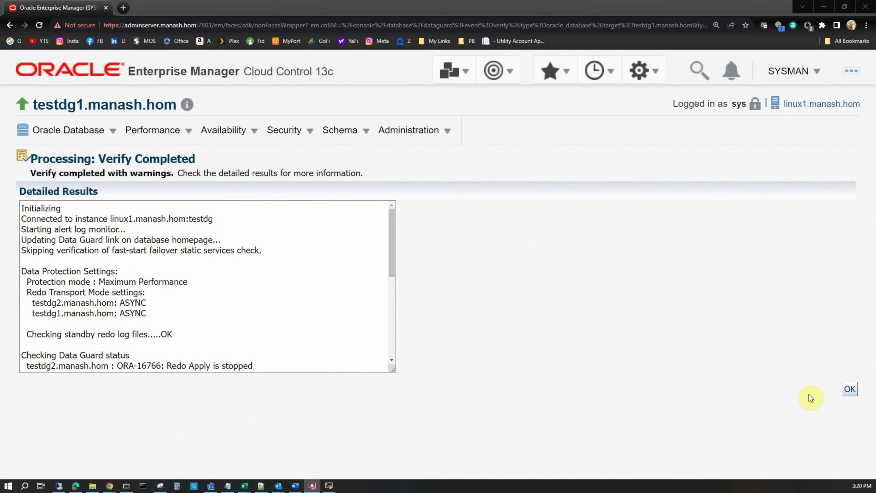
Close the Verify Completed page to see testdg2 in error with ORA-16810
left_click(850, 389)
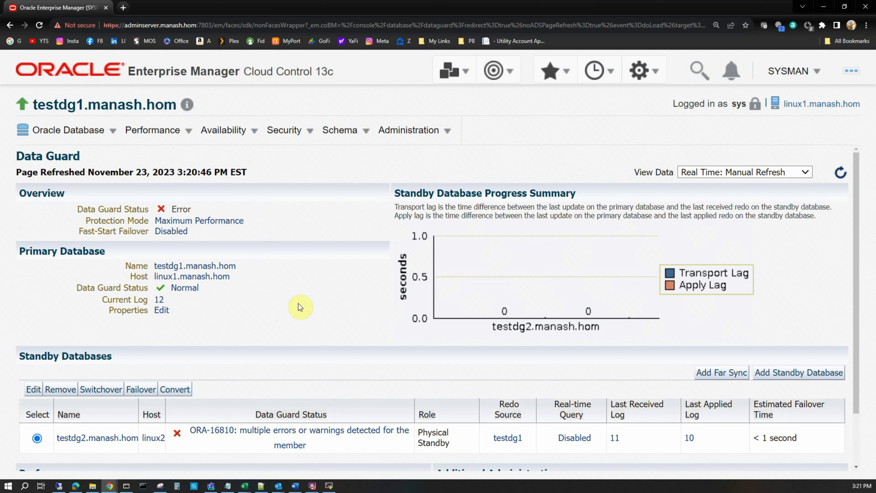
On Linux2, run 'alter database recover managed standby database using current logfile disconnect;'
left_click(329, 486)
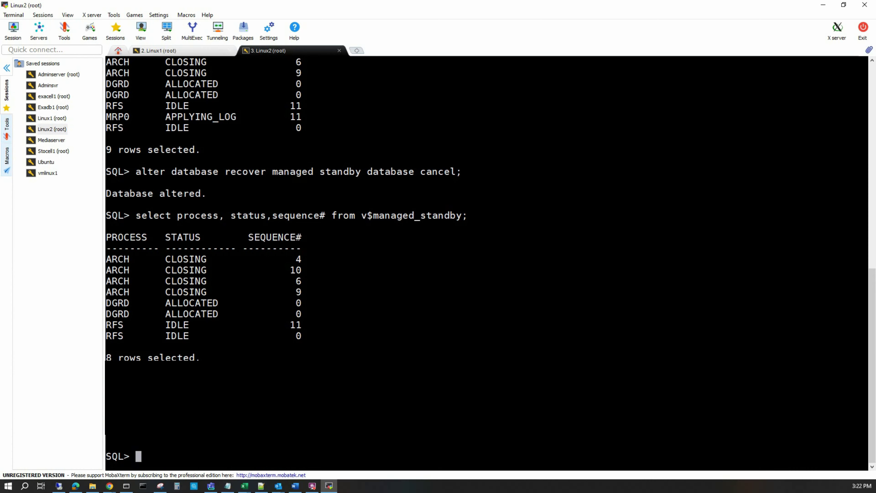
right_click(468, 345)
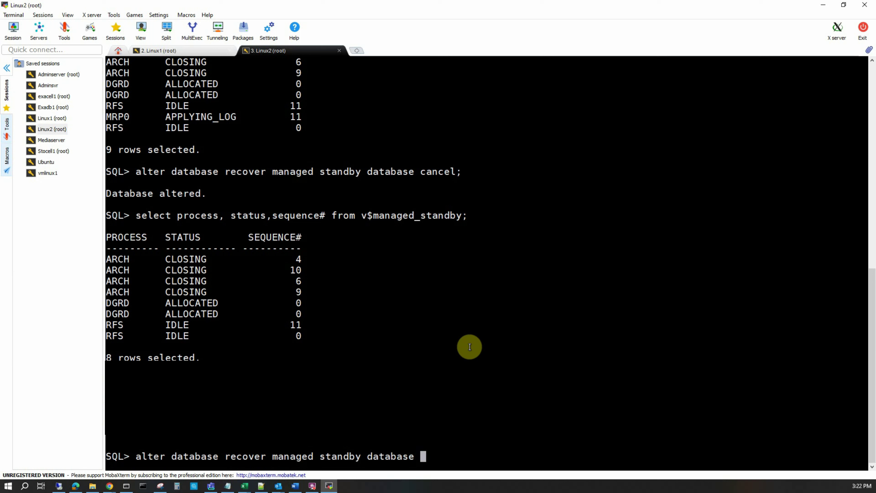
type("using current logfile")
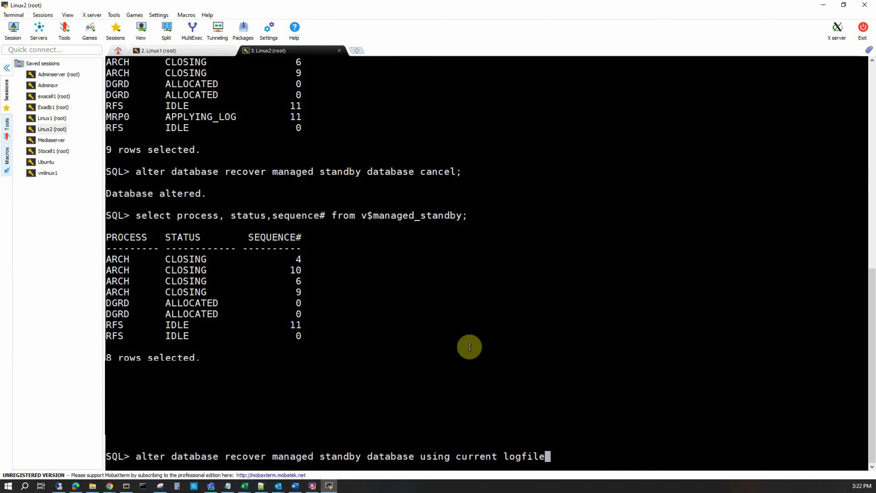
type(" disconnec")
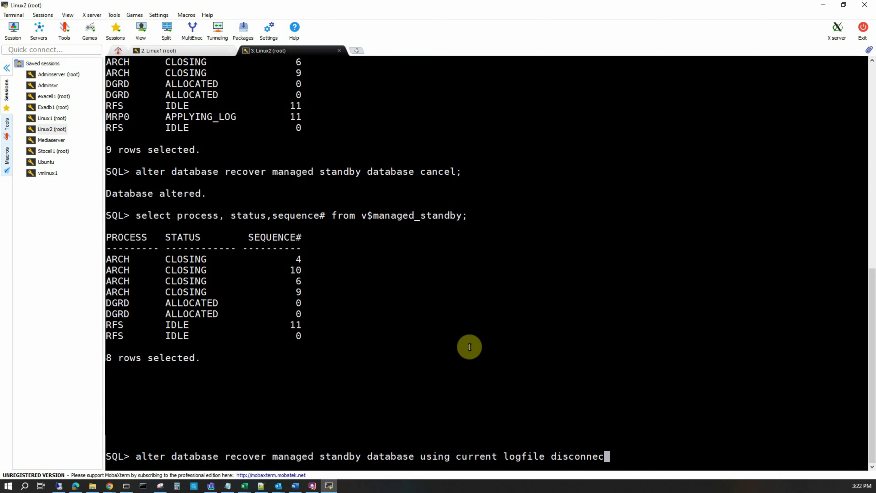
type("t;")
key("Return")
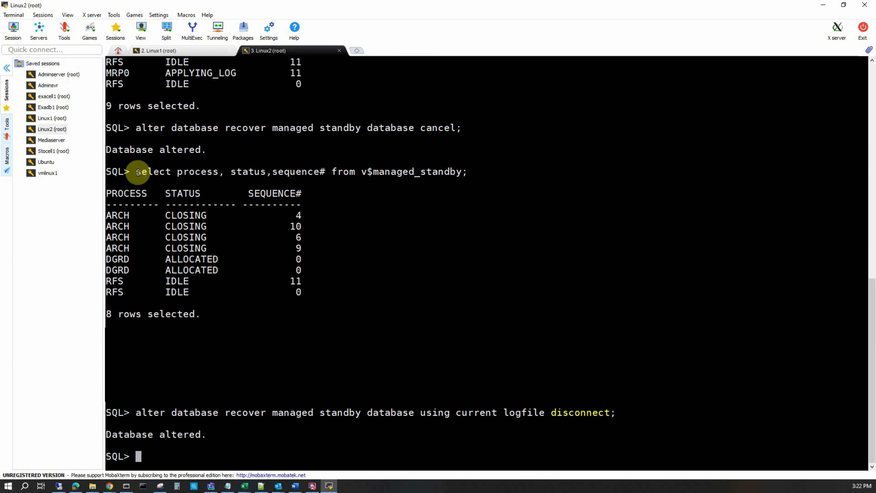
Rerun the v$managed_standby query and confirm MRP0 is applying log 12, then return to Enterprise Manager
left_click_drag(138, 172, 499, 173)
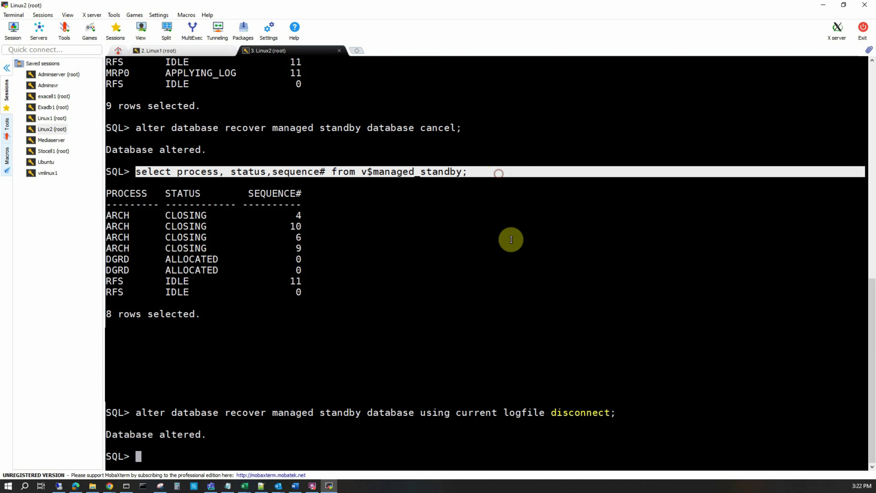
right_click(512, 240)
left_click_drag(330, 402, 112, 402)
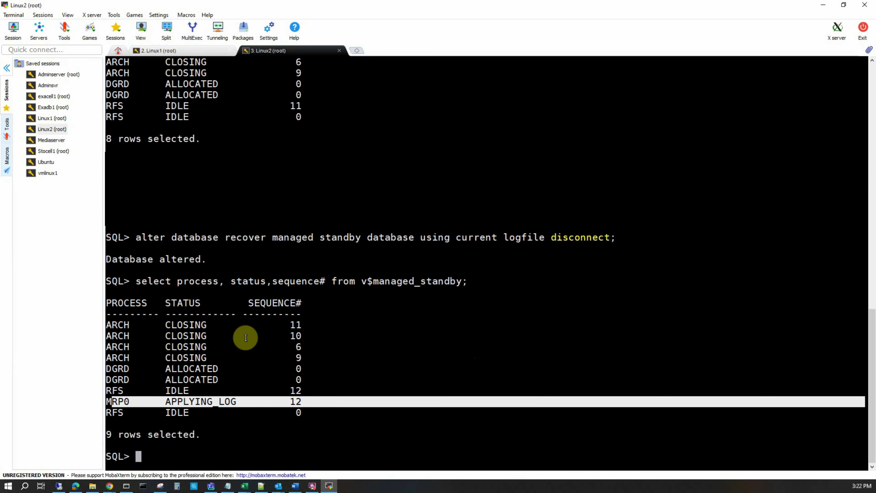
left_click(377, 322)
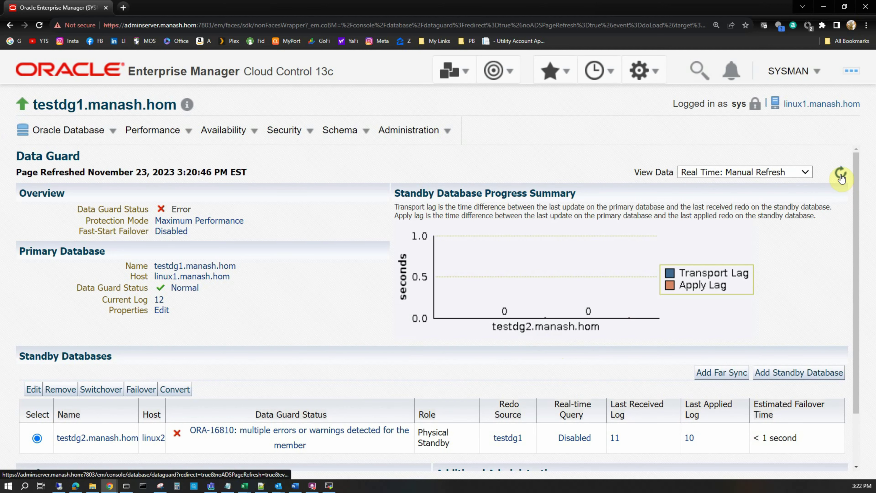
Refresh the testdg1 Data Guard page until the configuration and testdg2 report Normal
left_click(841, 174)
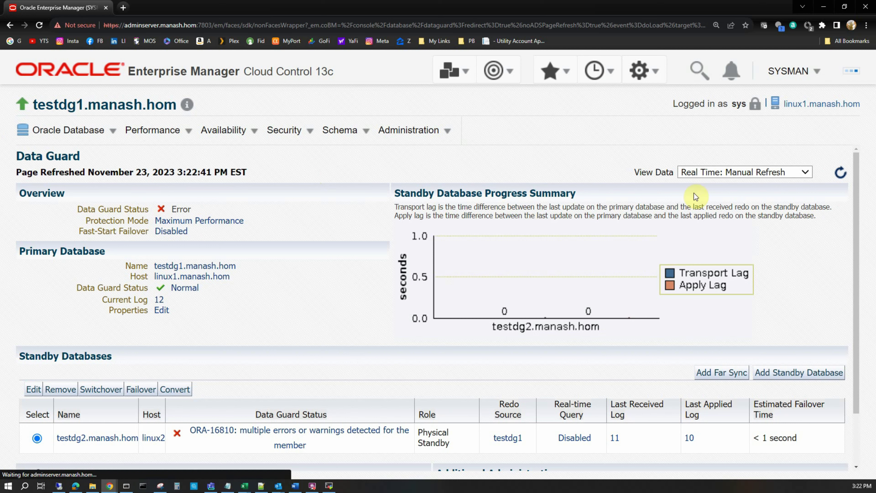
left_click(841, 172)
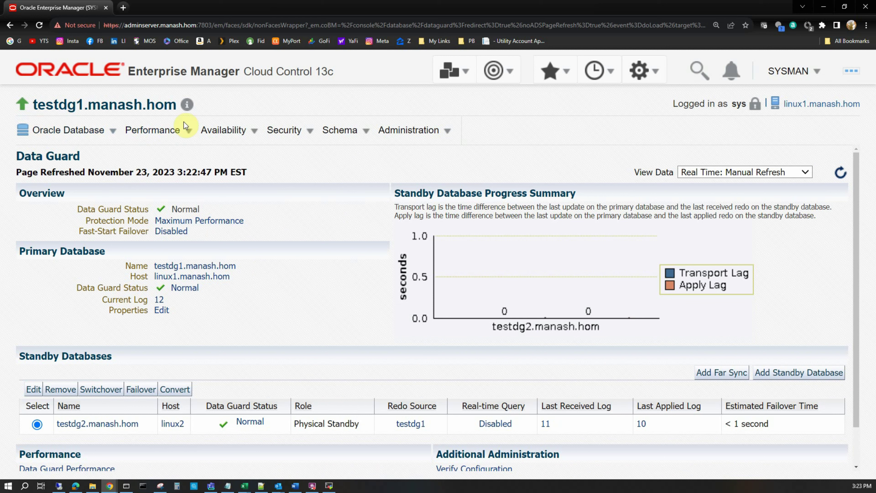
left_click(245, 131)
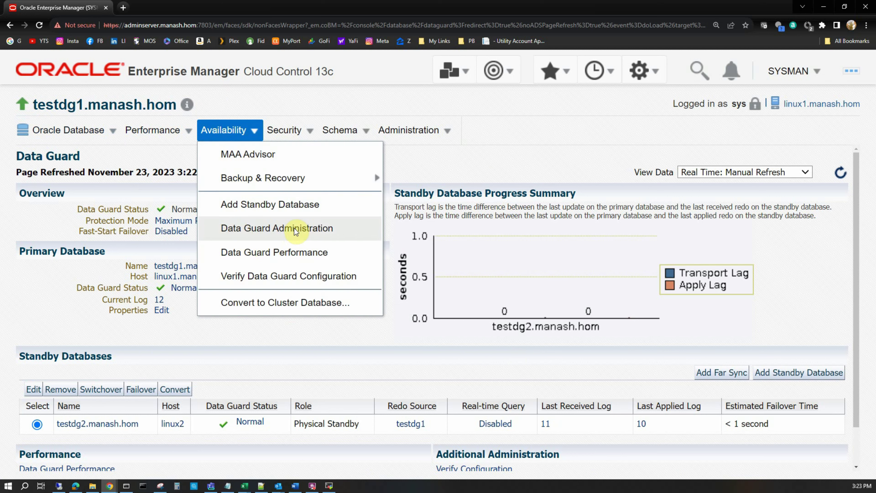
left_click(284, 229)
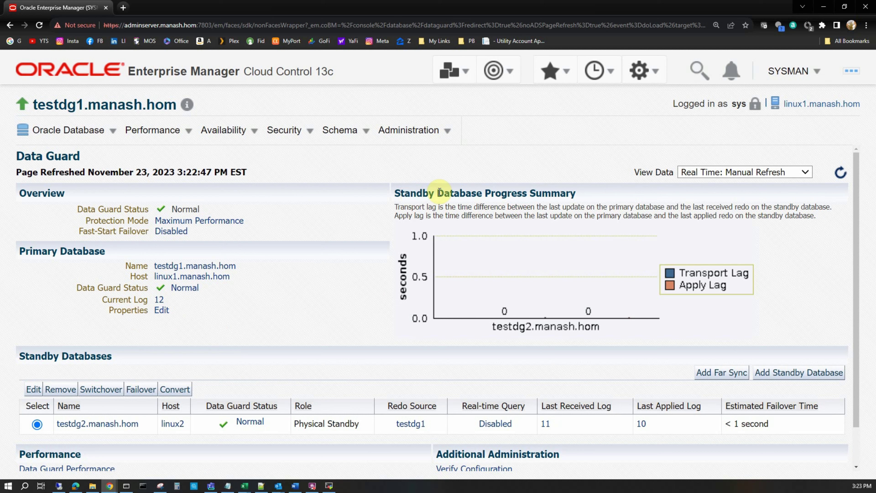
left_click_drag(393, 194, 588, 197)
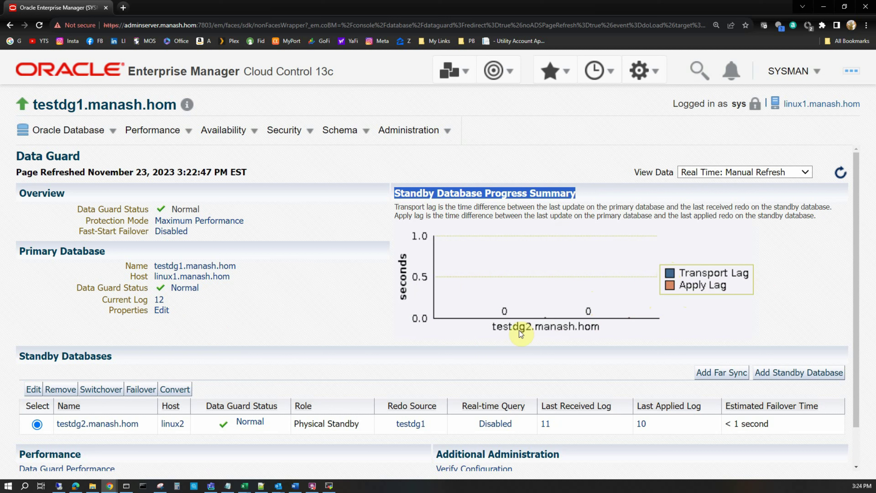
scroll(342, 322, "down", 1)
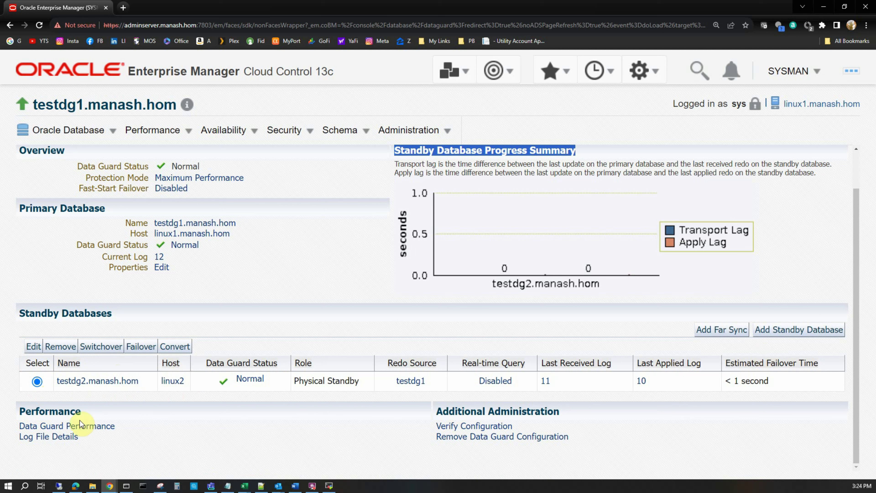
Edit testdg2 and view its standby role properties: ASYNC transport, compression disabled, 30-second net timeout
left_click(34, 347)
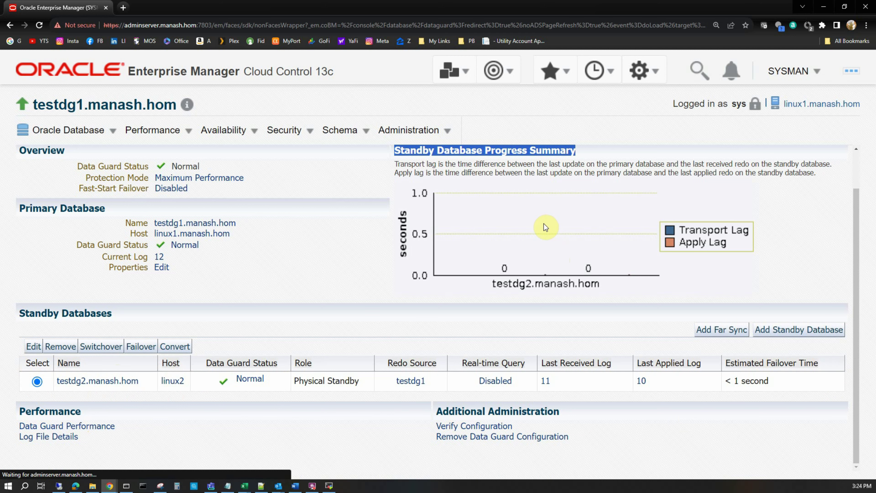
scroll(55, 205, "down", 1)
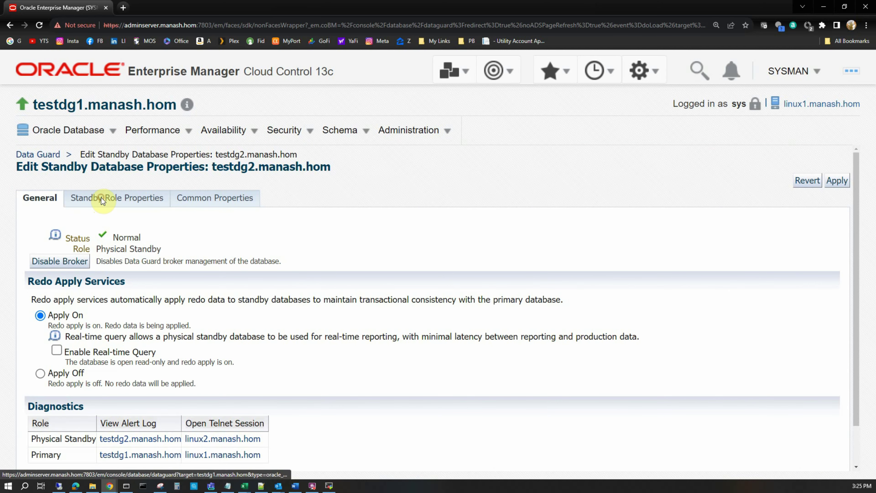
left_click(101, 198)
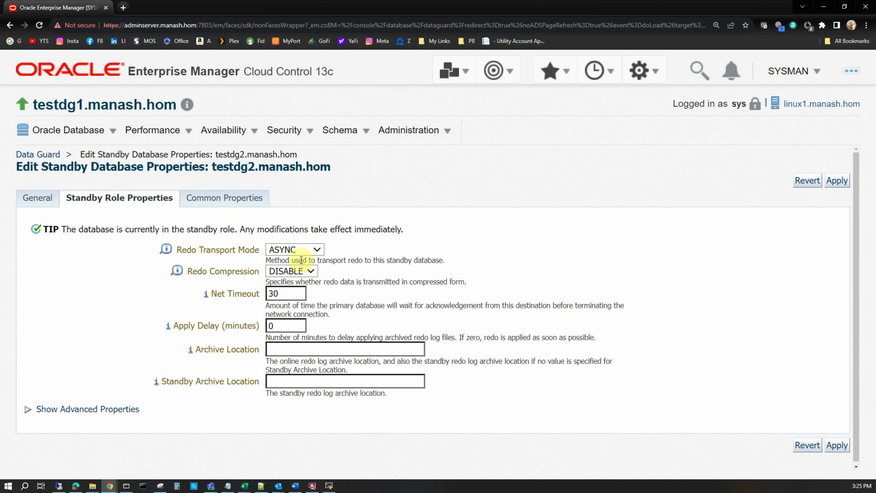
left_click(318, 251)
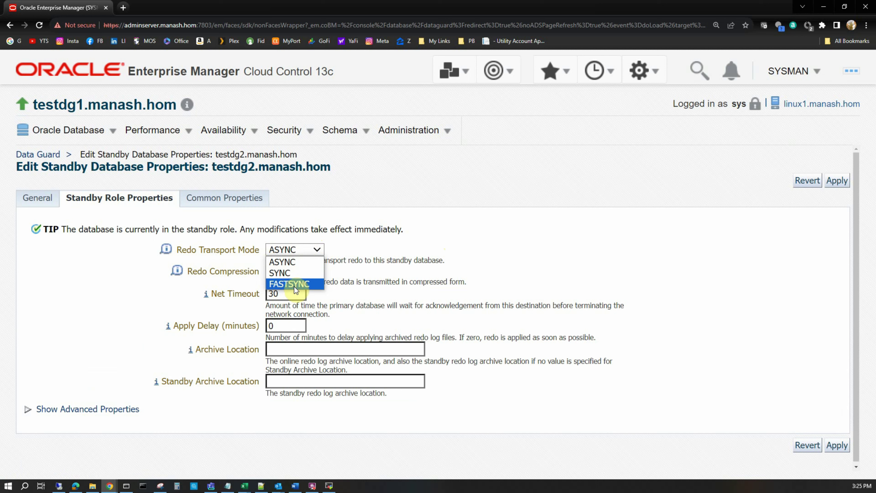
left_click(509, 249)
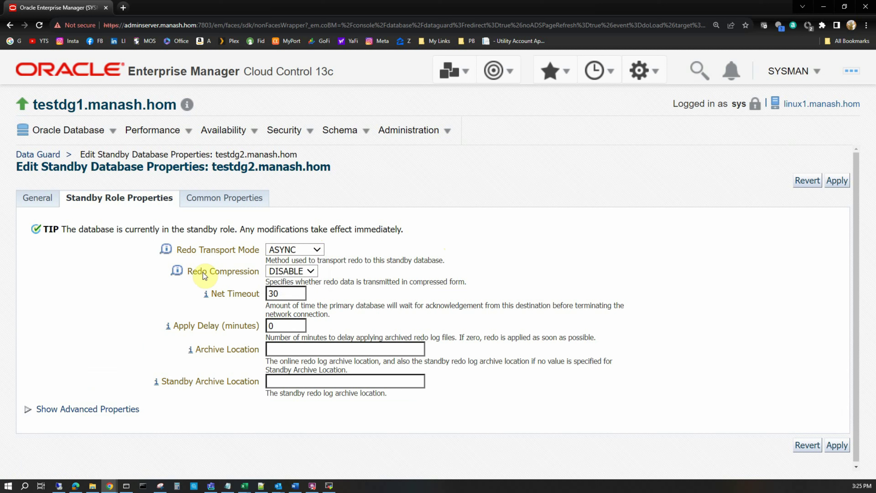
left_click(311, 272)
left_click(495, 264)
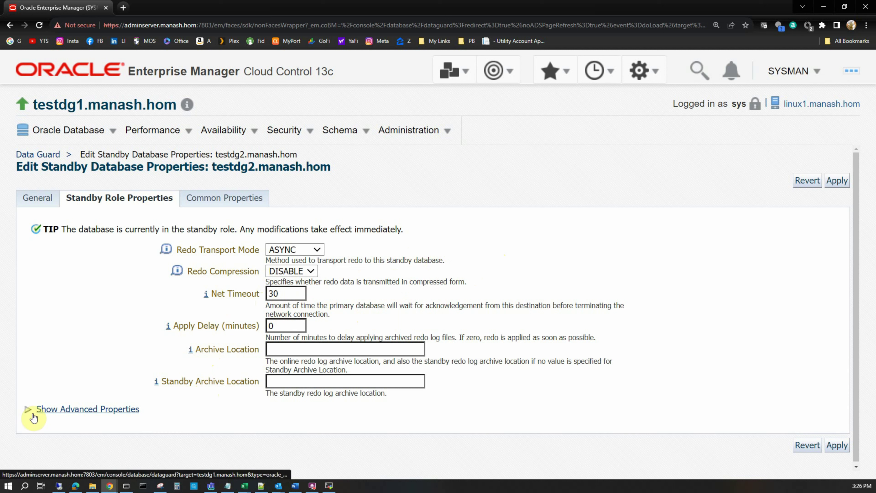
left_click(27, 409)
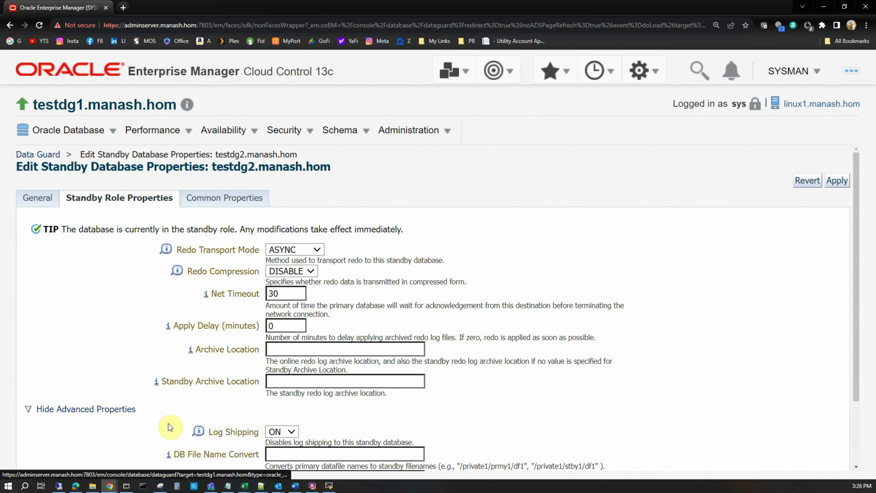
scroll(168, 423, "down", 2)
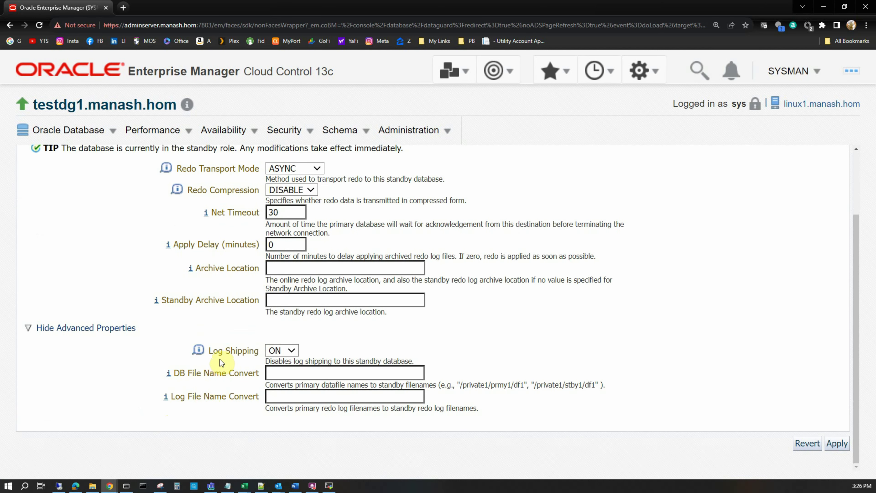
left_click(292, 351)
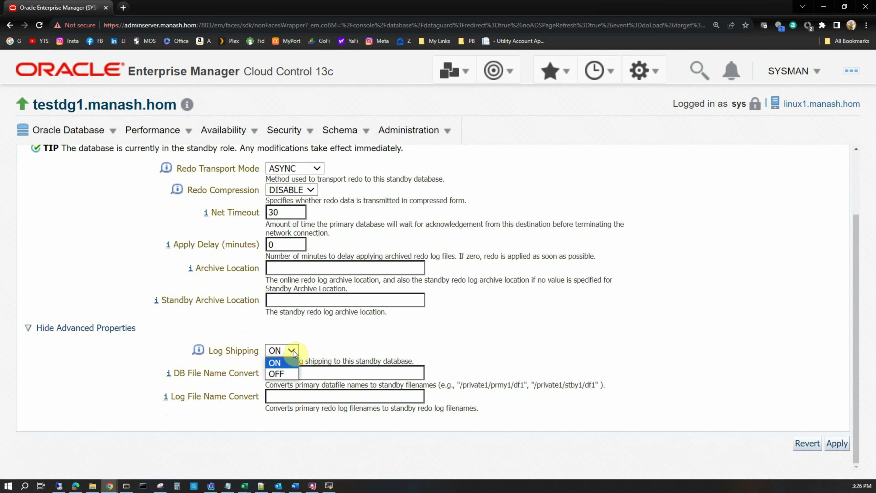
left_click(331, 339)
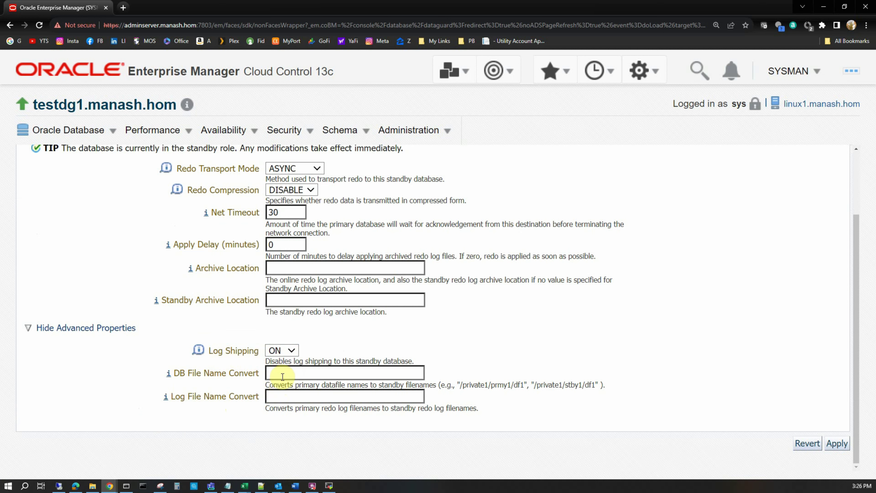
scroll(306, 376, "up", 1)
scroll(306, 377, "up", 1)
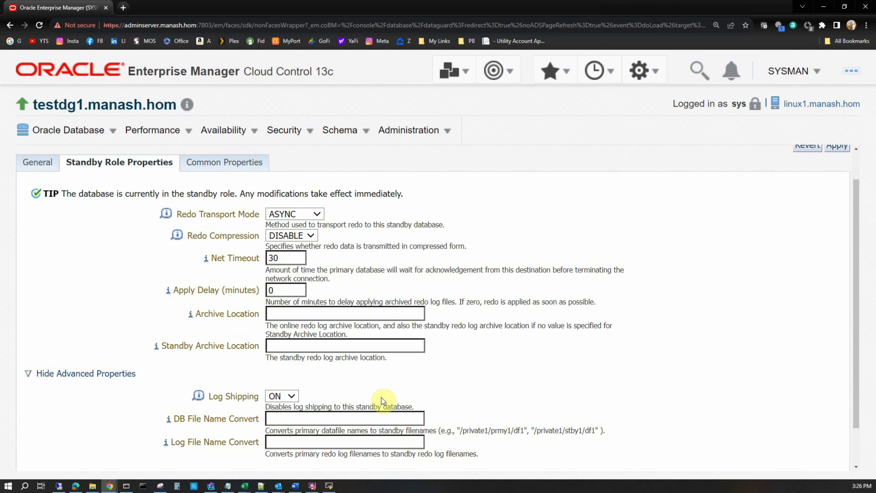
scroll(376, 393, "up", 1)
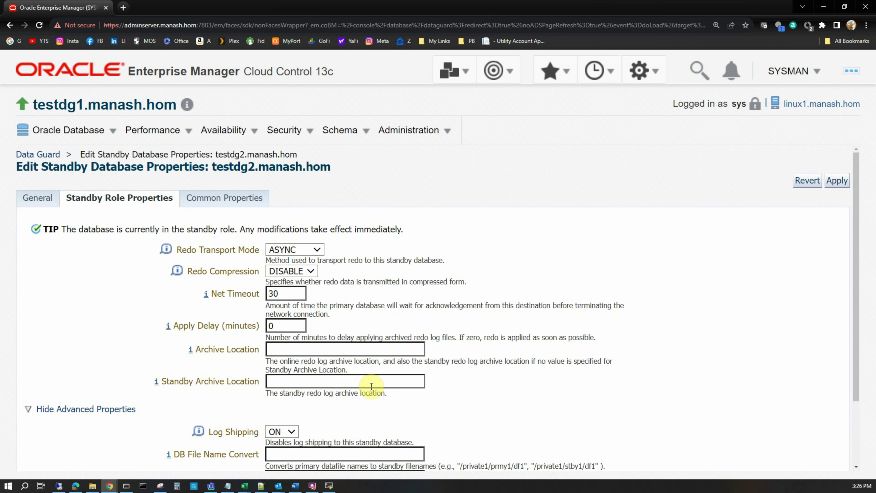
Check testdg2's common properties, including its Data Guard connect identifier, then go back to Data Guard
left_click(202, 198)
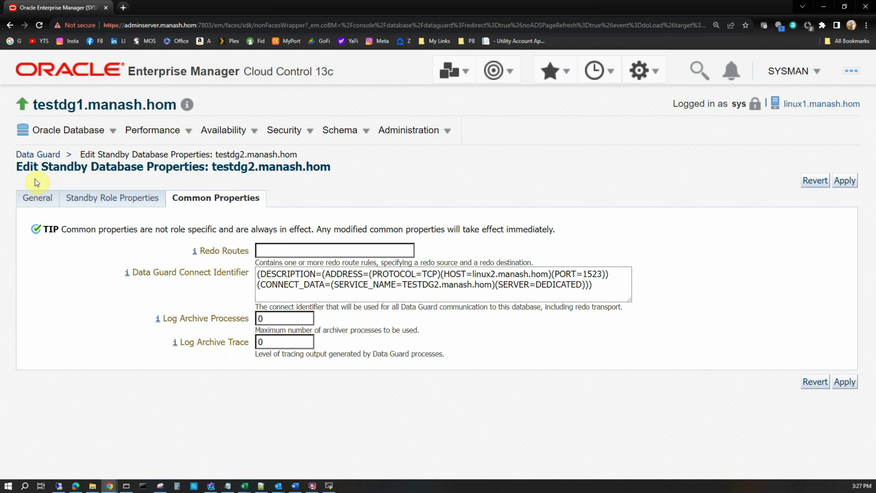
left_click(37, 155)
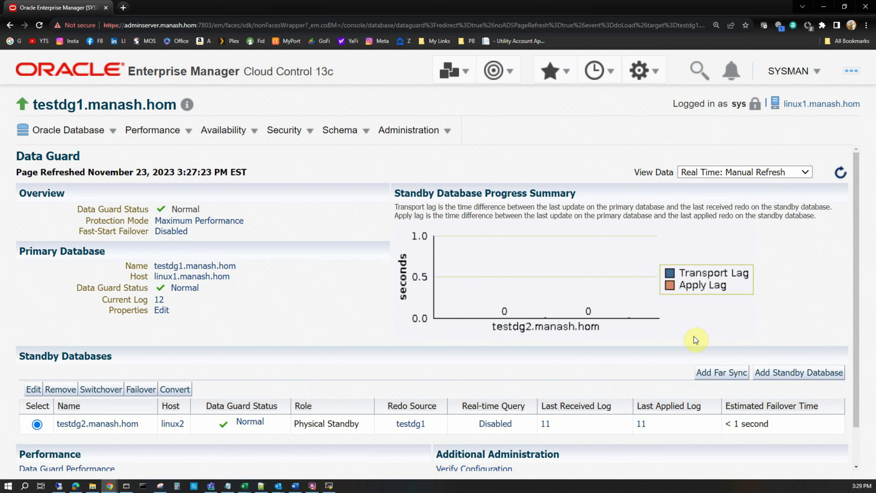
scroll(361, 293, "down", 2)
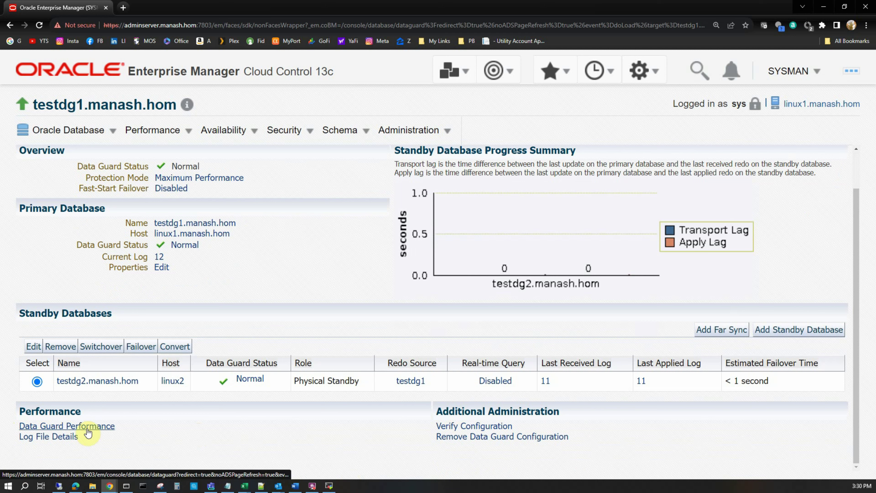
left_click(228, 131)
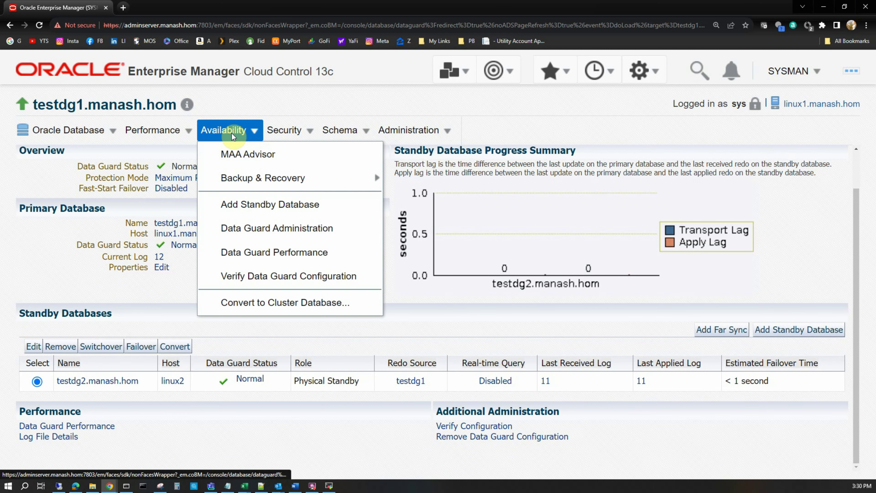
left_click(277, 254)
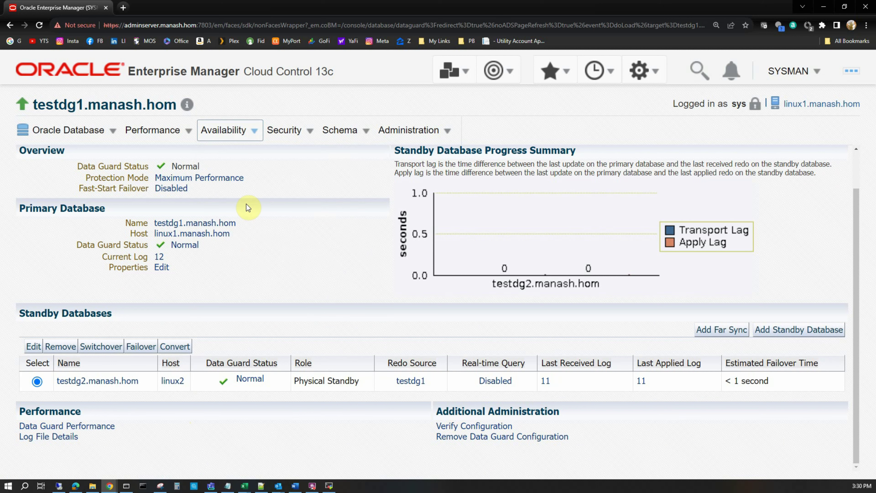
Check Log File Details showing Primary Current Log 12 with all logs applied, then return to Data Guard
left_click(51, 437)
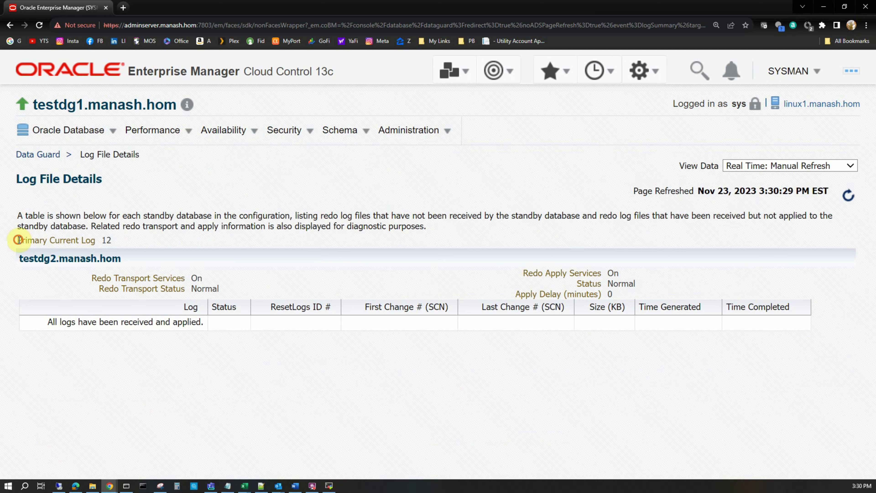
left_click_drag(18, 240, 112, 241)
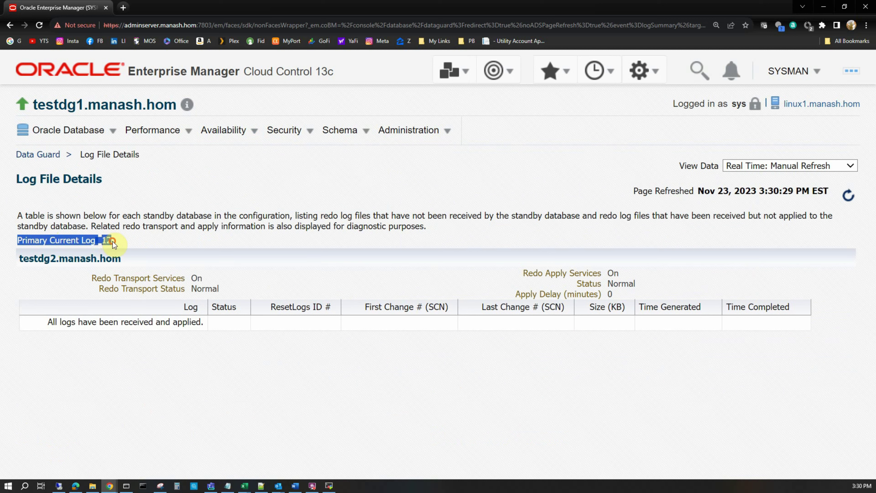
left_click(148, 242)
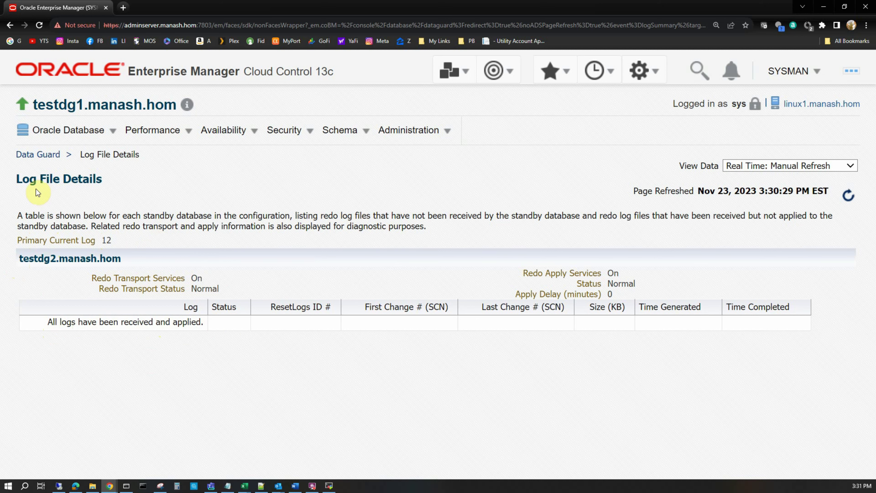
left_click(37, 155)
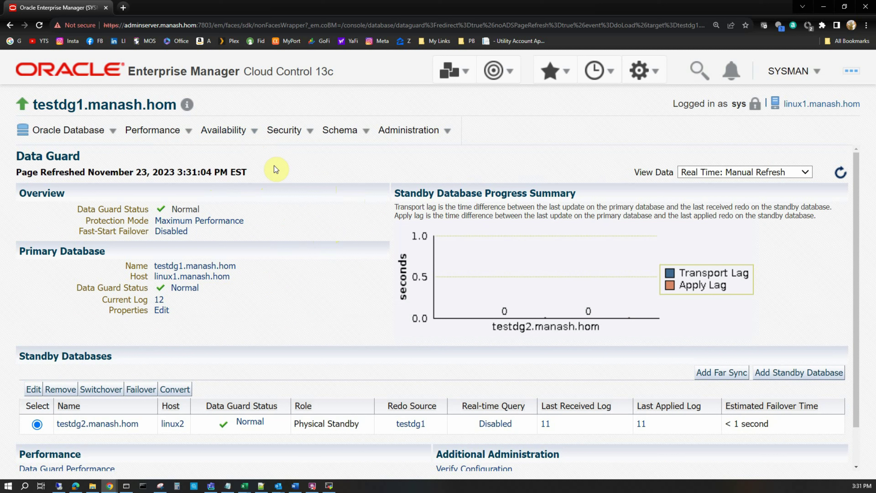
Go to Availability > Data Guard Performance for testdg1
left_click(246, 138)
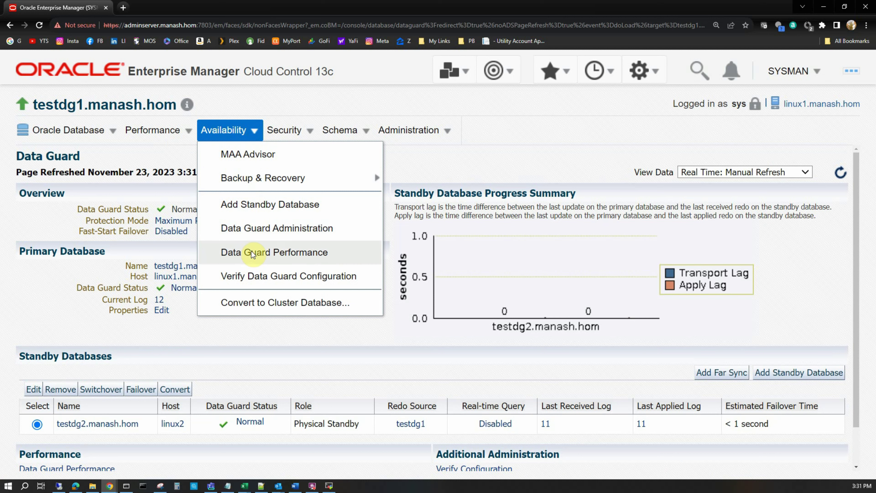
left_click(305, 254)
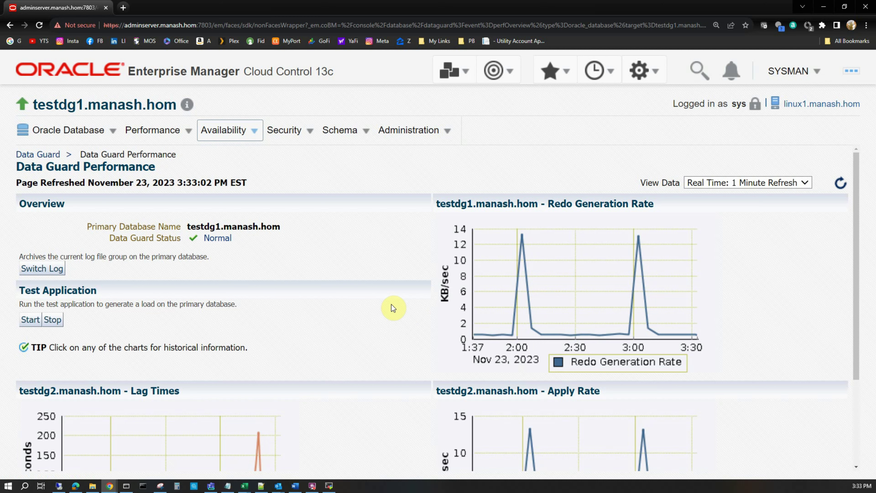
scroll(358, 308, "down", 3)
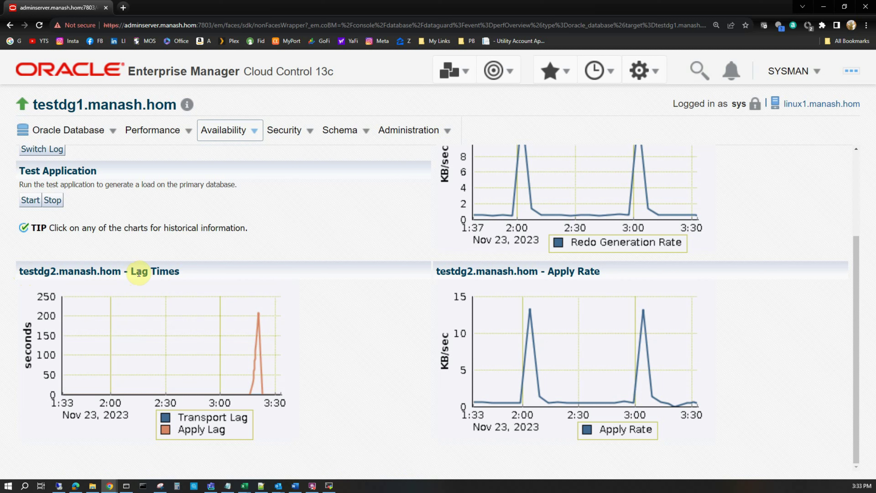
left_click_drag(132, 271, 183, 275)
left_click_drag(549, 271, 606, 275)
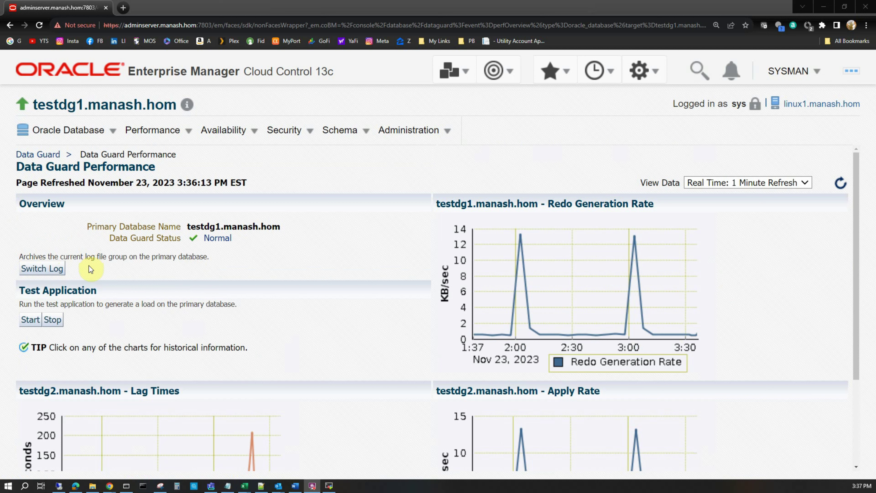
Switch the primary's current log, then start the Test Application load on testdg1
left_click(48, 270)
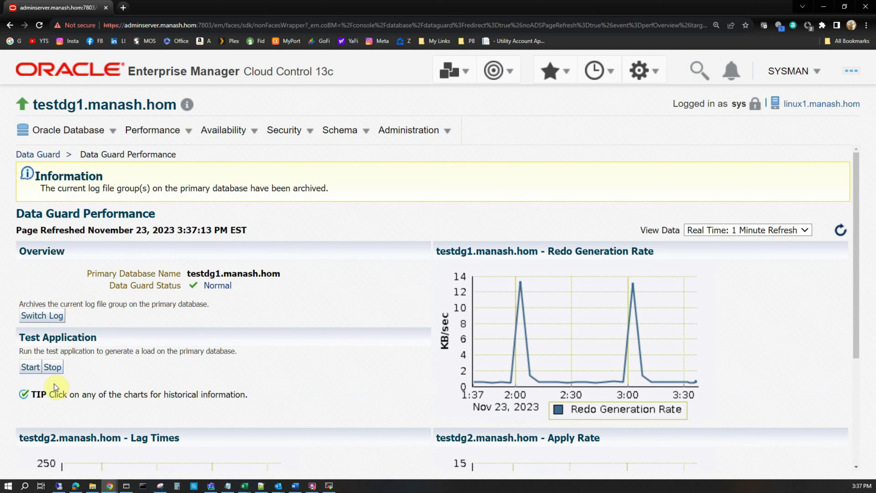
left_click(31, 367)
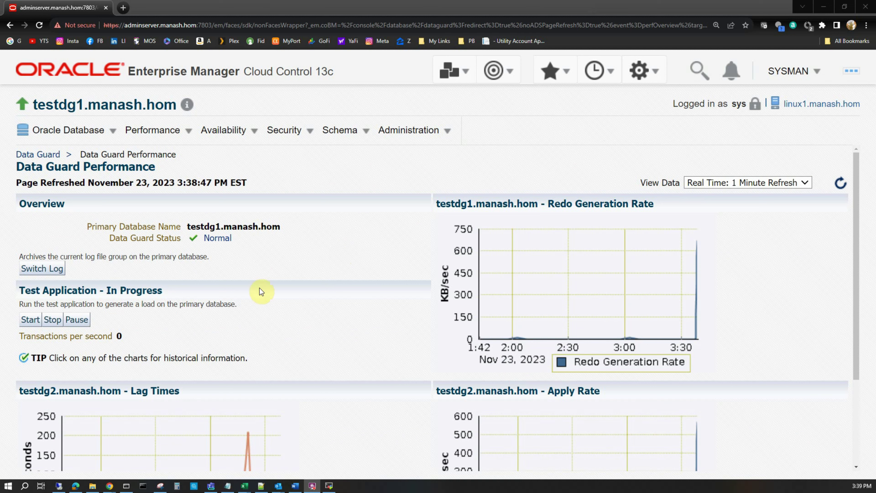
Refresh the Data Guard Performance page to see 37 transactions per second
left_click(843, 186)
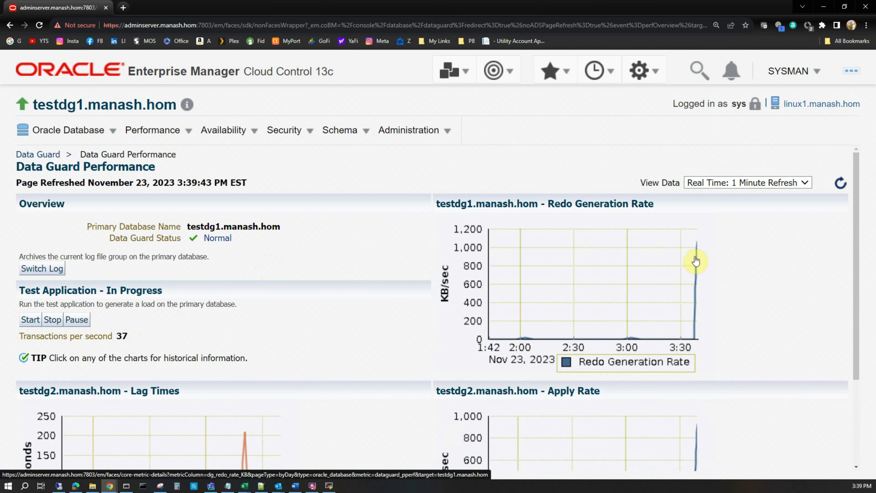
Check the Lag Times and Apply Rate charts, then refresh the performance figures
scroll(764, 312, "down", 3)
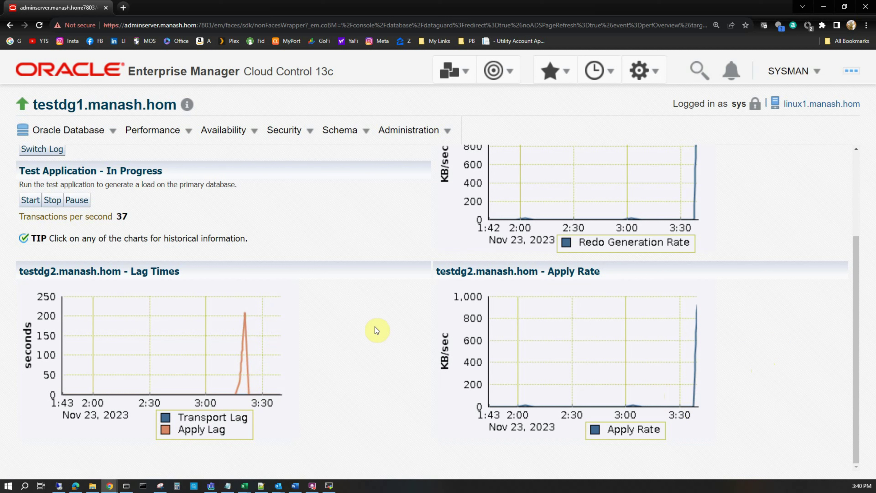
scroll(349, 335, "up", 4)
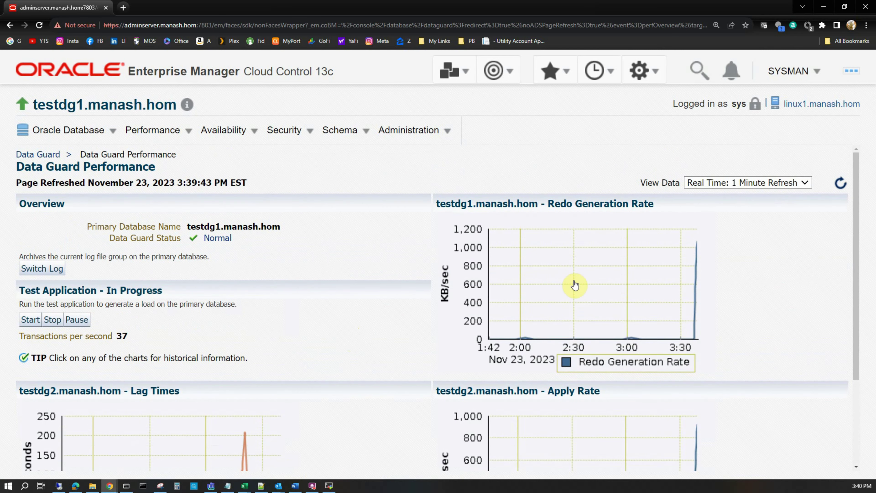
left_click(841, 183)
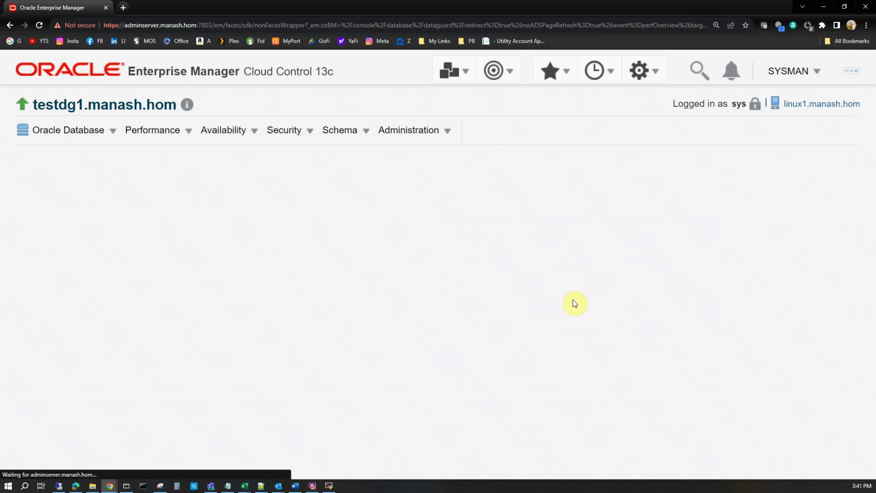
Scroll through the refreshed charts showing redo generation peaking near 2,250 KB/sec
scroll(574, 304, "down", 4)
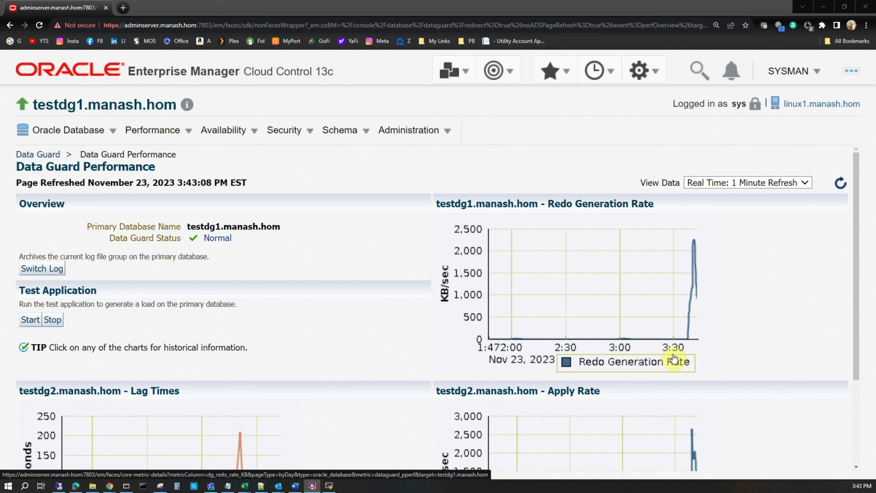
scroll(710, 308, "down", 3)
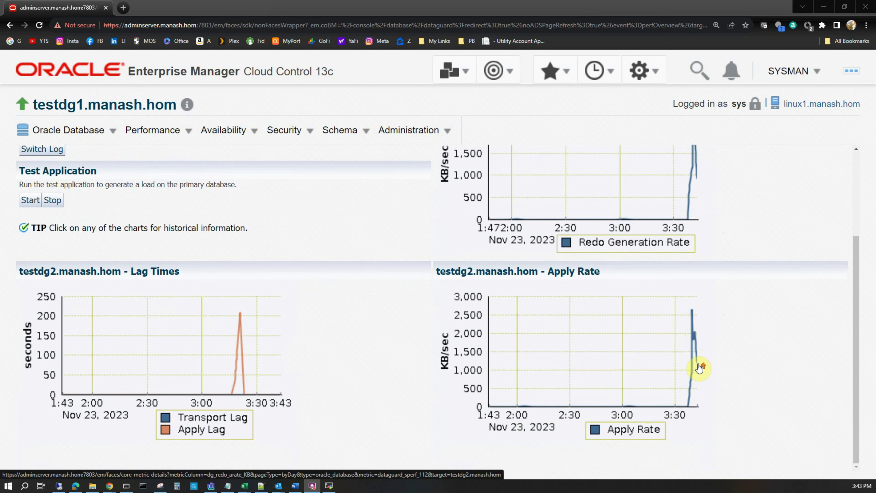
scroll(699, 368, "up", 3)
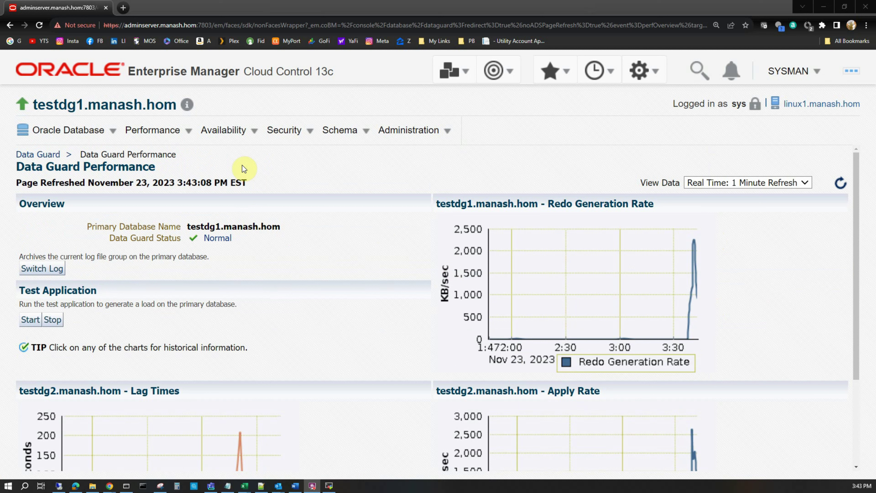
Go to Availability > Data Guard Administration for the testdg1 configuration
left_click(228, 132)
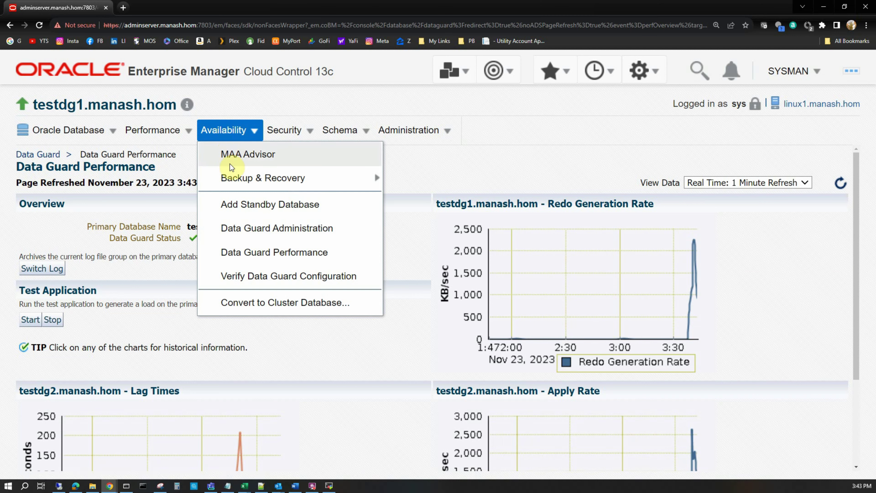
left_click(242, 230)
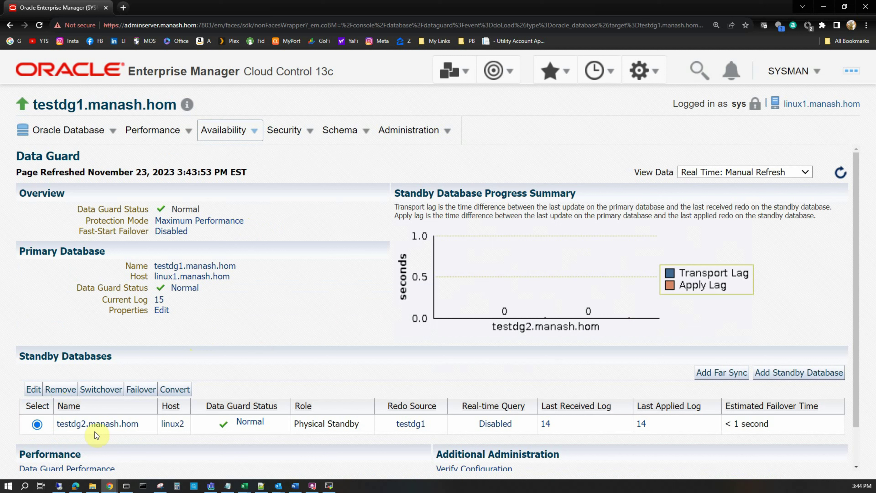
Launch a switchover to testdg2, authenticating on linux2 with the NC_ORACLE_GLOBAL named credential
left_click(98, 391)
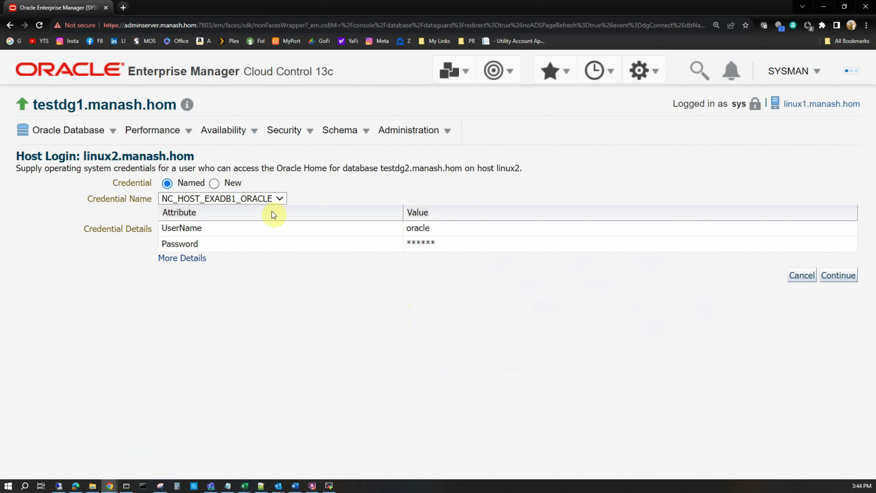
left_click_drag(86, 156, 169, 156)
left_click(238, 199)
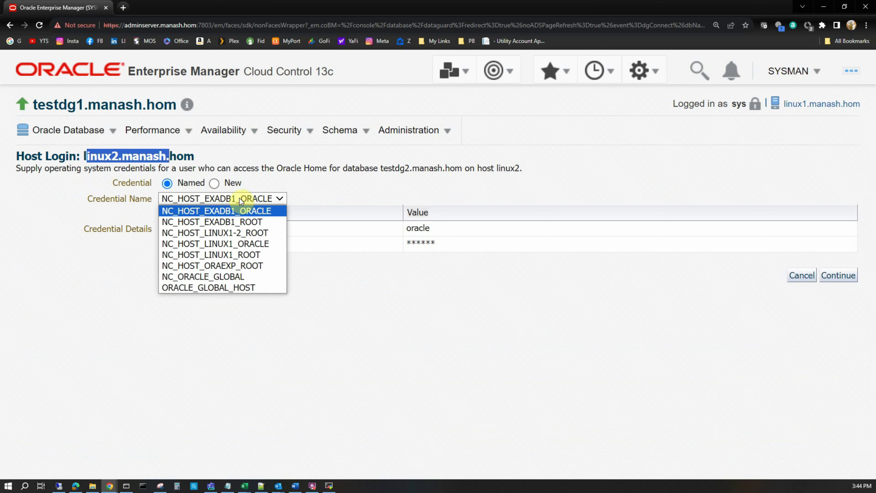
left_click(231, 279)
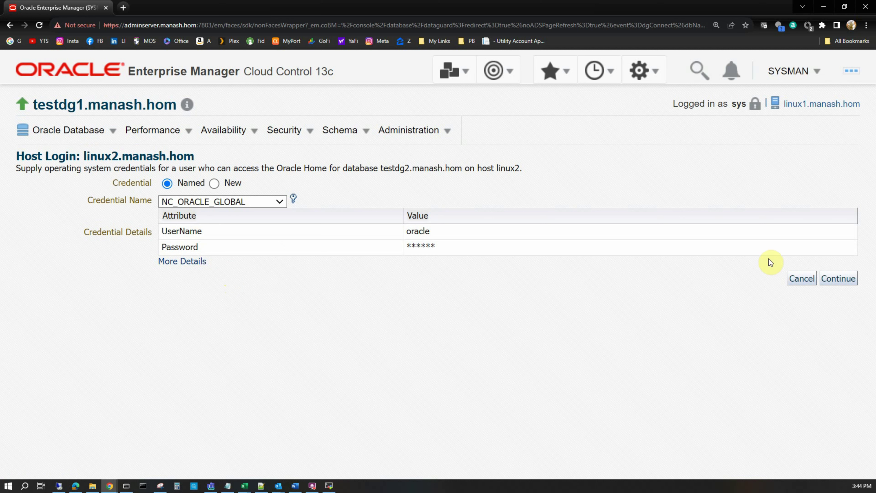
left_click(841, 278)
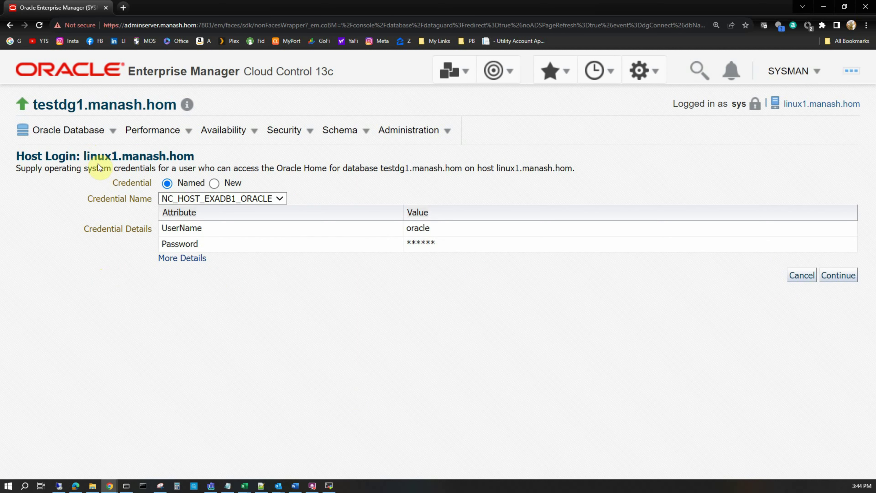
Authenticate on host linux1 using the NC_ORACLE_GLOBAL named credential
left_click(210, 200)
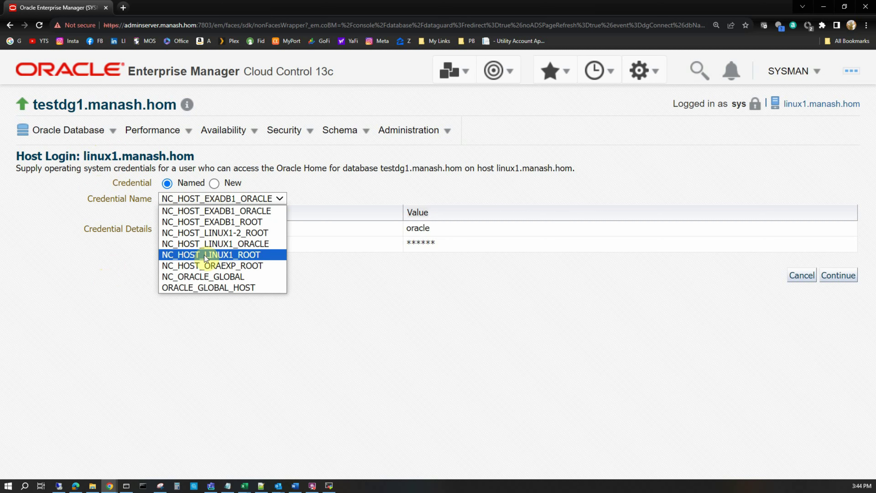
left_click(200, 276)
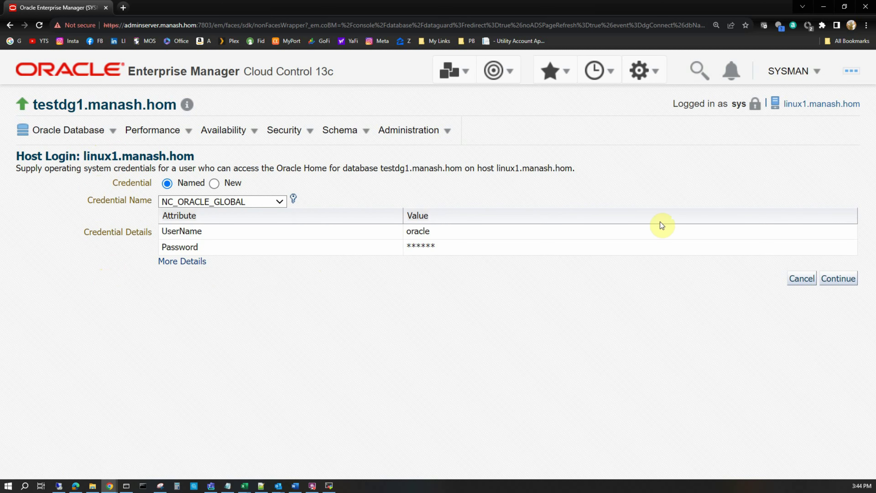
left_click(838, 282)
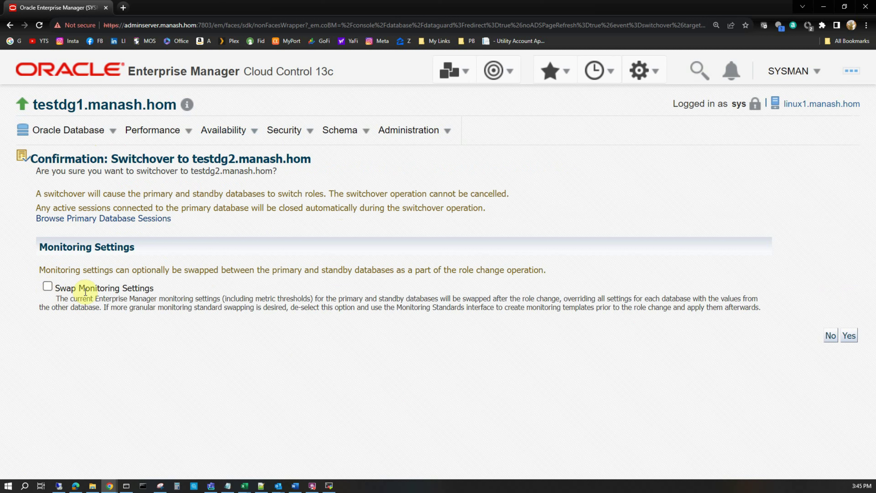
Enable Swap Monitoring Settings on the testdg2 switchover confirmation
left_click(47, 288)
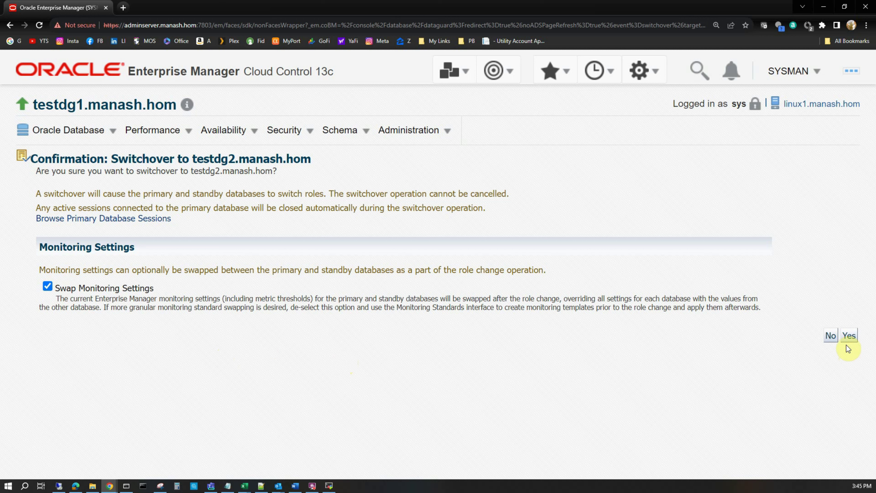
Confirm the switchover so testdg2 on linux2 becomes the primary database
left_click(849, 336)
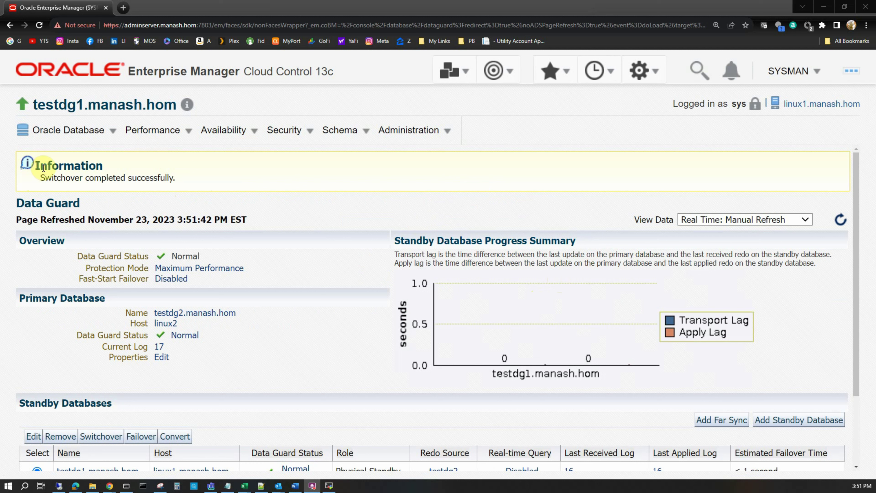
left_click_drag(175, 178, 43, 179)
left_click(283, 291)
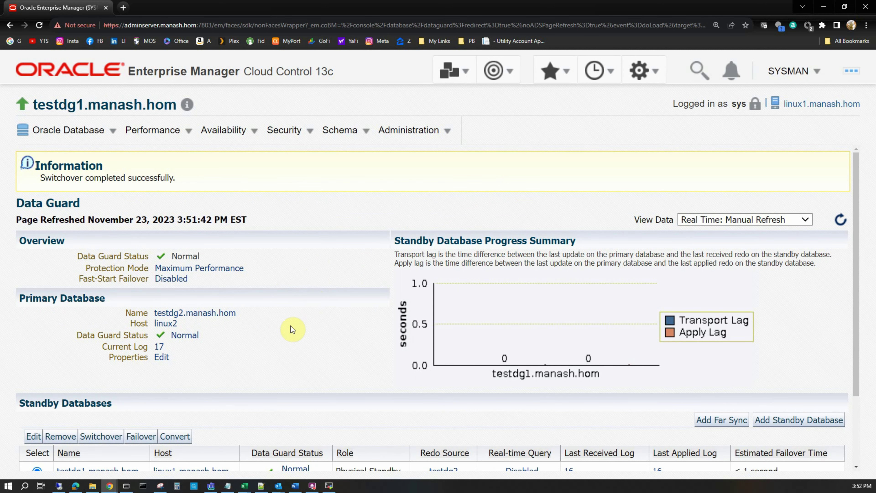
scroll(290, 326, "down", 3)
left_click_drag(23, 210, 240, 225)
left_click(273, 247)
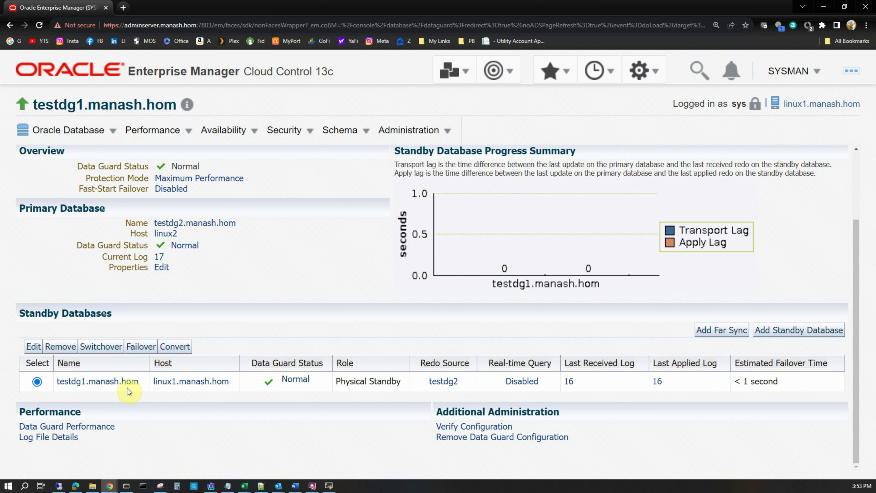
Launch a failover to testdg1, authenticating on linux1 with the NC_ORACLE_GLOBAL credential
left_click(137, 348)
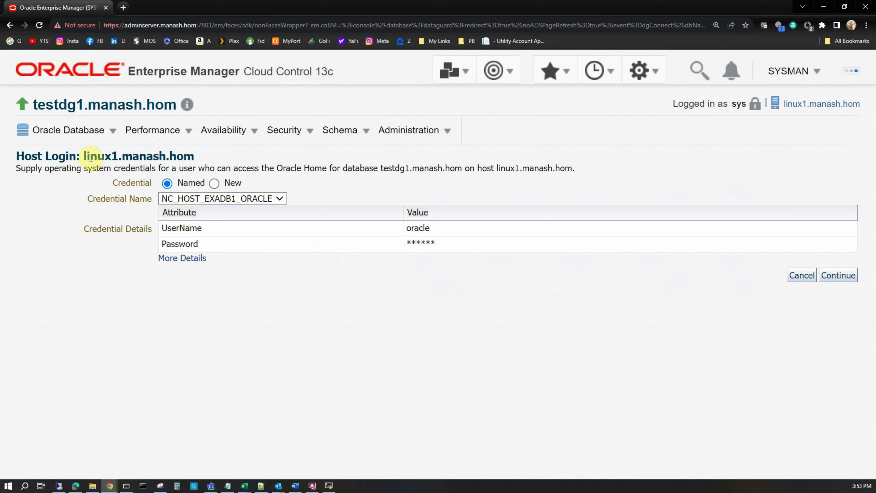
left_click(205, 199)
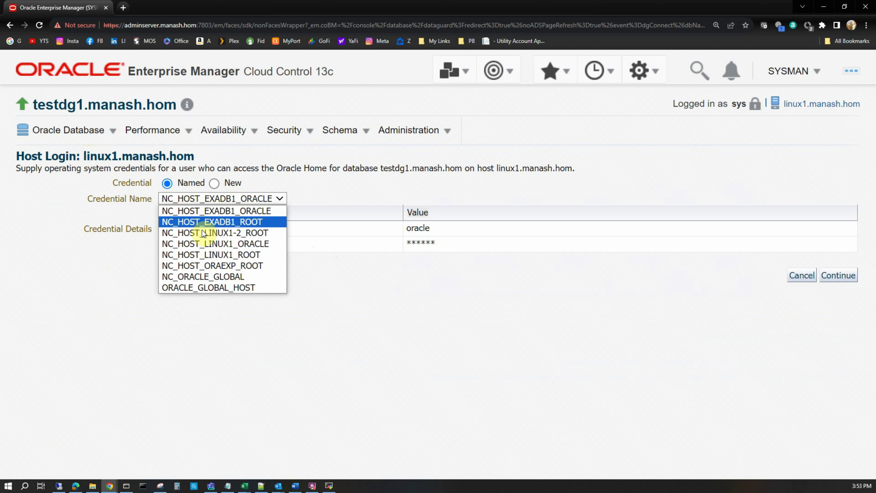
left_click(192, 278)
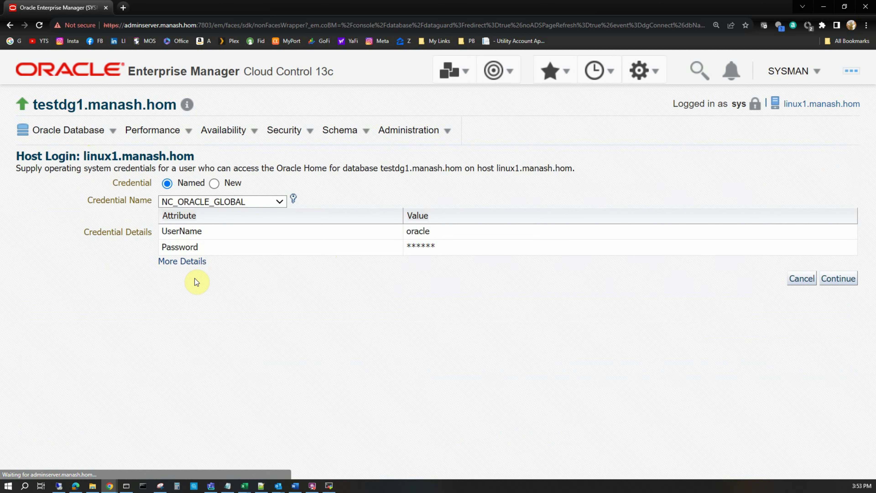
left_click(835, 279)
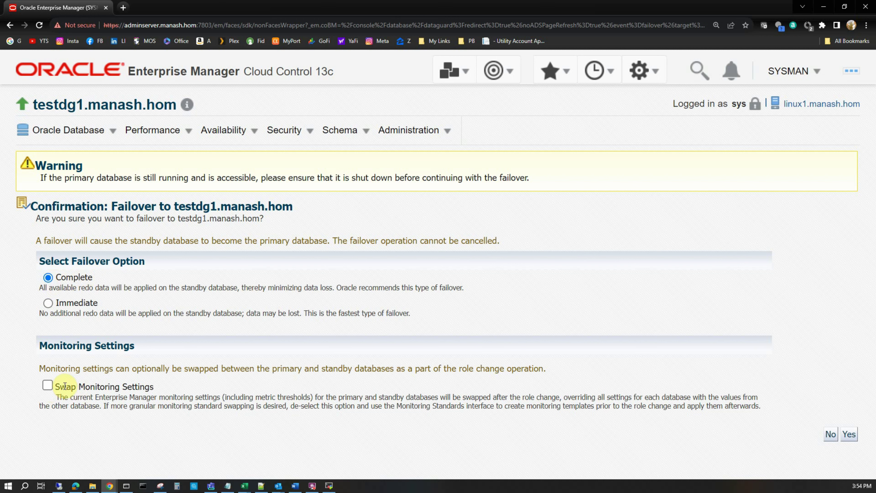
Enable Swap Monitoring Settings and confirm the complete failover to testdg1
left_click(47, 385)
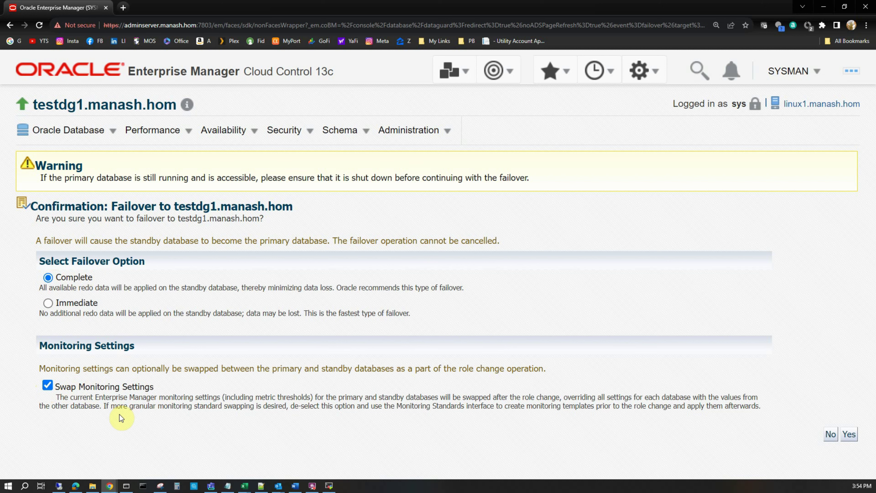
left_click(846, 435)
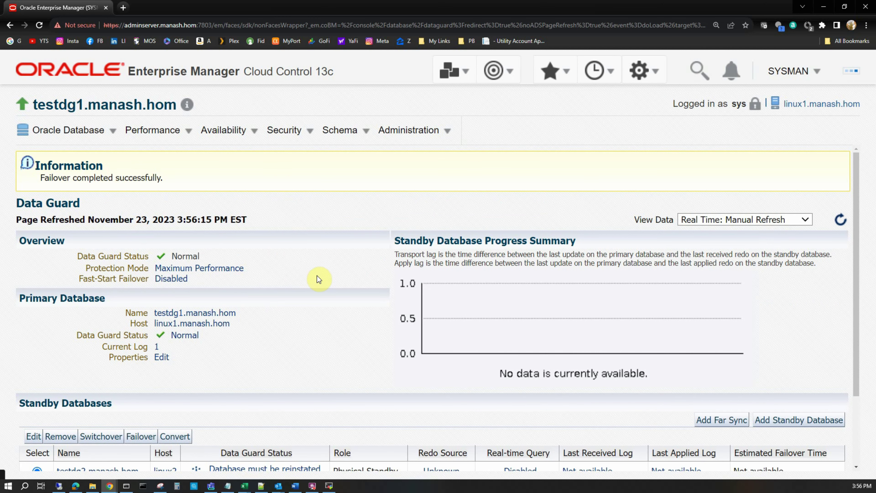
Open testdg2's 'Database must be reinstated' status link on the Data Guard page
scroll(318, 278, "down", 3)
scroll(318, 278, "up", 3)
scroll(276, 278, "down", 1)
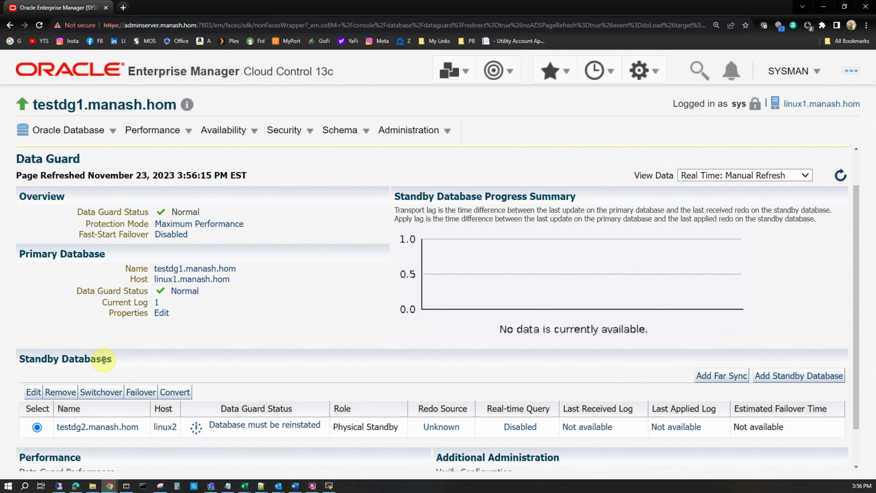
scroll(854, 422, "down", 2)
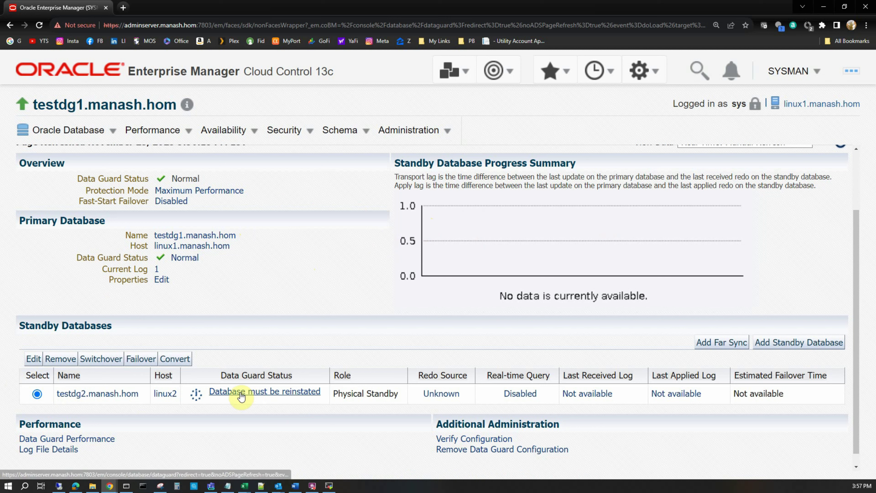
left_click(272, 394)
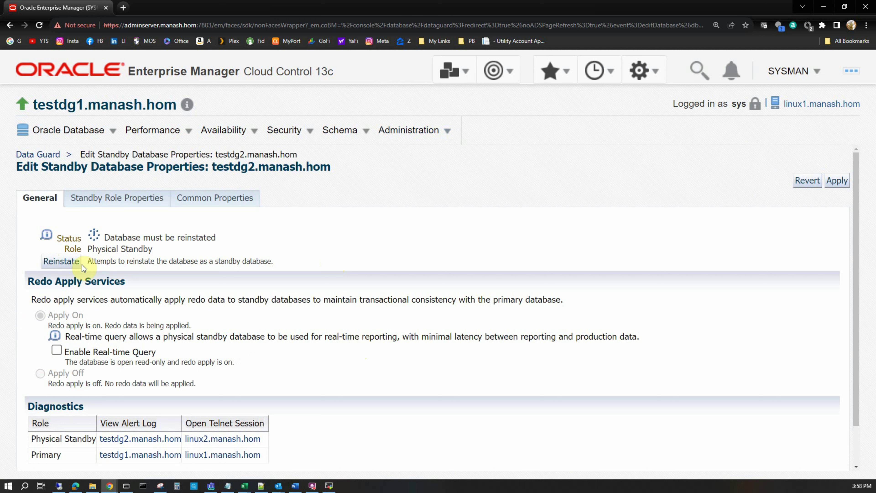
Choose Reinstate on testdg2's Edit Standby Database Properties General tab
left_click(59, 262)
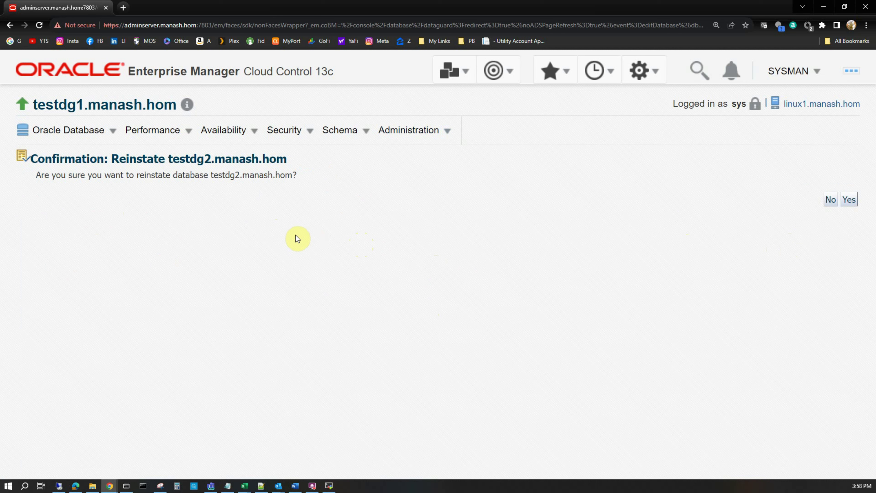
Confirm reinstating testdg2, logging in to linux2 with the NC_ORACLE_GLOBAL credential
left_click(855, 201)
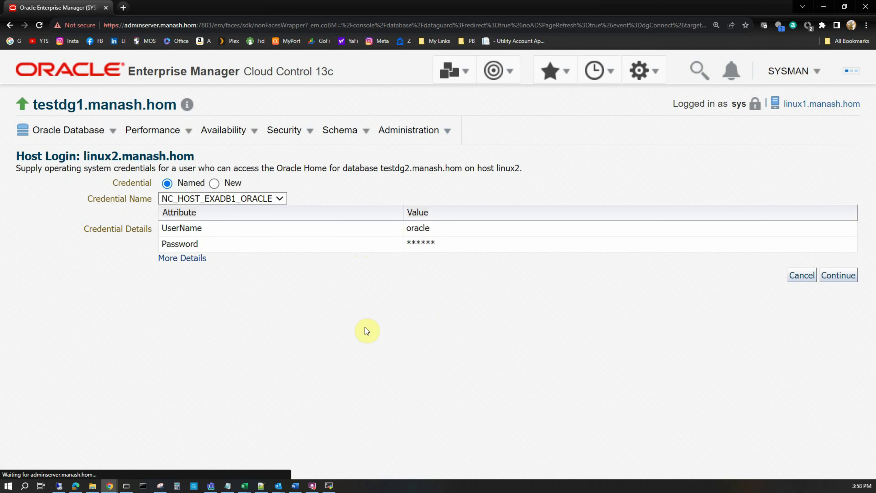
left_click(251, 199)
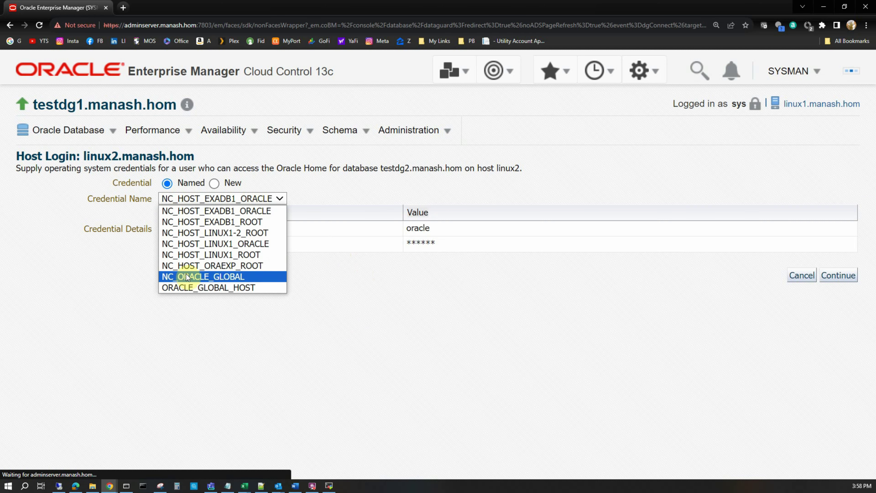
left_click(218, 279)
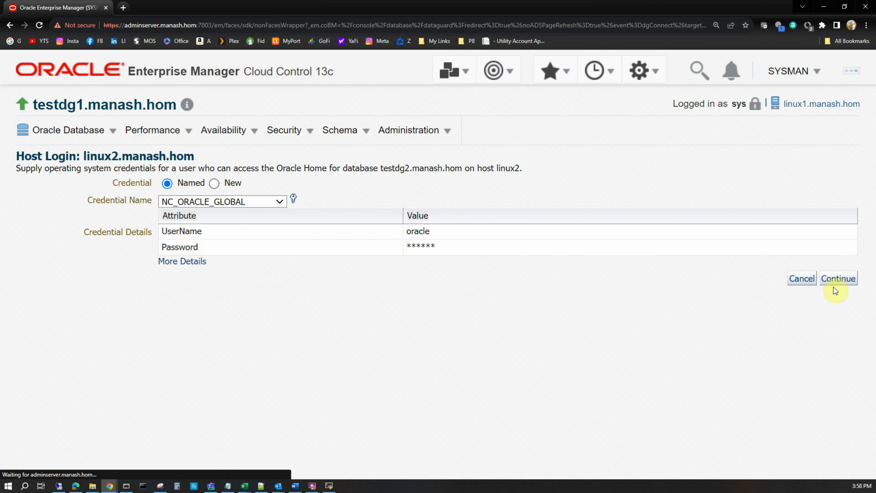
left_click(838, 279)
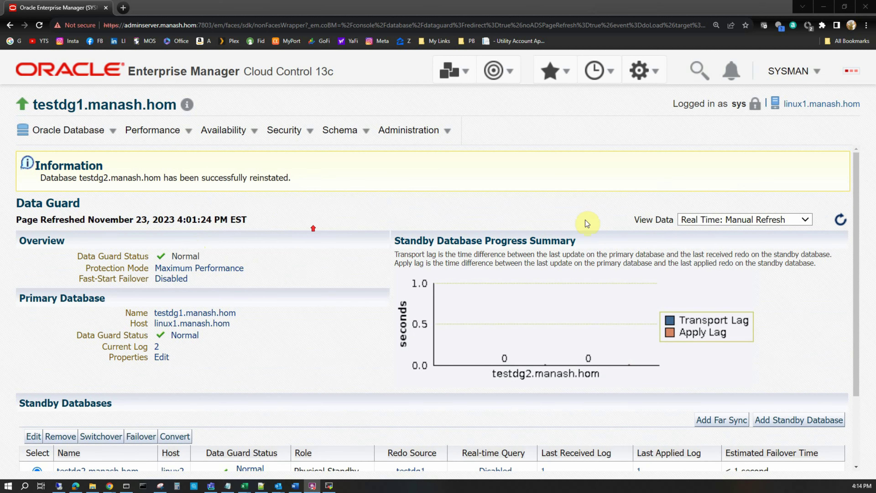
Refresh the testdg1 Data Guard page to confirm testdg2 is reinstated as a Physical Standby
left_click(839, 220)
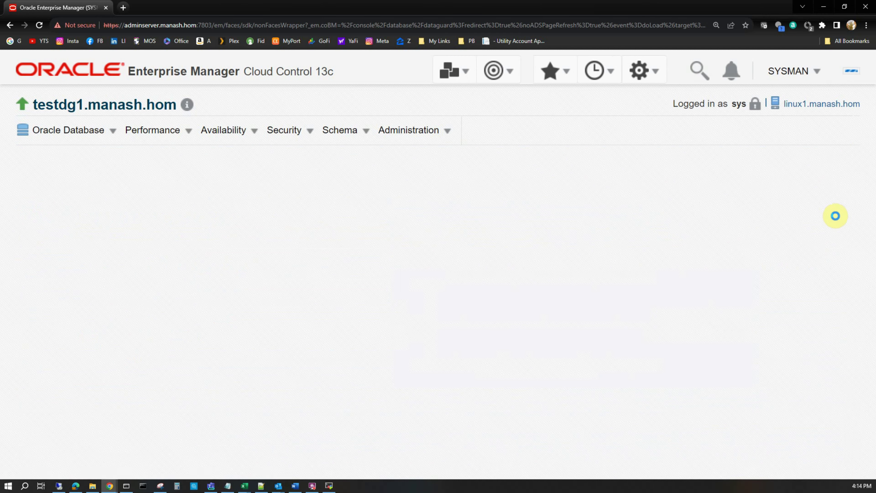
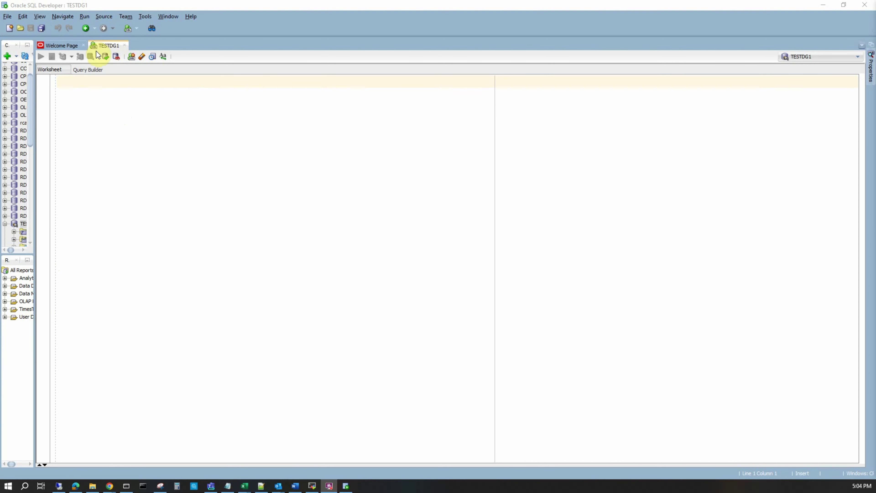
Paste the log gap query into the TESTDG1 worksheet and run it, getting LogGap 0
type("WITH T AS (select /*+ MATERIALIZE */ thread# from v$thread where status='OPEN'), U AS (SELECT DB_UNIQUE_NAME DB_NAME FROM GV$DATABASE), I AS (SELECT thread#,UPPER(SUBSTR(HOST_NAME,1,(DECODE(INSTR(HOST_NAME,'.'),0,LENGTH(HOST_NAME),(INSTR(HOST_NAME,'.')-1))))) HOSTNAME  FROM GV$INSTANCE), AC AS (select ARCHIVED_THREAD# THREAD#,max(ARCHIVED_SEQ#) LOG_ARCHIVED from gv$archive_dest_status WHERE TYPE='LOCAL' AND STATUS='VALID' group by ARCHIVED_THREAD#), AP AS (SELECT H.thread#,H.DEST_ID,MAX(SEQUENCE#) LOG_APPLIED from gv$ARCHIVED_LOG H, v$database D,T where h.resetlogs_change#=d.resetlogs_change# AND H.APPLIED='YES' and H.thread#=T.thread# and h.dest_id>1 GROUP BY H.thread#,H.DEST_ID), APT AS (SELECT thread#,H.DEST_ID,TO_CHAR(MAX(COMPLETION_TIME),'DD-MON/HH24:MI') APPLIED_TIME from gv$ARCHIVED_LOG H, v$database D where h.resetlogs_change#=d.resetlogs_change# AND H.APPLIED='YES' GROUP BY thread#,H.DEST_ID) SELECT distinct DB_NAME \"Primary DB\", HOSTNAME \"Primary Host\", LOG_ARCHIVED \"Log Arcvd\", AP.DEST_ID \"DestID\", LOG_APPLIED \"Log Appld\", APPLIED_TIME \"Applied Time\", LOG_ARCHIVED-LOG_APPLIED \"LogGap\" FROM U,I,AC,AP,APT WHERE I.thread#=AP.thread# AND AC.thread#=AP.thread# AND AP.thread#=APT.thread# AND AP.DEST_ID=APT.DEST_ID ORDER BY 1,4,2;")
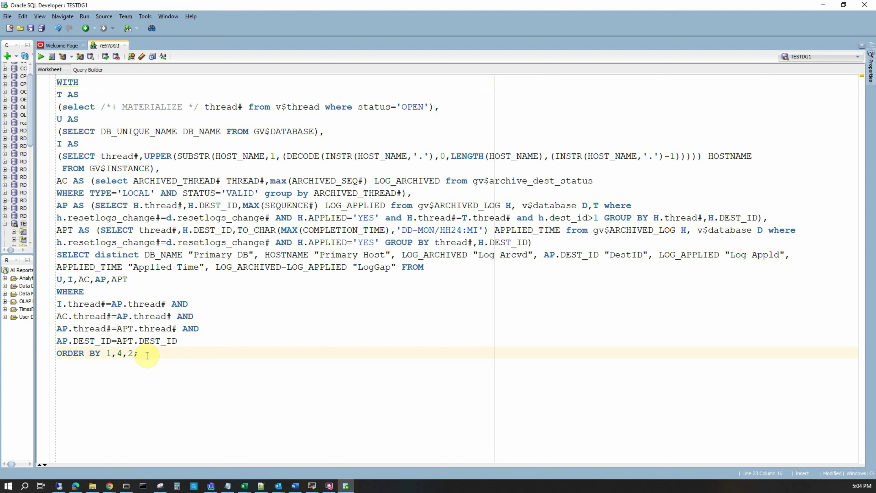
left_click_drag(139, 354, 45, 78)
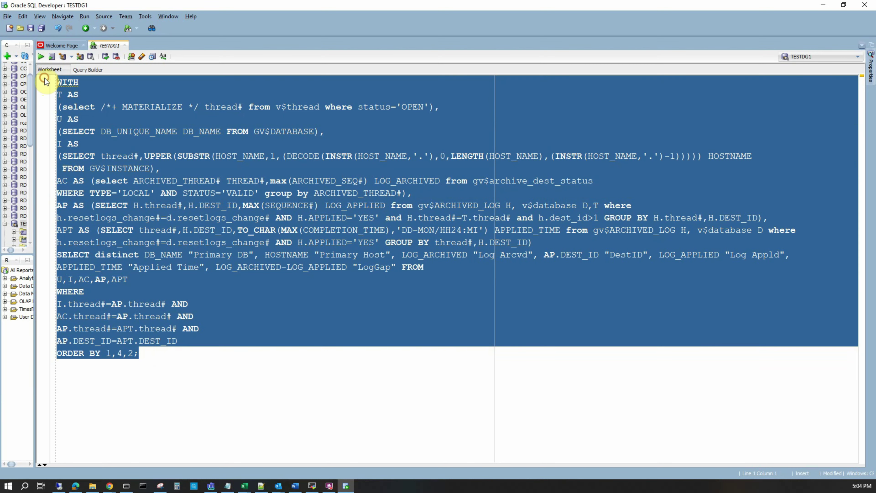
left_click(41, 57)
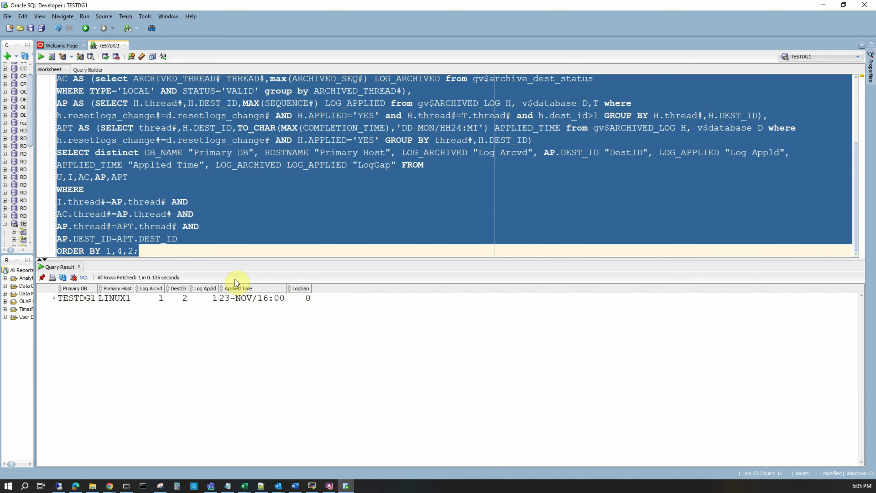
left_click(245, 238)
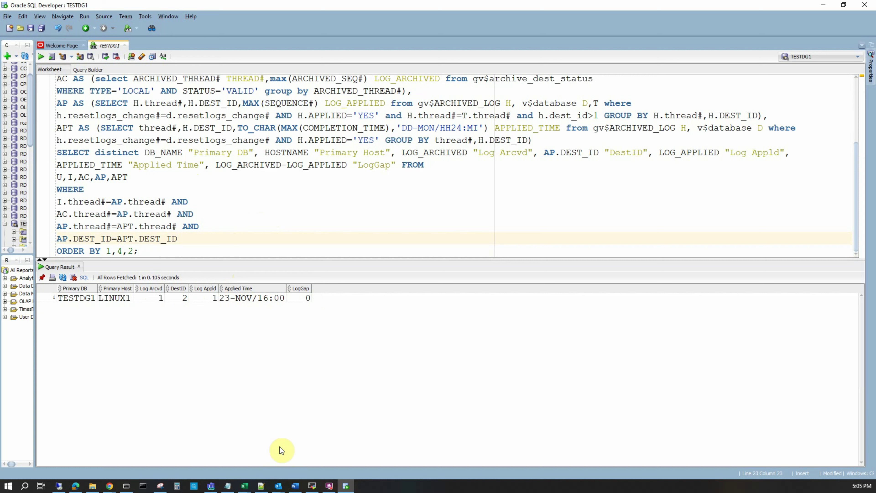
mouse_move(314, 487)
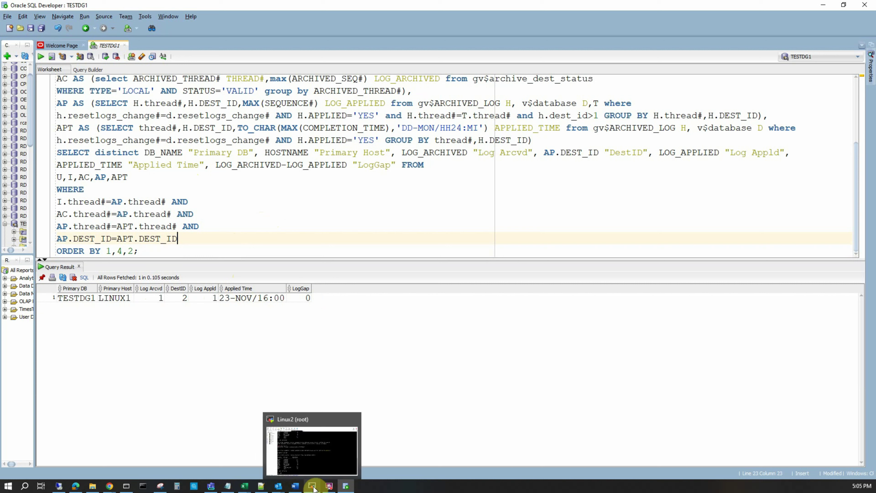
left_click(313, 472)
On Linux1, exit DGMGRL and run archive log list in SQL*Plus as sysdba
left_click(176, 51)
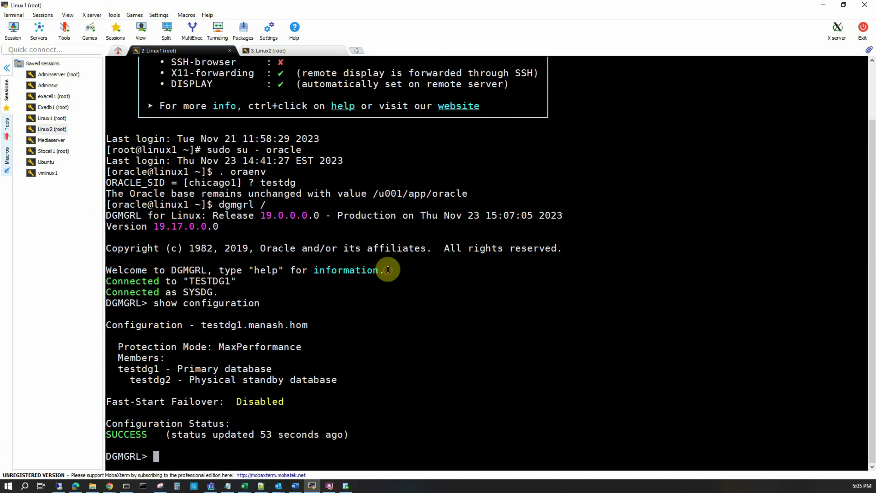
type("EXIT")
key("Return")
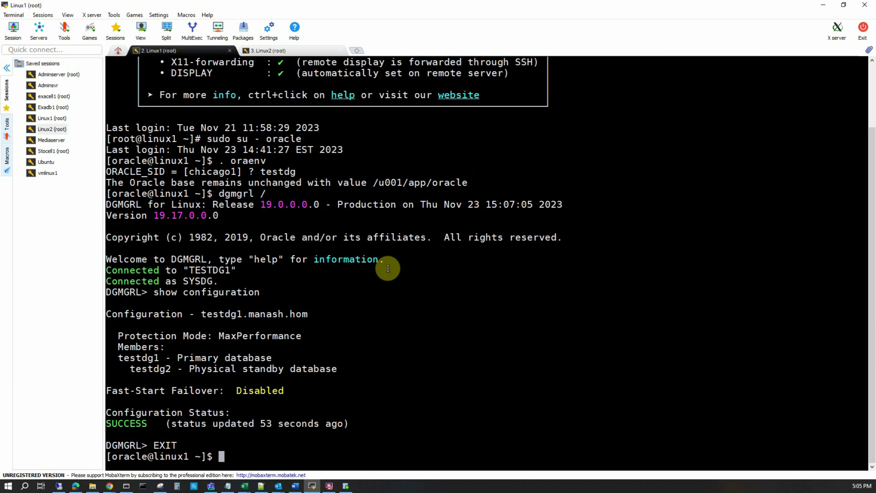
type("sqlplus / as sysdba")
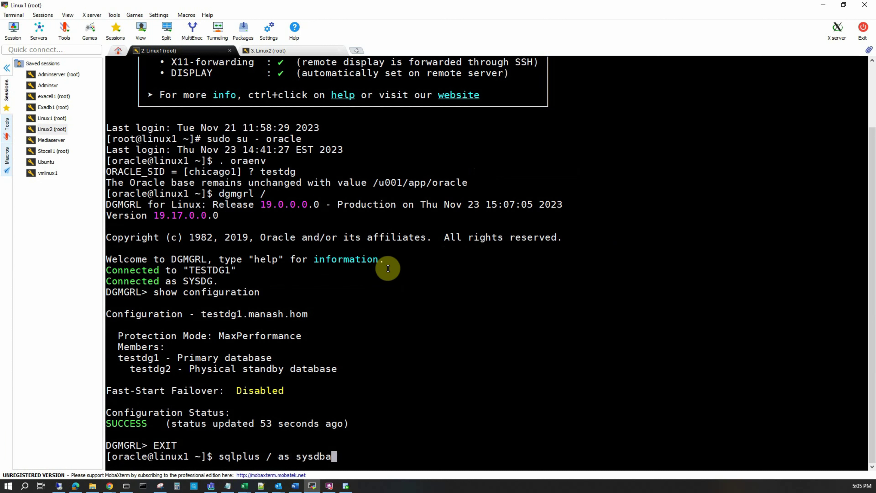
key("Return")
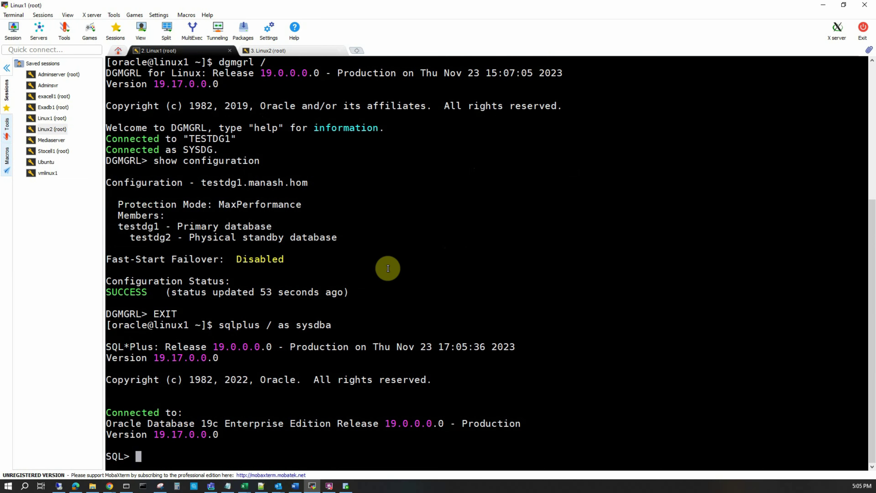
type("archive log list")
key("Return")
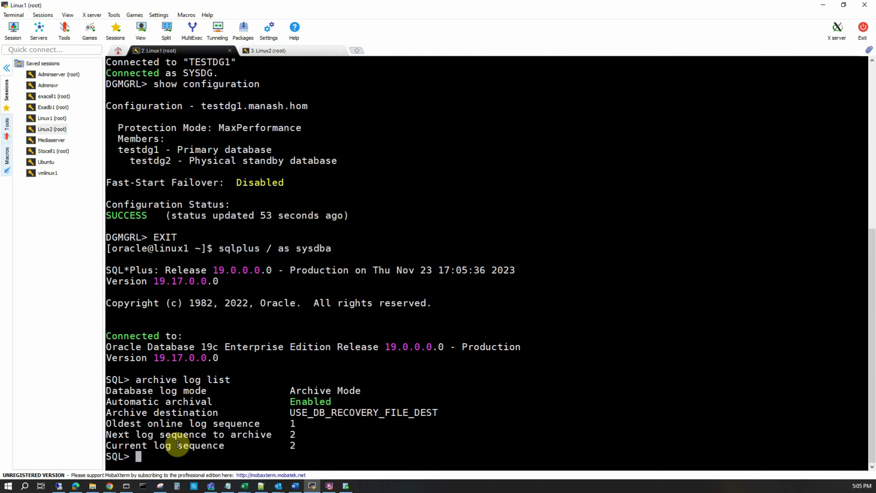
left_click_drag(178, 445, 305, 443)
left_click(288, 375)
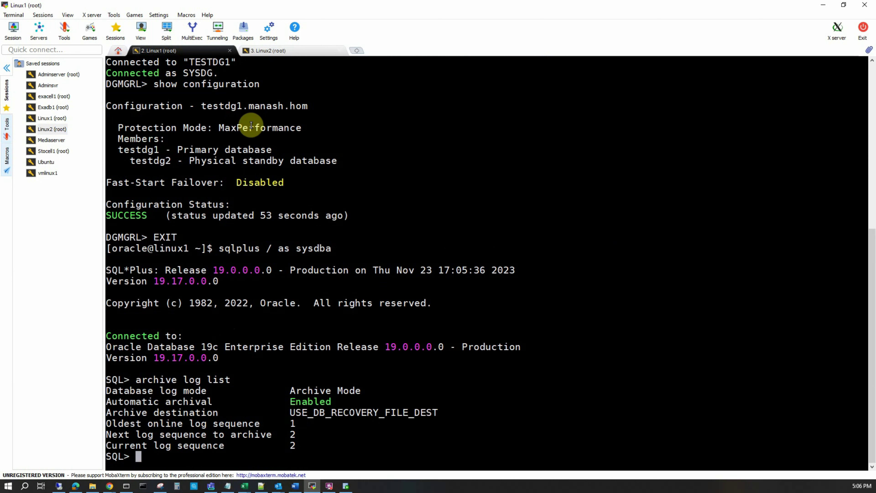
On Linux2, cancel managed standby recovery and query the v$managed_standby processes
left_click(288, 50)
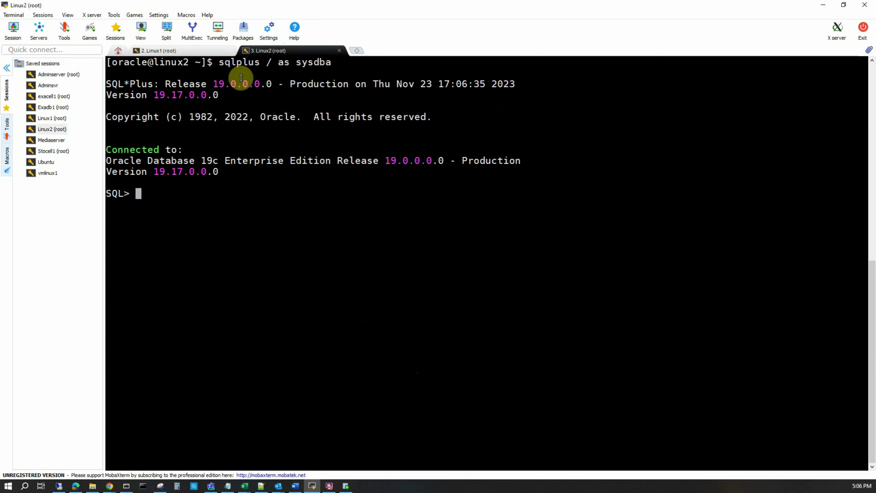
right_click(247, 258)
key("Return")
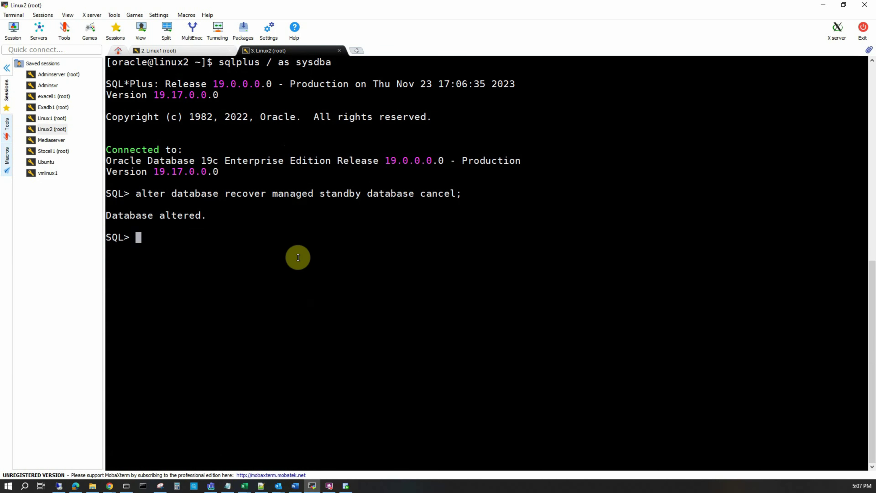
right_click(325, 255)
key("Return")
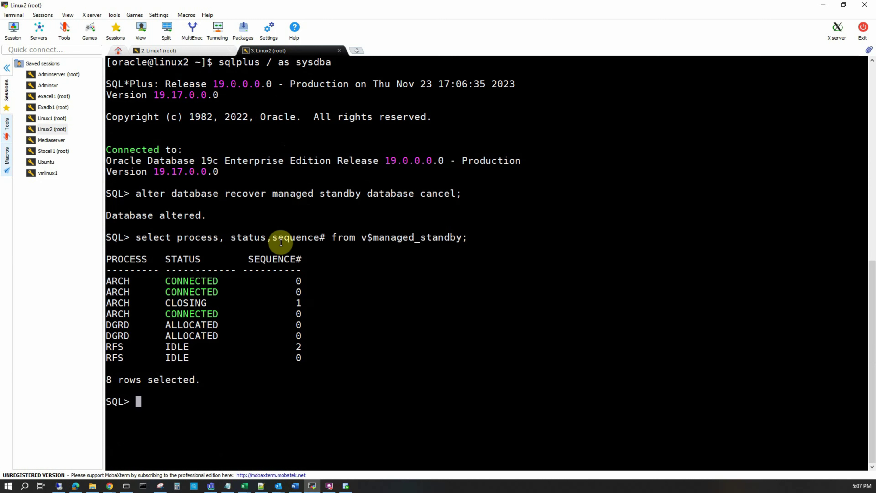
left_click(176, 50)
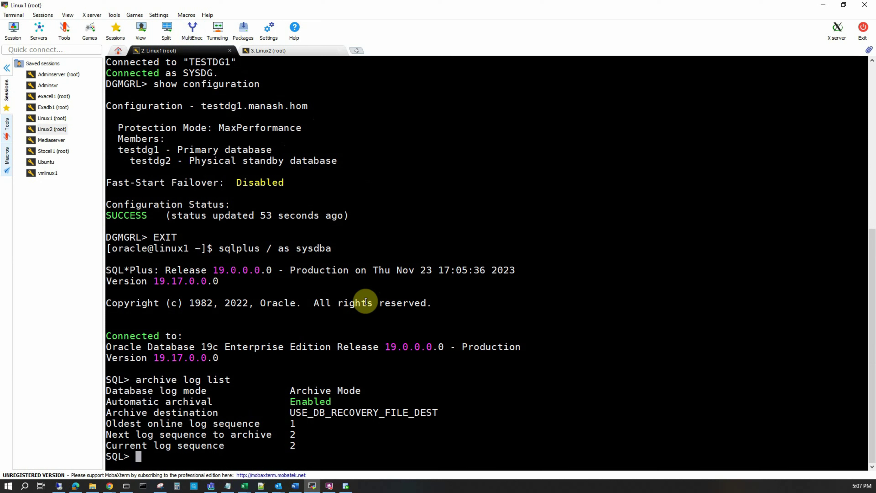
Force five log switches on the Linux1 primary with alter system switch logfile
type("alter system switc")
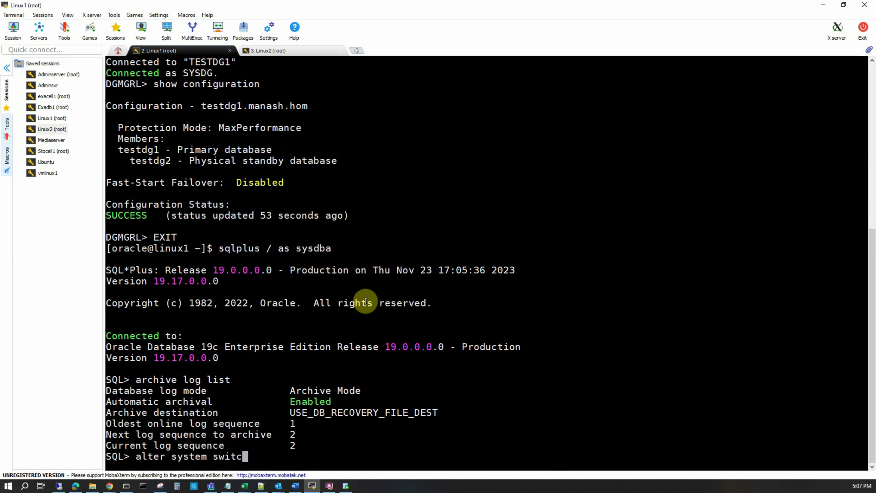
type("h logfile;")
key("Return")
type("/")
key("Return")
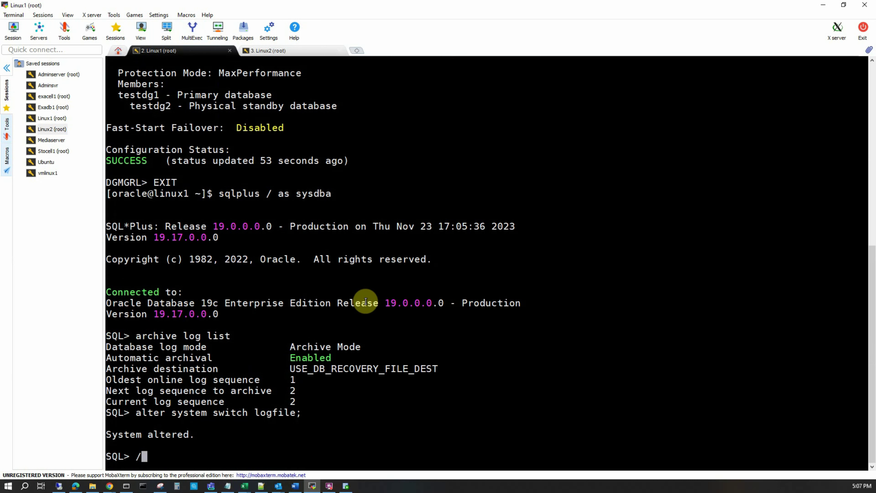
type("/")
key("Return")
type("/")
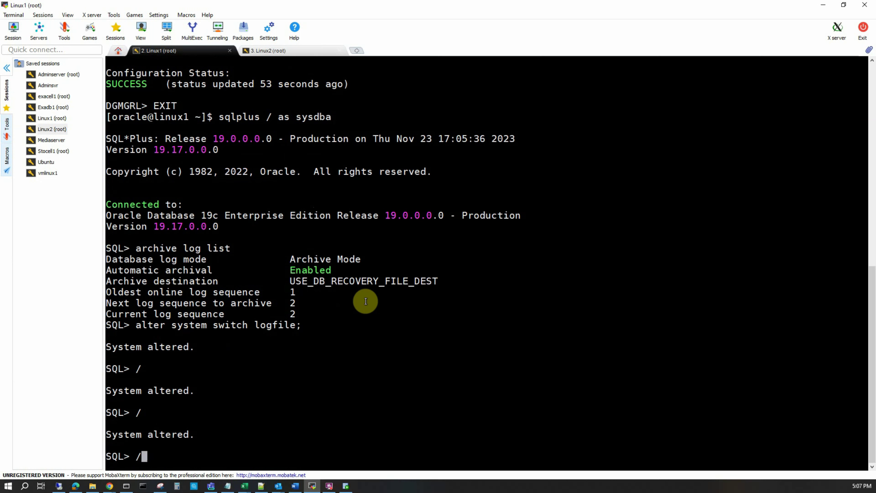
key("Return")
type("/")
key("Return")
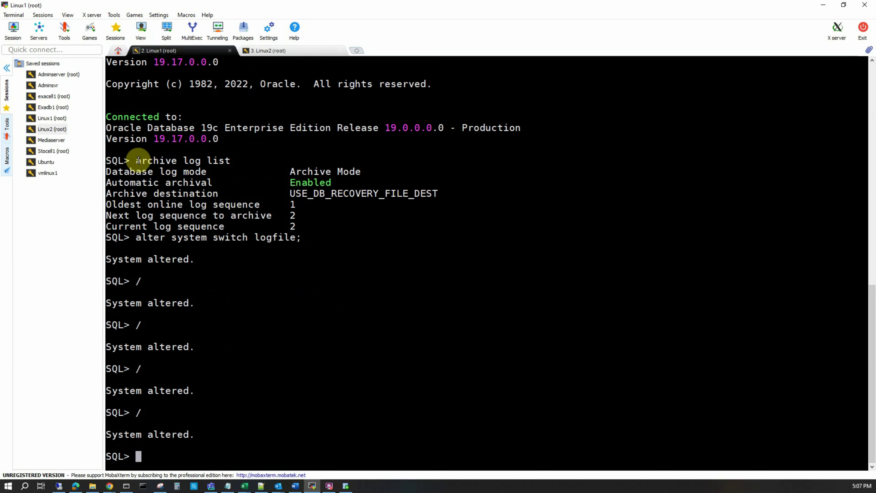
Rerun archive log list to confirm the current log sequence is now 7
triple_click(284, 161)
right_click(373, 270)
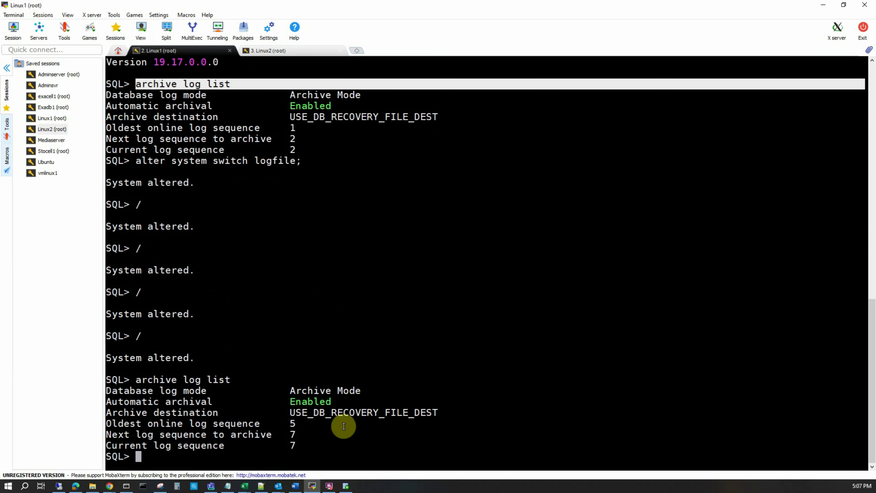
left_click(297, 444)
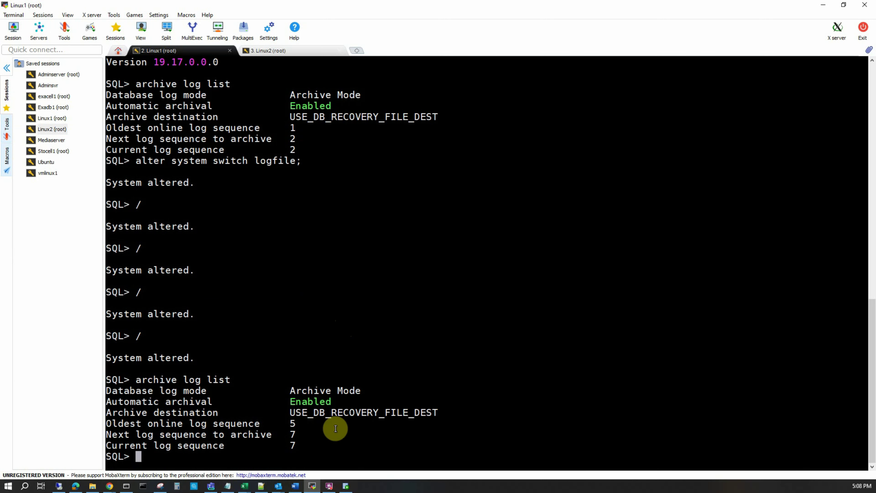
left_click(346, 486)
Rerun the gap query, now showing Log Arcvd 6, Log Appld 1 and LogGap 5
left_click(211, 247)
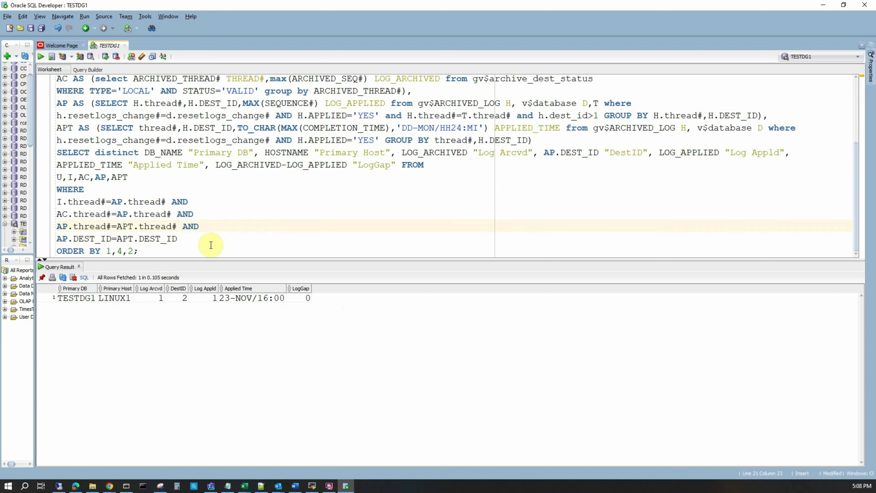
key("ctrl+a")
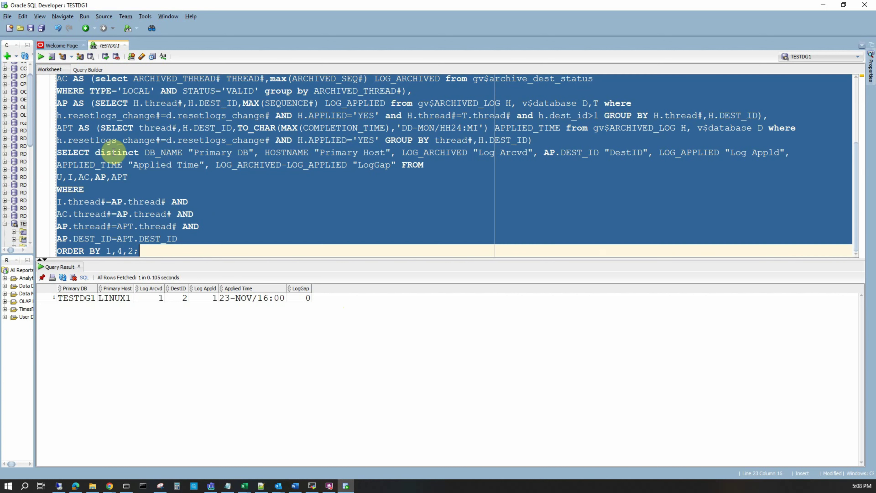
left_click(41, 56)
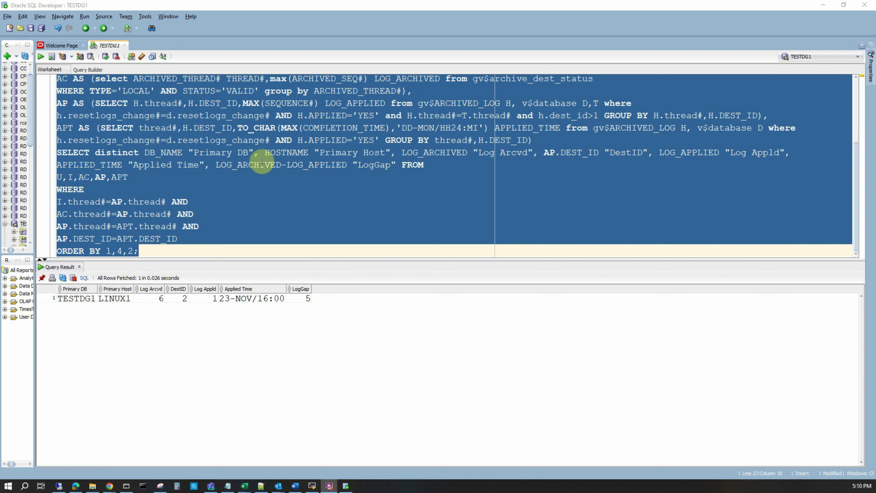
Append a second copy of the gap query below the first
right_click(132, 218)
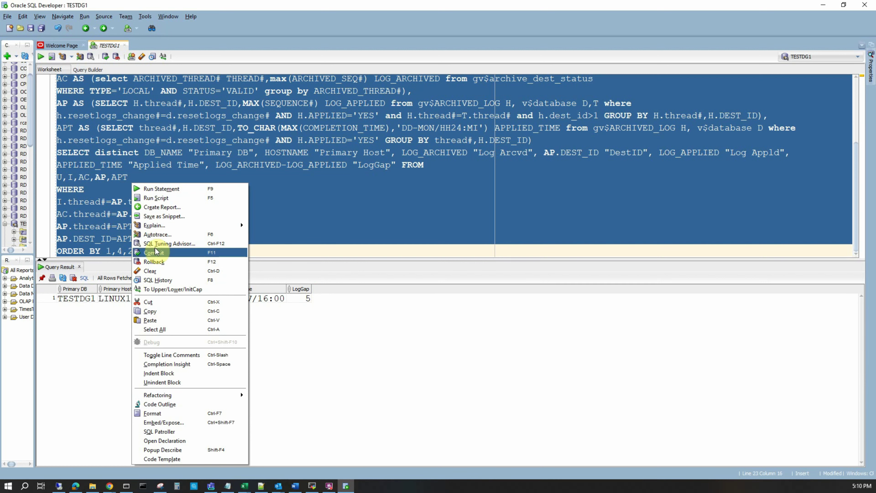
left_click(150, 312)
left_click(200, 251)
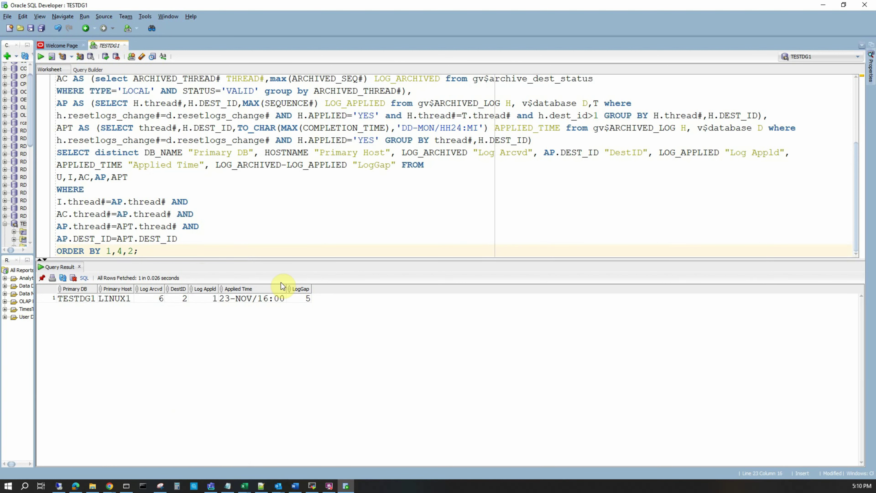
key("ctrl+v")
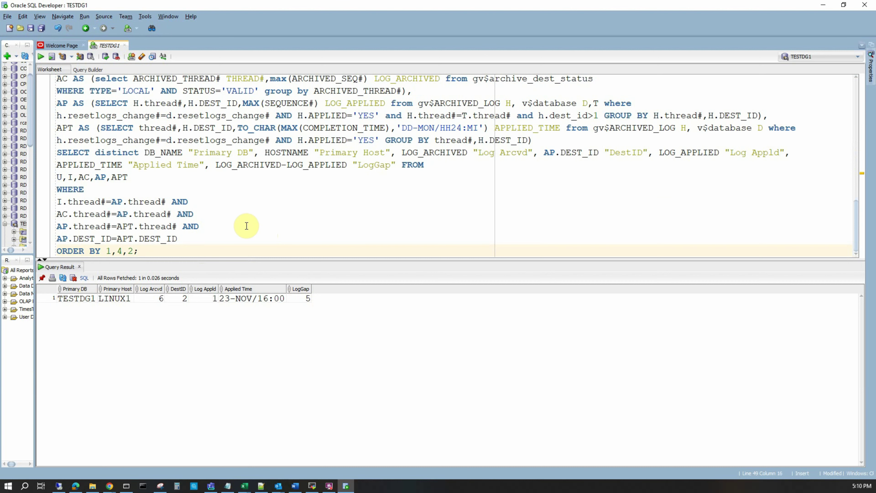
Delete every select-list column in the copy except the LogGap calculation
scroll(246, 226, "up", 1)
left_click(144, 189)
key("ctrl+Left")
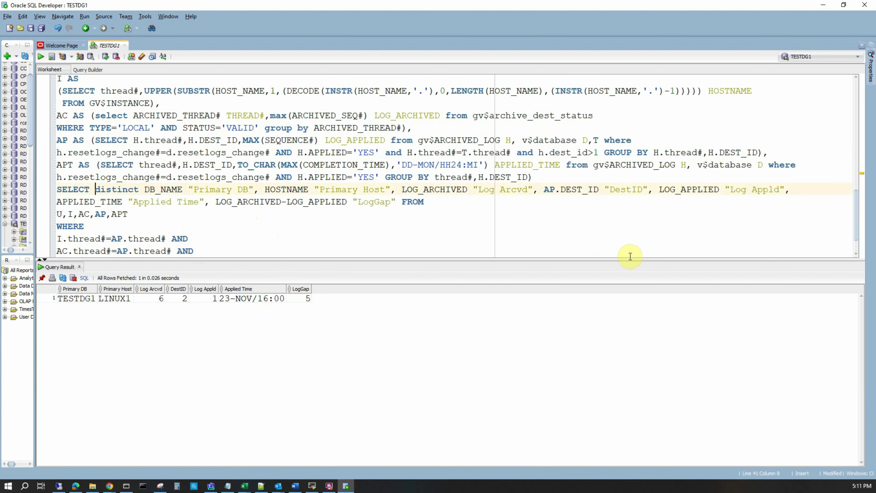
key("ctrl+shift+Right")
key("ctrl+shift+Right")
key("ctrl+shift+Right")
key("ctrl+shift+Right")
key("ctrl+shift+Right")
key("ctrl+shift+Right")
key("ctrl+shift+Right")
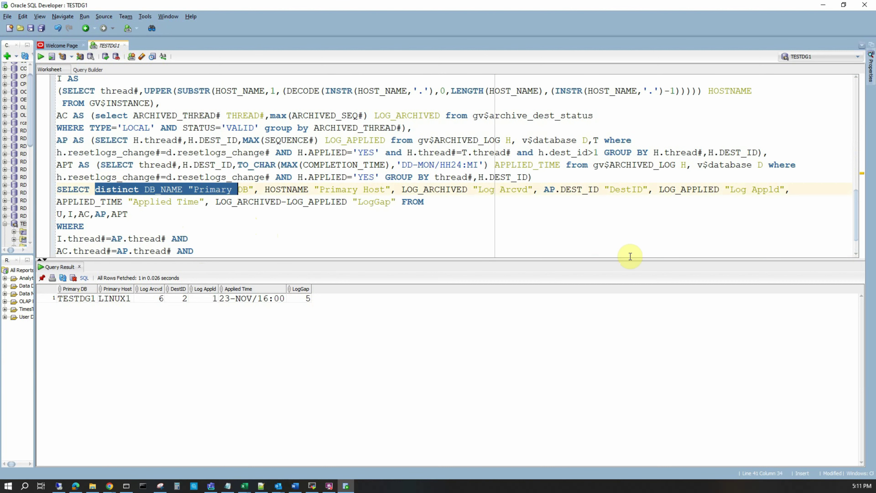
key("ctrl+shift+Right")
key("ctrl+shift+Right")
key("ctrl+shift+Right")
key("ctrl+shift+Right")
key("ctrl+shift+Right")
key("ctrl+shift+Right")
key("ctrl+shift+Right")
key("ctrl+shift+Right")
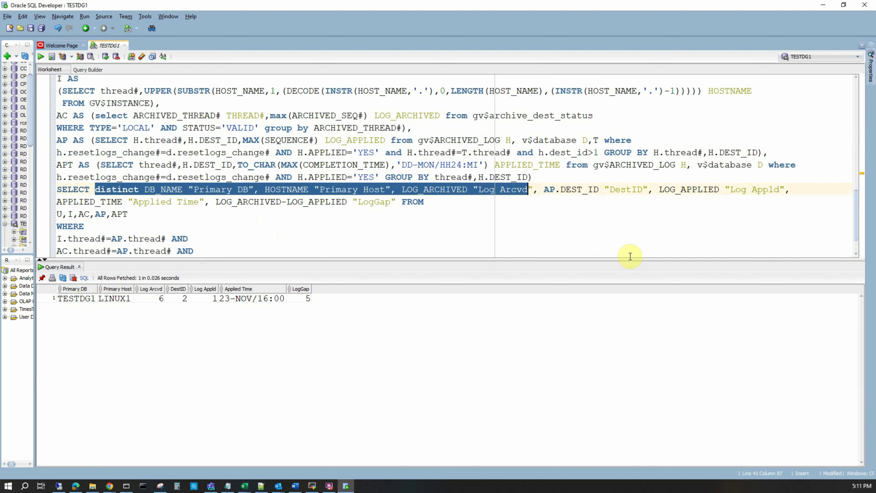
key("ctrl+shift+Right")
key("ctrl+shift+Right")
key("ctrl+shift+Right")
key("ctrl+shift+Right")
key("ctrl+shift+Right")
key("ctrl+shift+Right")
key("ctrl+shift+Right")
key("ctrl+shift+Right")
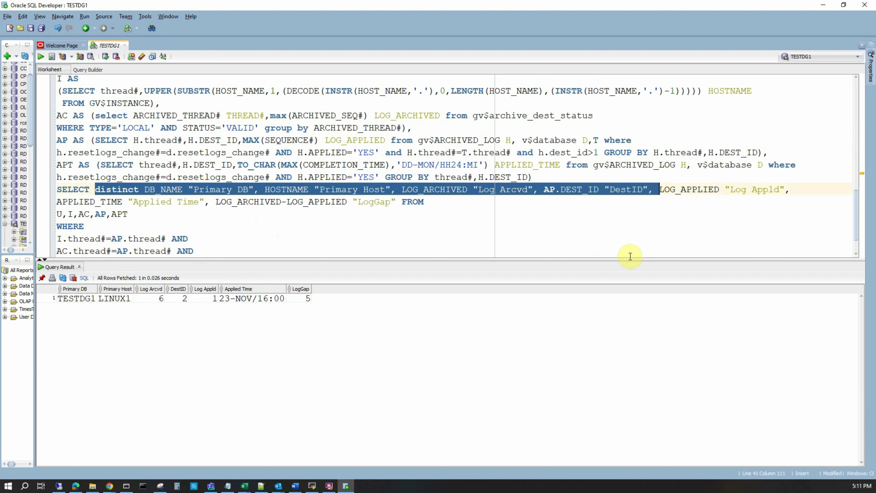
key("ctrl+shift+Right")
key("ctrl+shift+Right")
key("ctrl+shift+Right")
key("ctrl+shift+Right")
key("ctrl+shift+Right")
key("ctrl+shift+Right")
key("ctrl+shift+Left")
key("ctrl+shift+Left")
key("Delete")
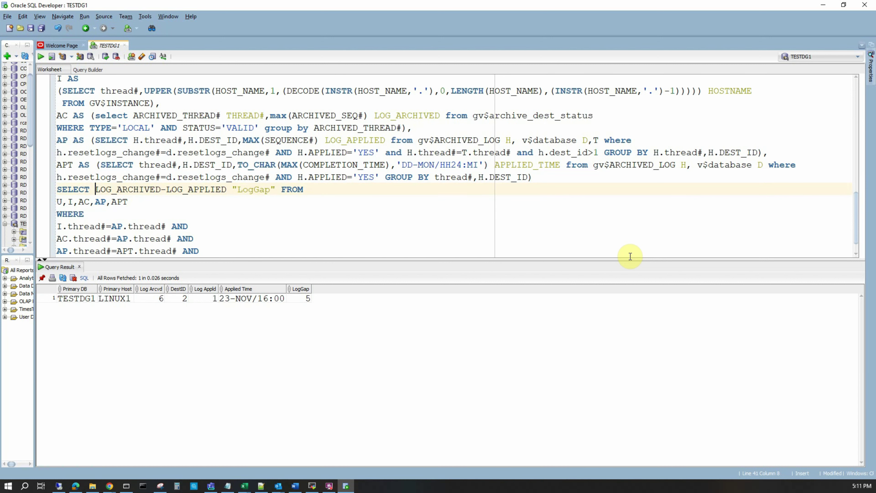
Remove the ORDER BY 1,4,2; clause from the trimmed query
key("ctrl+Right")
key("ctrl+Right")
key("ctrl+Right")
key("ctrl+Right")
key("shift+Right")
key("shift+Right")
key("shift+Right")
key("shift+Right")
key("shift+Right")
key("Page_Down")
key("Down")
key("Down")
key("Down")
key("Down")
key("Down")
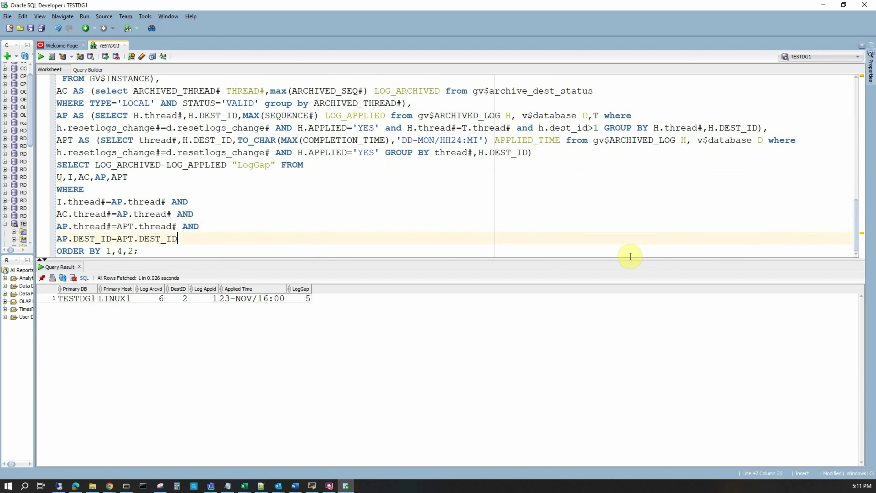
key("Home")
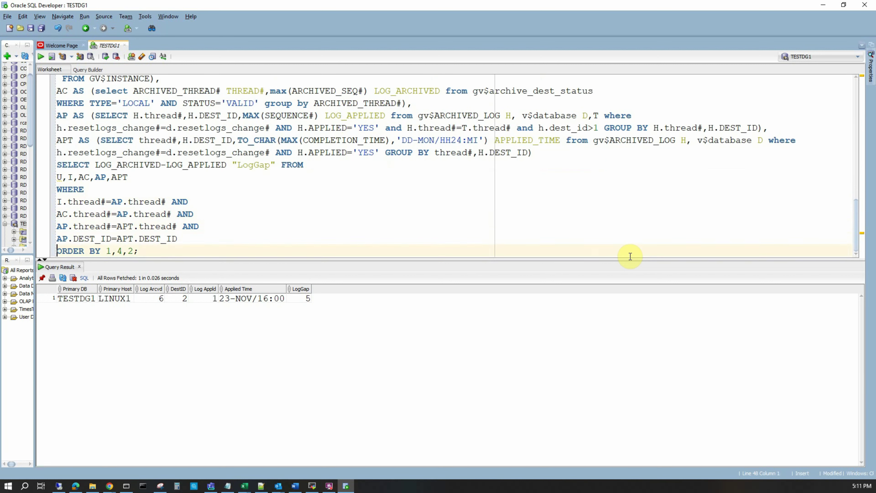
key("shift+End")
key("Delete")
key("Up")
Run the trimmed query to get LogGap 5, then minimize SQL Developer
left_click_drag(57, 129, 82, 273)
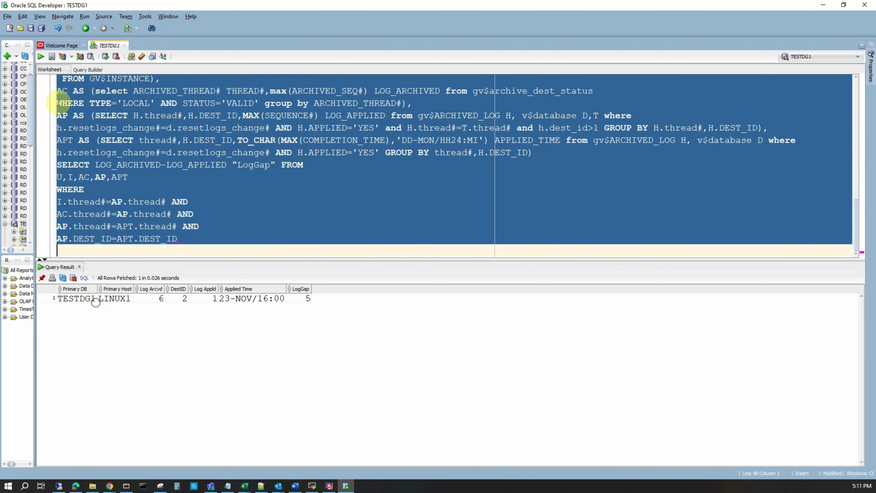
left_click(41, 57)
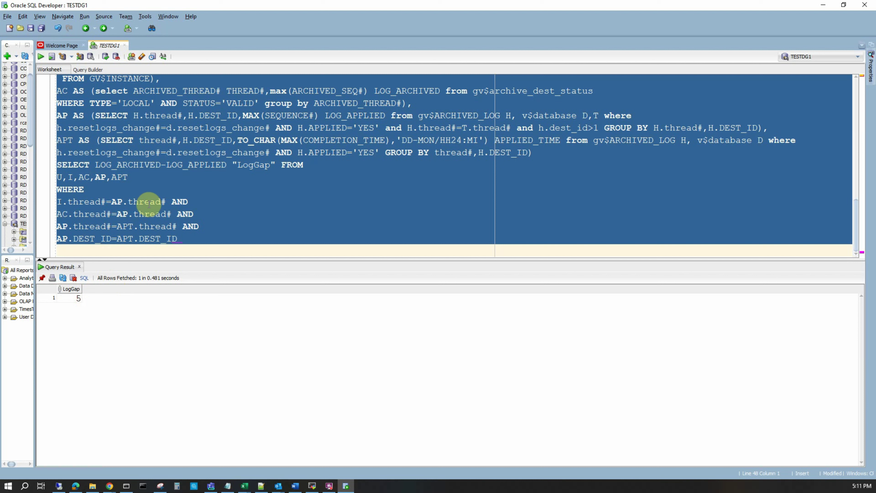
left_click(824, 6)
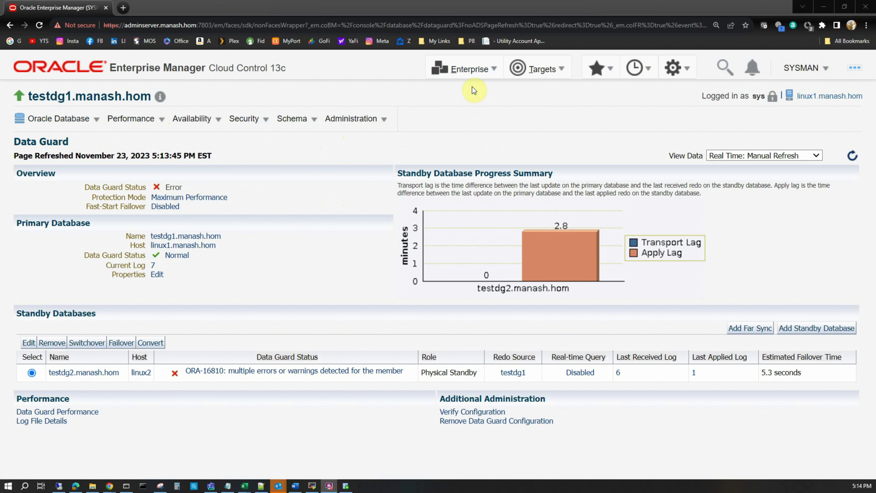
Open Enterprise > Monitoring > Metric Extensions
left_click(474, 71)
mouse_move(476, 116)
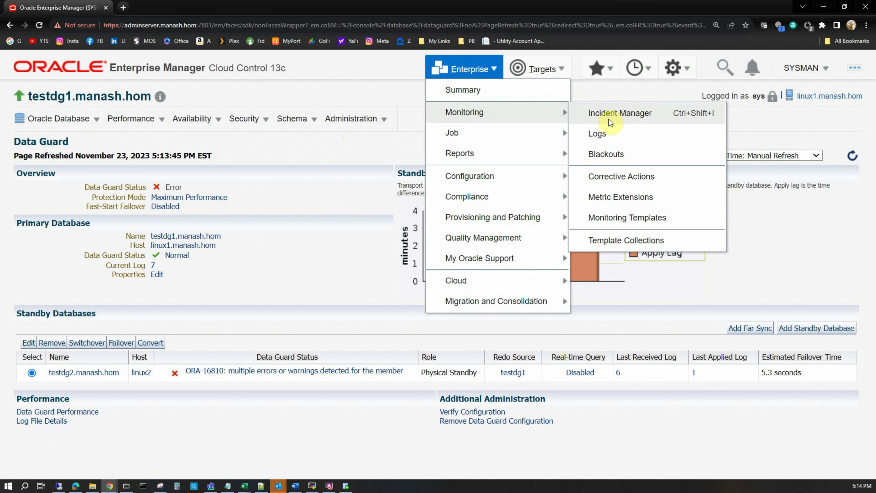
left_click(617, 199)
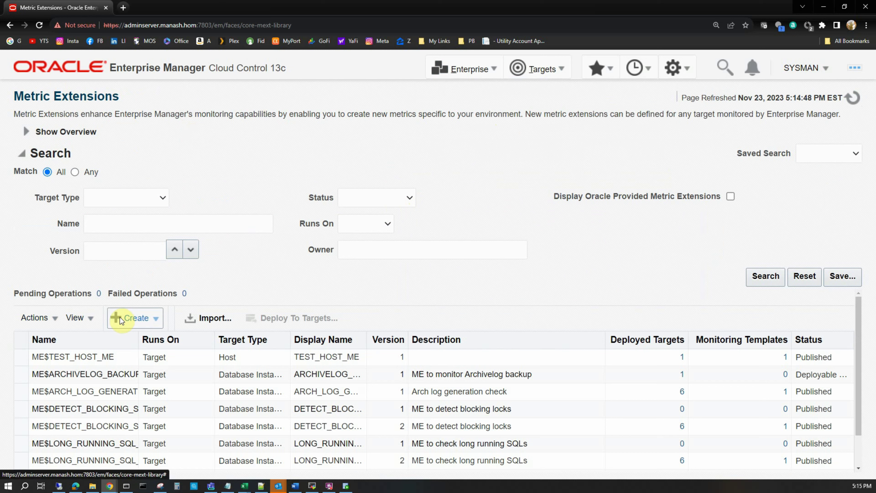
Create a new metric extension with Database Instance as the target type
left_click(143, 318)
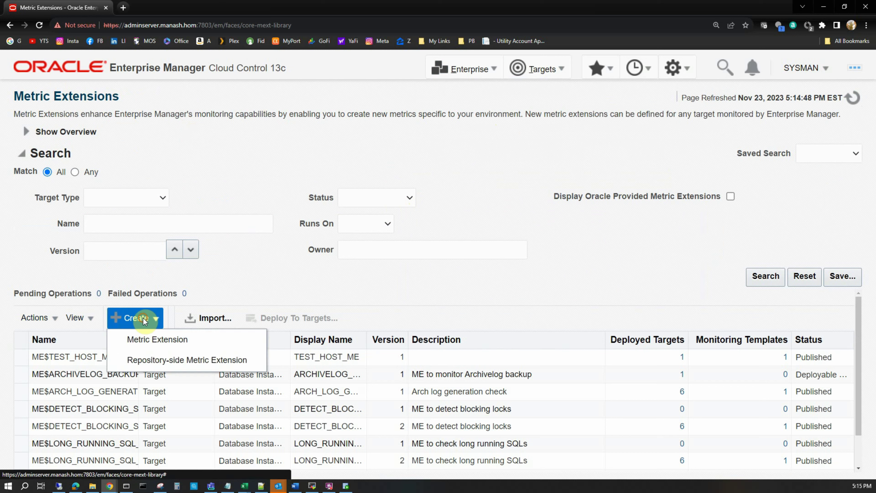
left_click(148, 341)
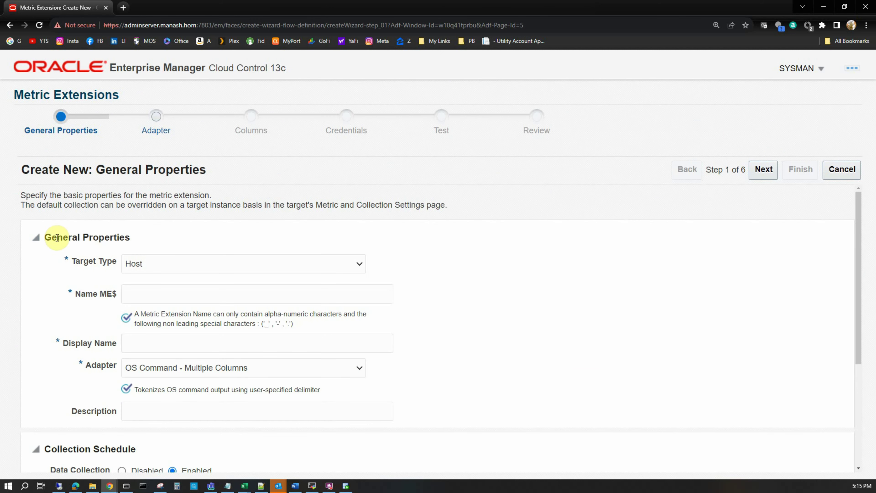
left_click(156, 272)
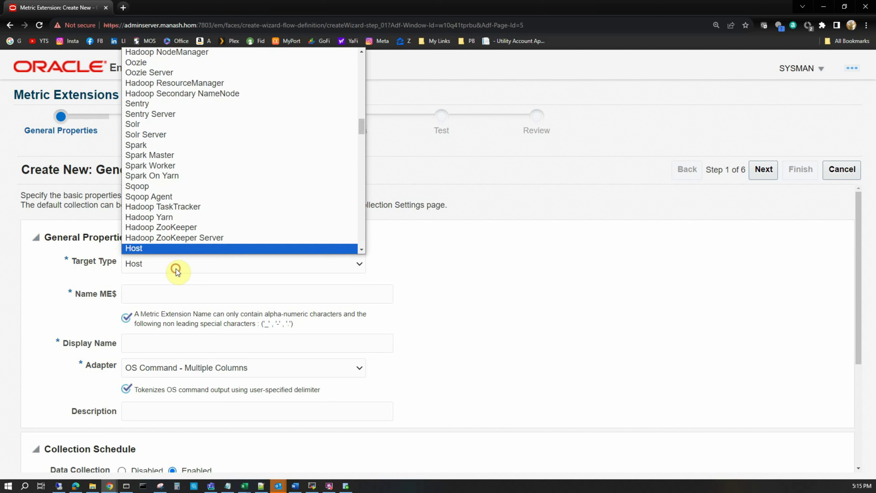
left_click_drag(362, 125, 370, 70)
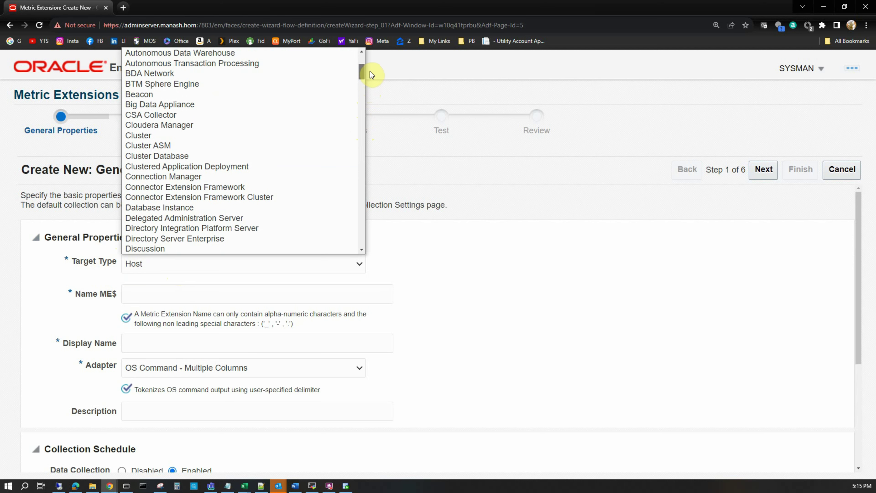
left_click(169, 208)
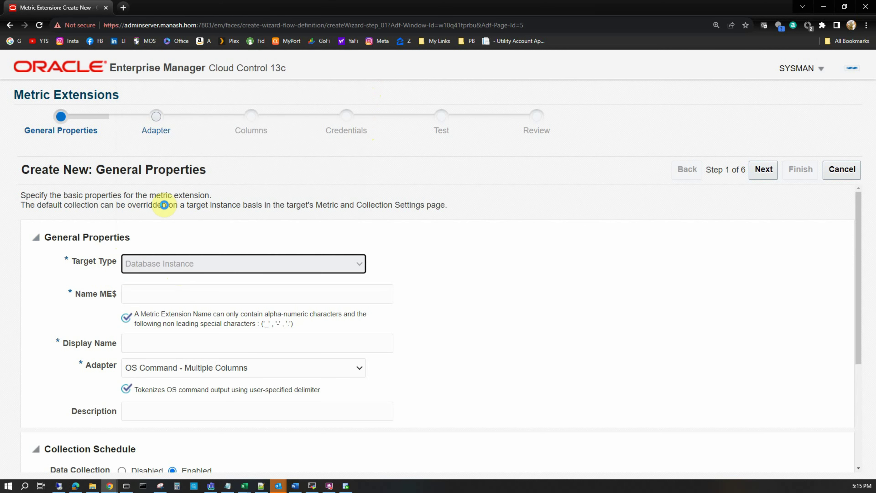
Name it ME$DETECT_LOG_GAP and use DETECT_LOG_GAP as the display name
left_click(184, 294)
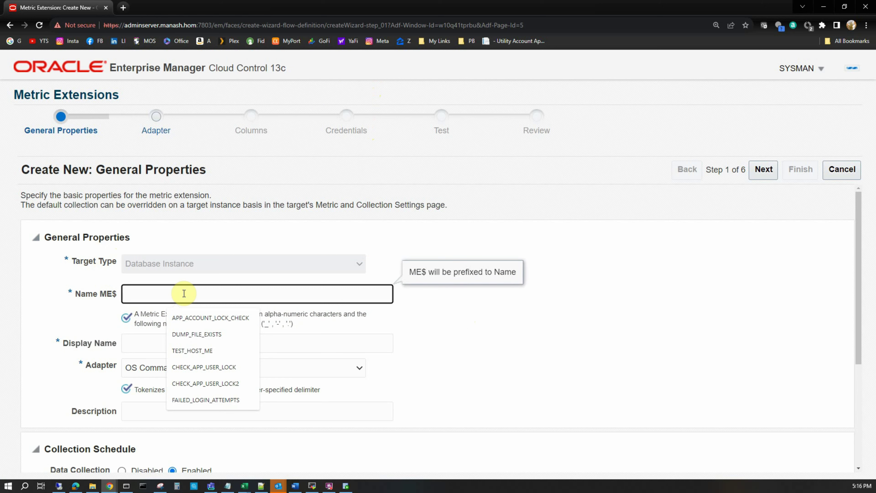
type("DETECT_LOG_GAP")
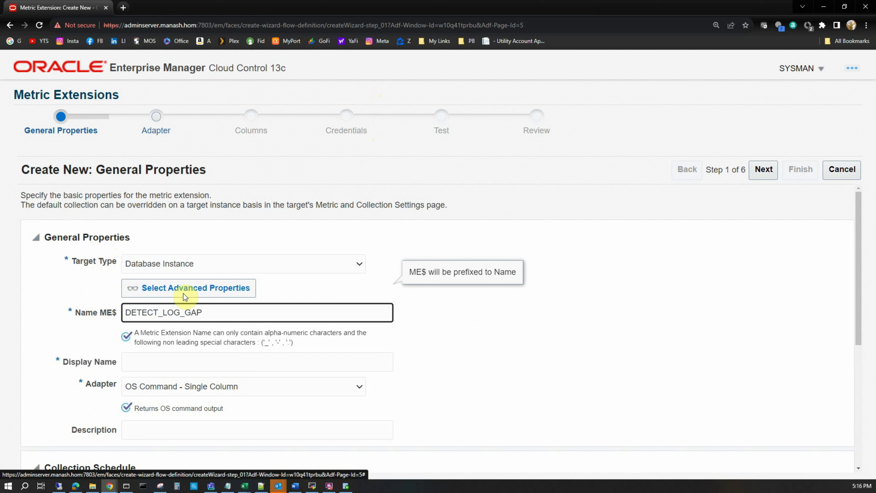
key("Tab")
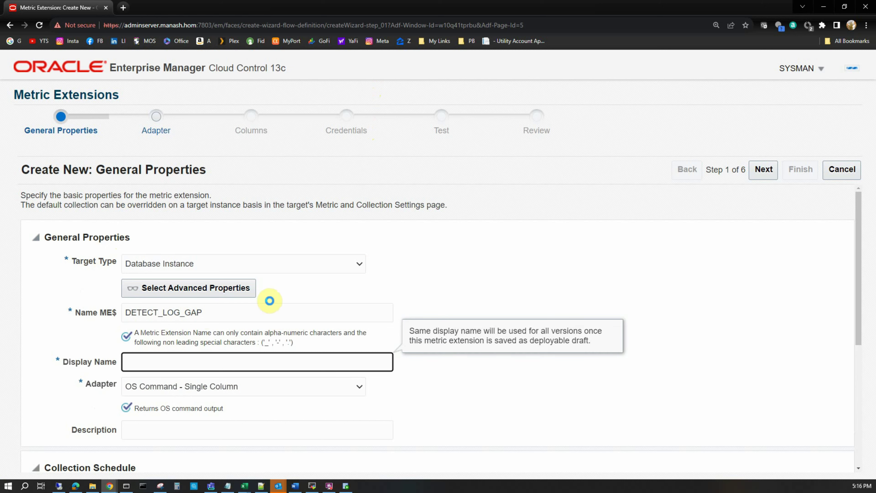
left_click(157, 364)
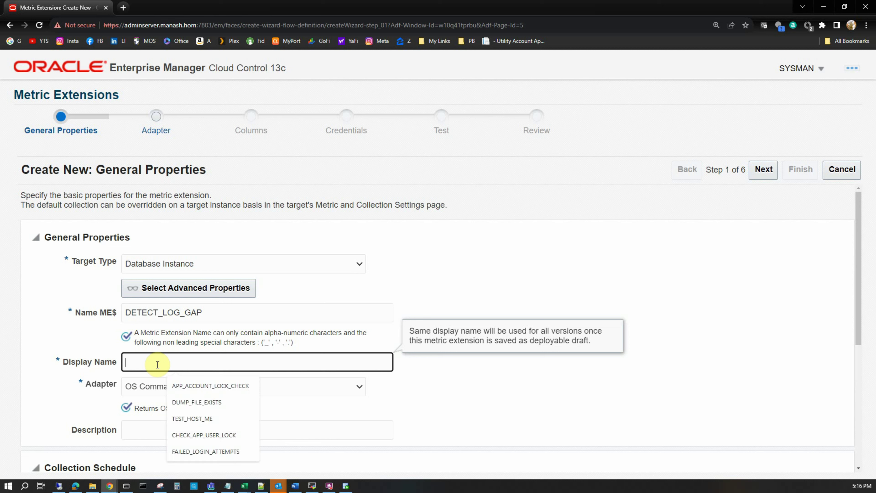
left_click_drag(217, 311, 10, 303)
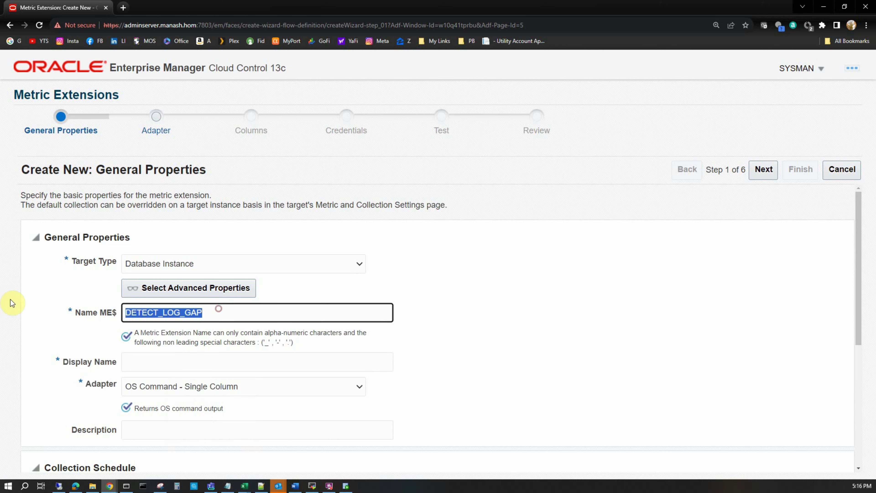
left_click(136, 362)
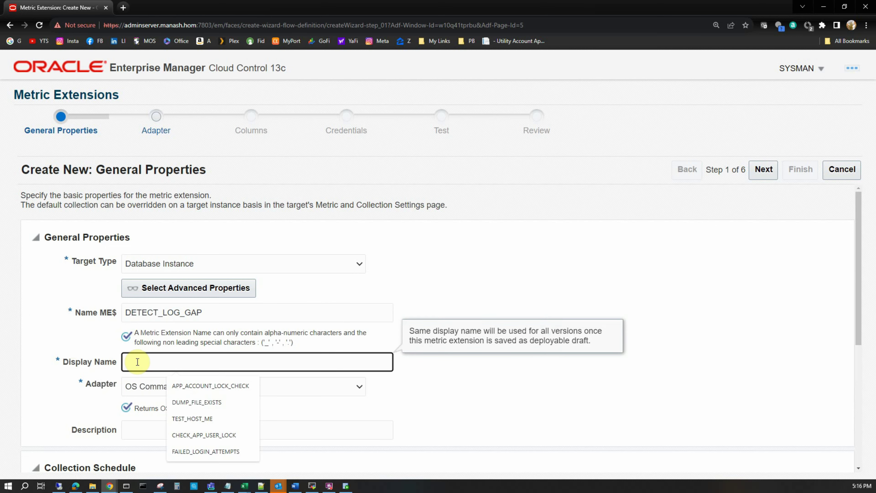
type("DETECT_LOG_GAP")
scroll(296, 403, "down", 3)
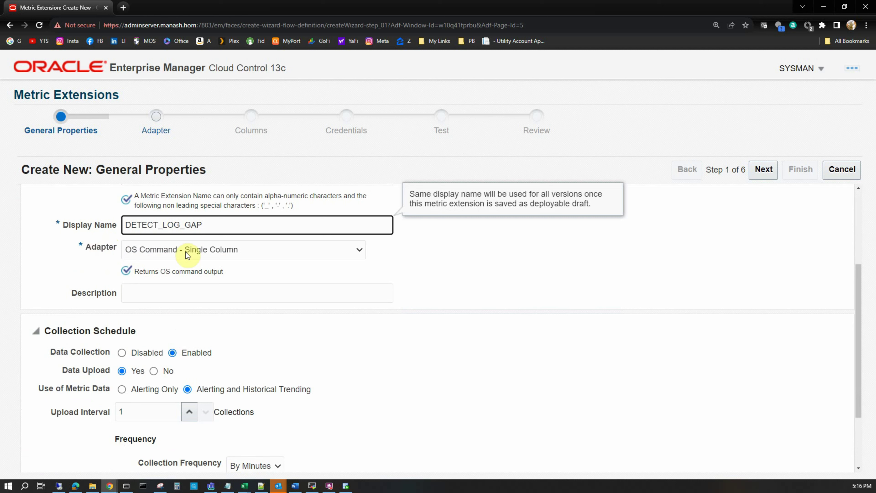
Set the adapter to SQL and the description to 'ME to detect Standby Log Gap'
left_click(219, 255)
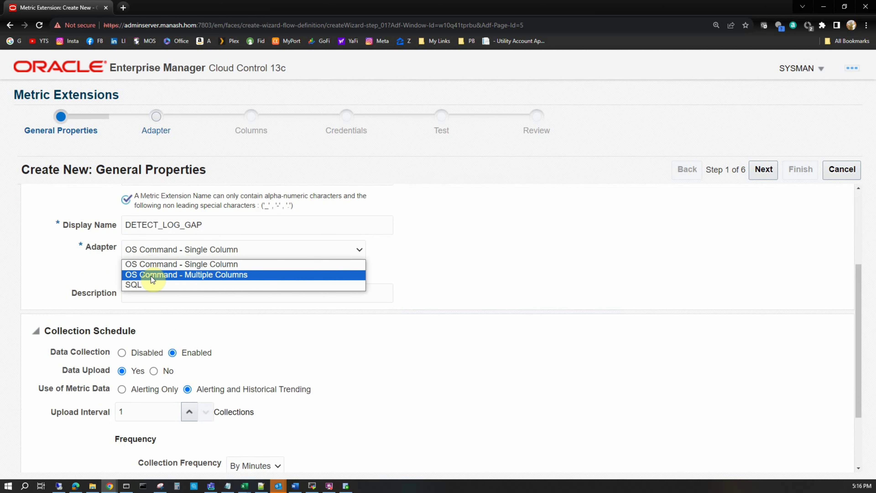
left_click(139, 286)
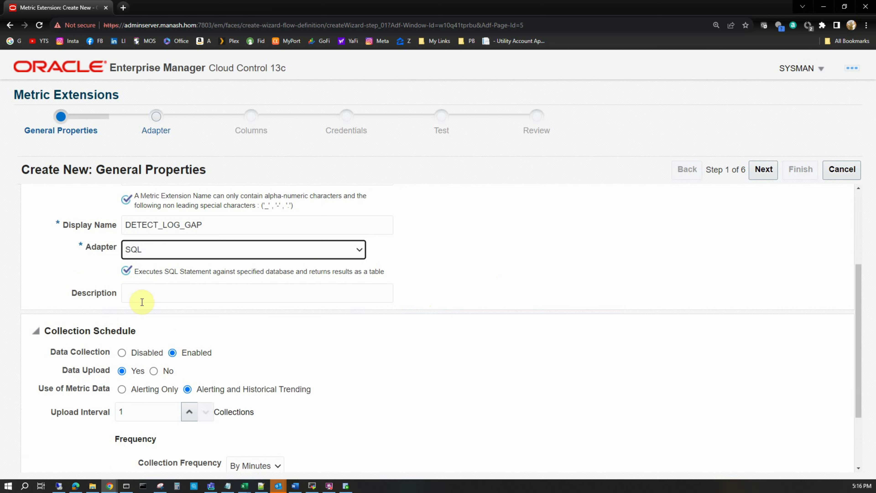
left_click(148, 292)
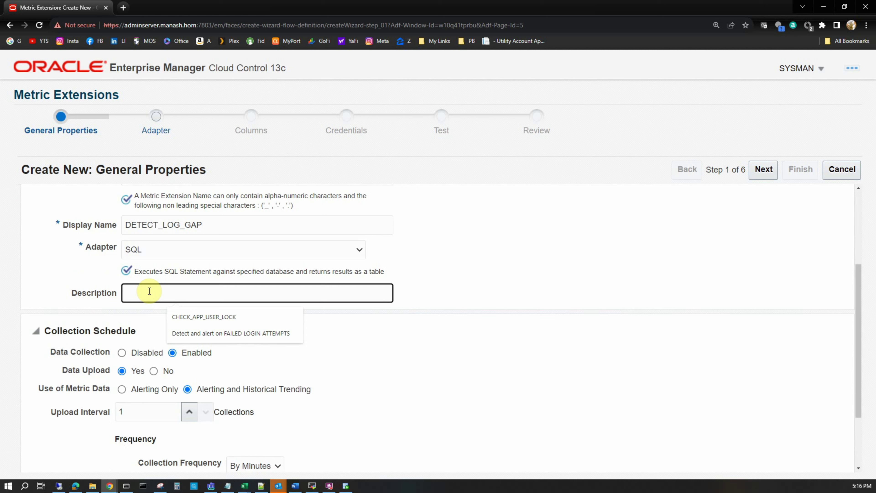
type("ME to")
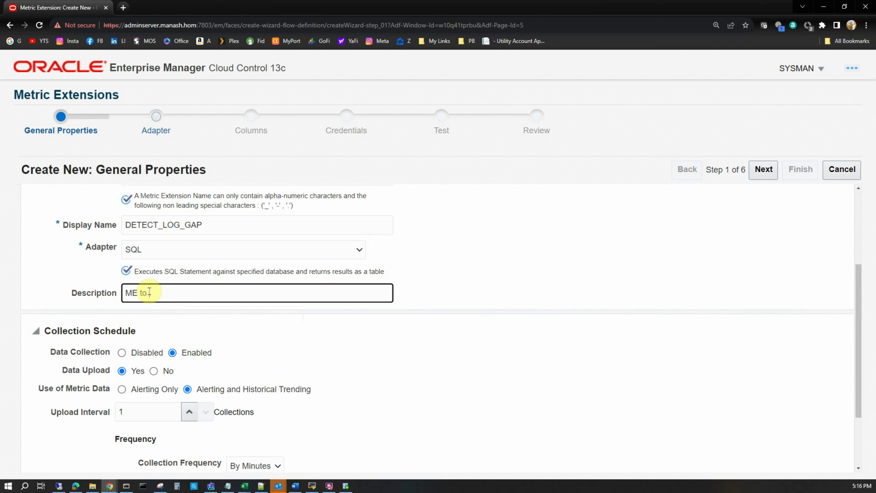
type(" detect Standby Log Gap")
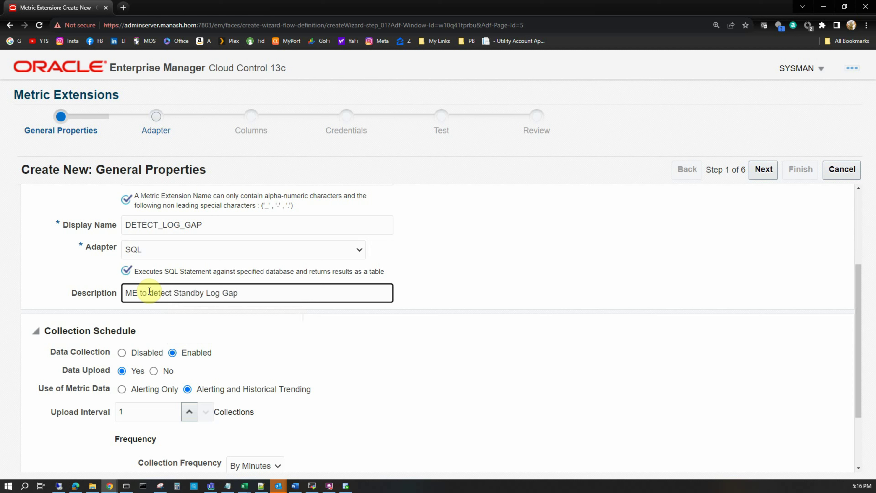
scroll(218, 324, "down", 3)
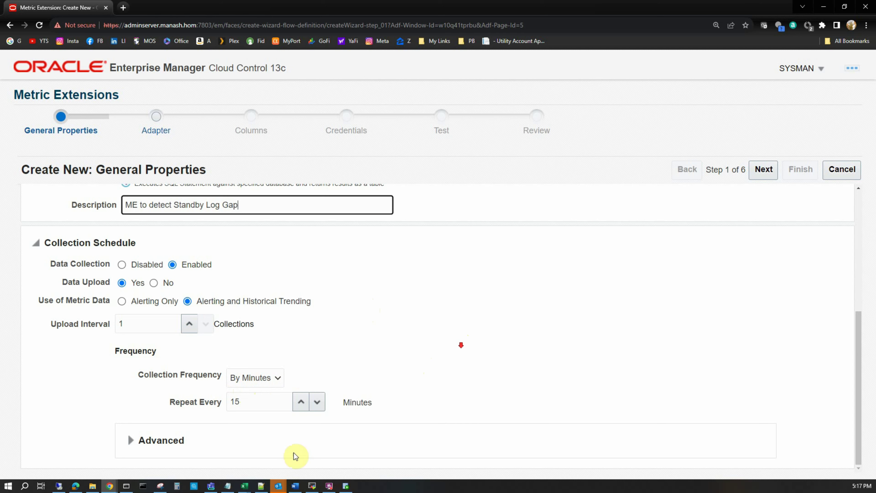
Expand the advanced collection settings, then advance the wizard to the Adapter step
left_click(130, 440)
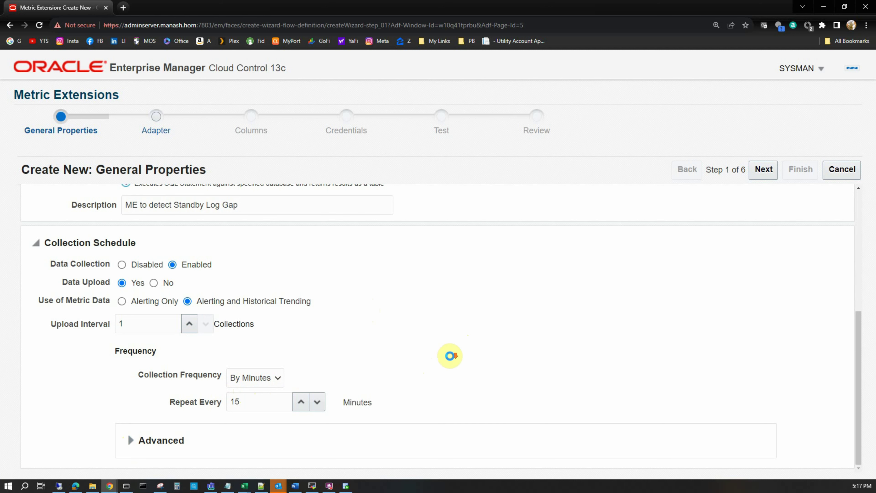
scroll(455, 350, "down", 2)
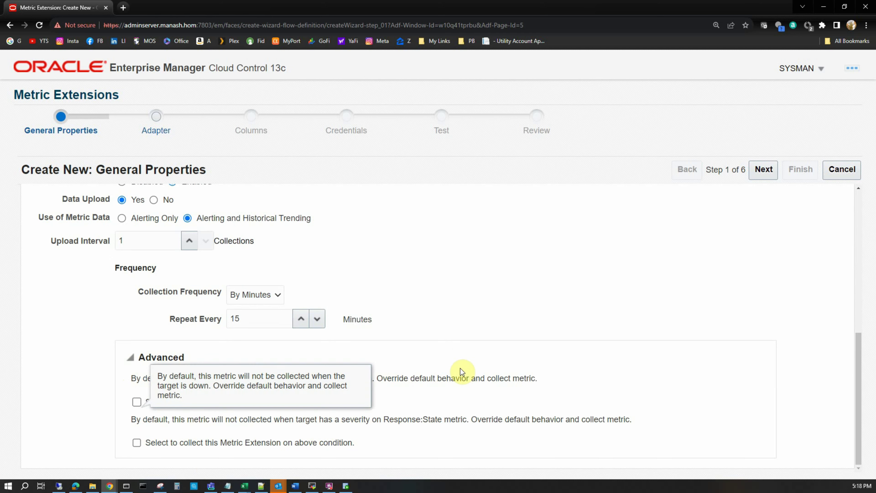
scroll(460, 372, "up", 9)
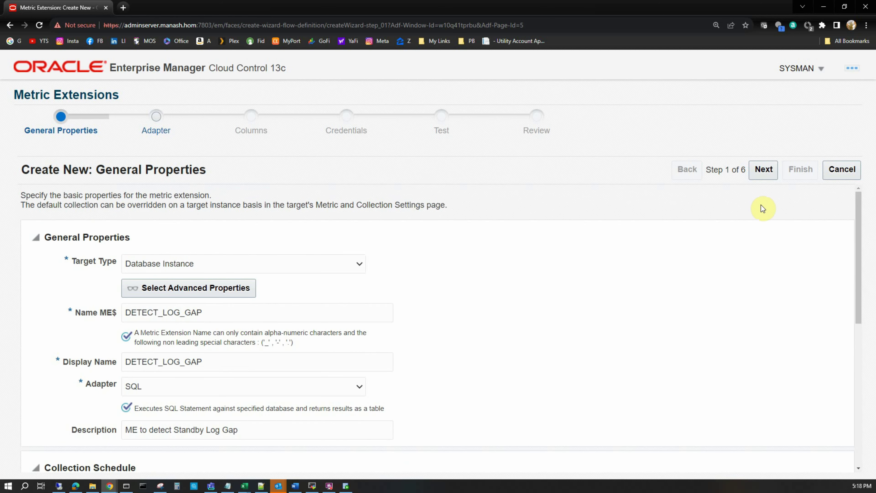
left_click(766, 169)
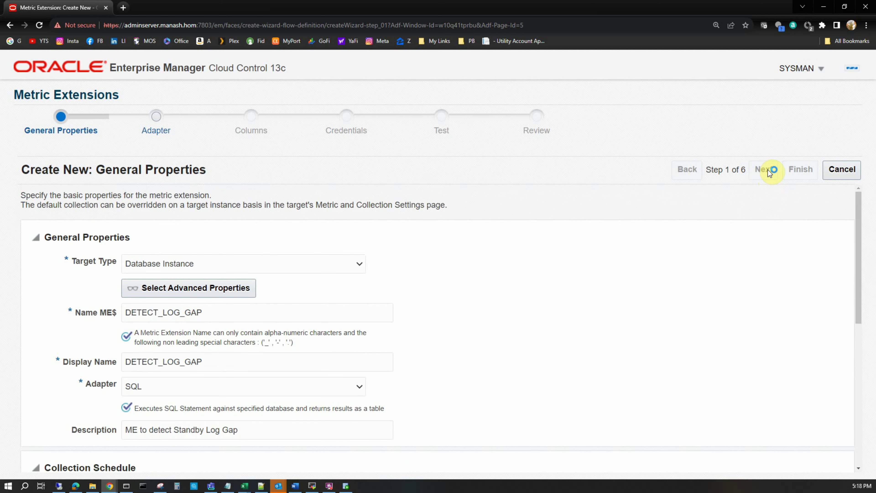
left_click(176, 269)
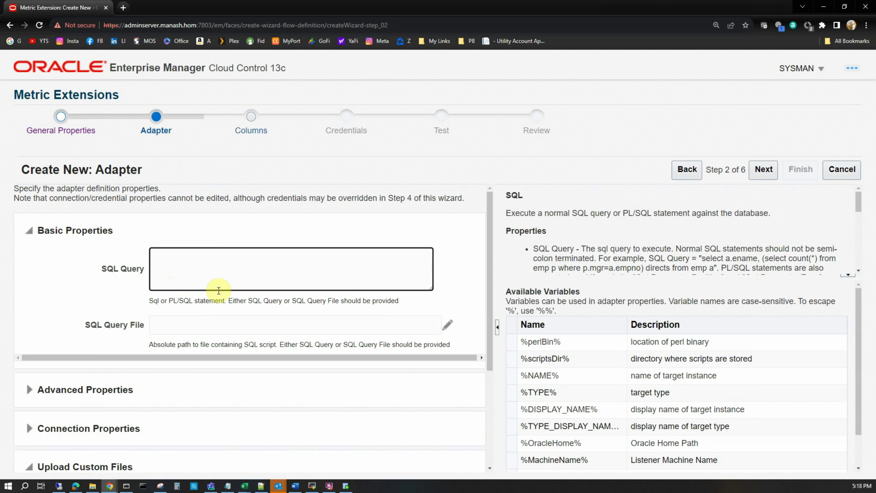
Copy the log gap query from SQL Developer's TESTDG1 worksheet for the adapter's SQL box
mouse_move(346, 487)
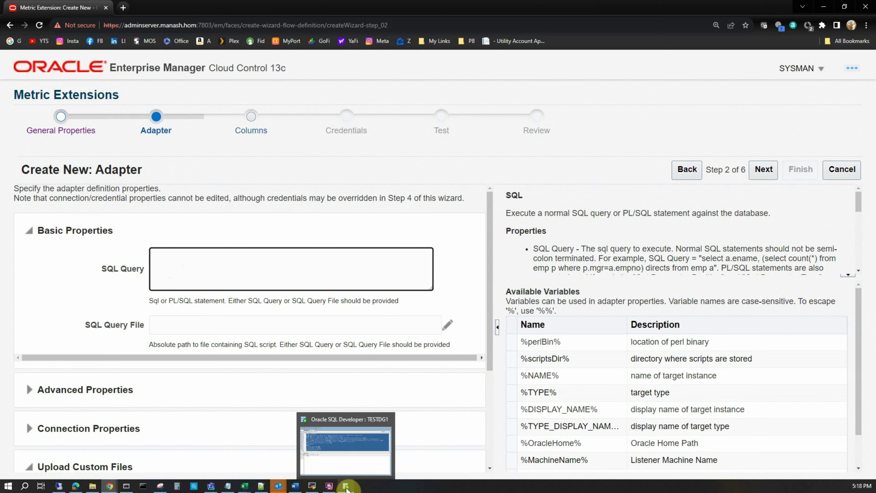
left_click(346, 459)
right_click(189, 202)
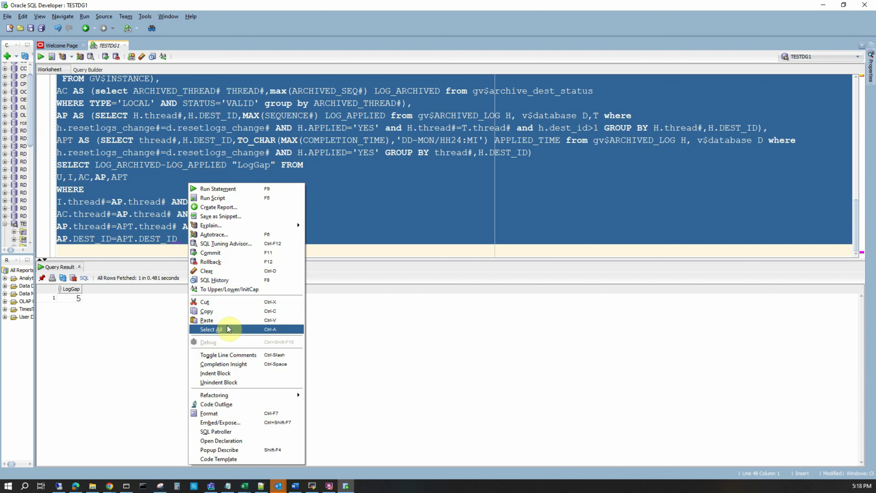
left_click(228, 313)
left_click(826, 7)
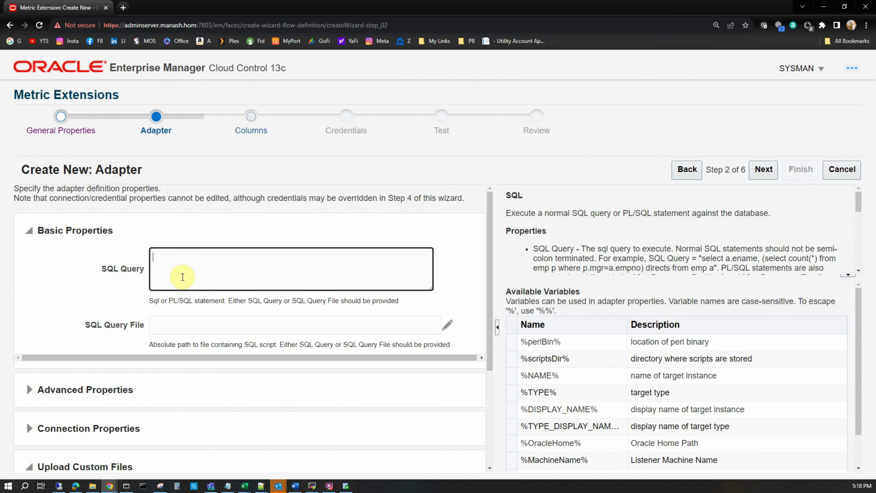
left_click(173, 269)
Paste the log gap query into the SQL Query box and continue to the Columns step
key("ctrl+v")
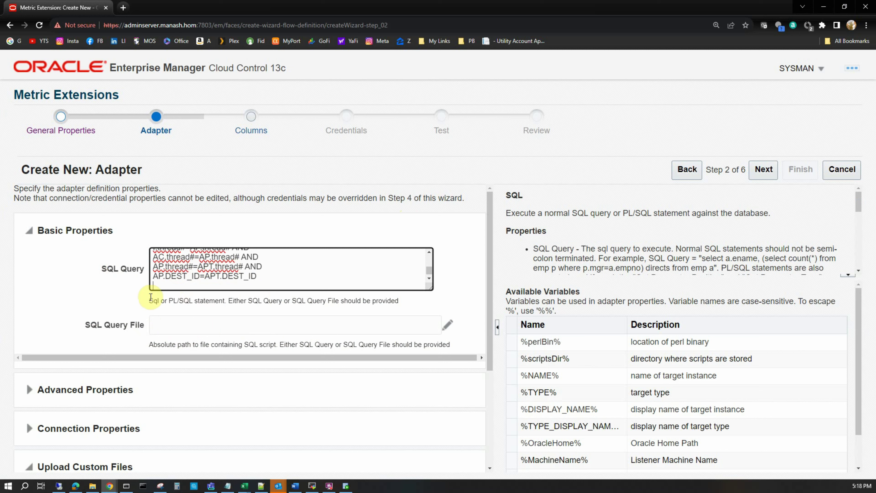
left_click(153, 286)
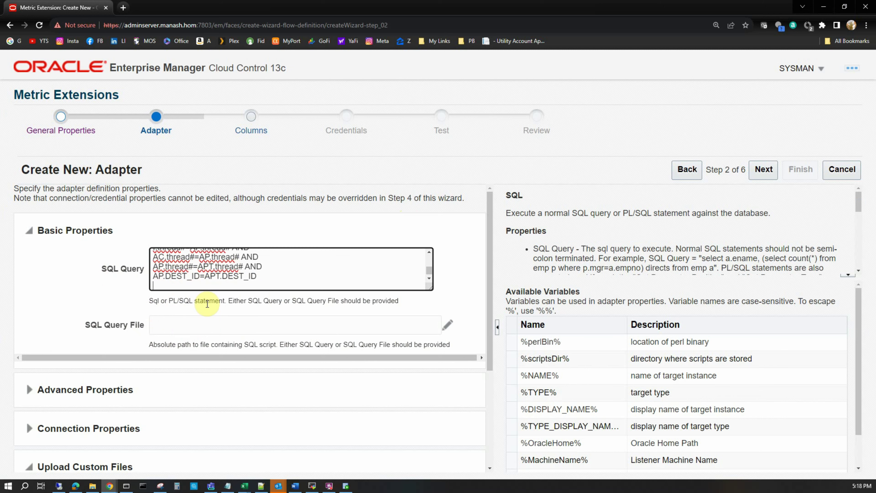
scroll(207, 304, "down", 3)
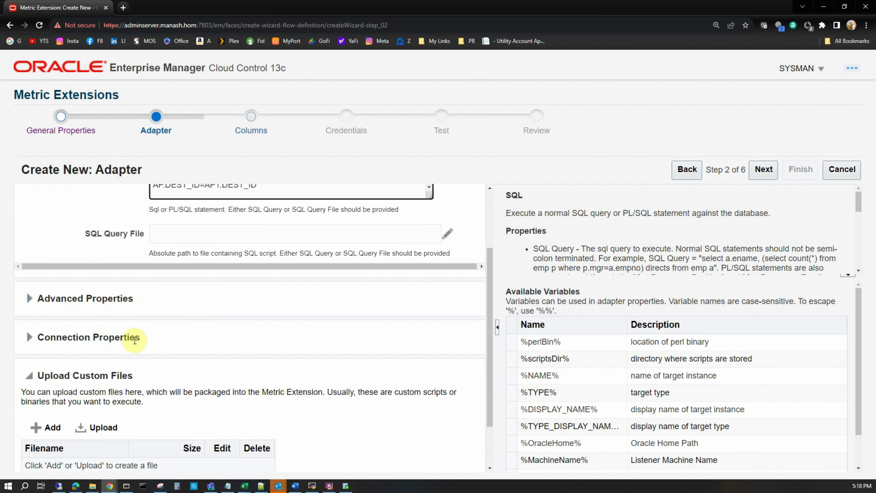
scroll(189, 364, "down", 1)
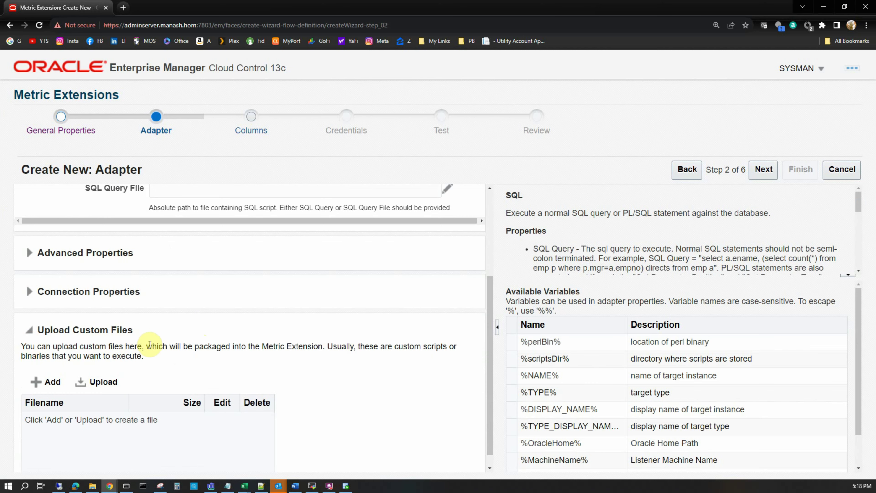
scroll(149, 344, "up", 5)
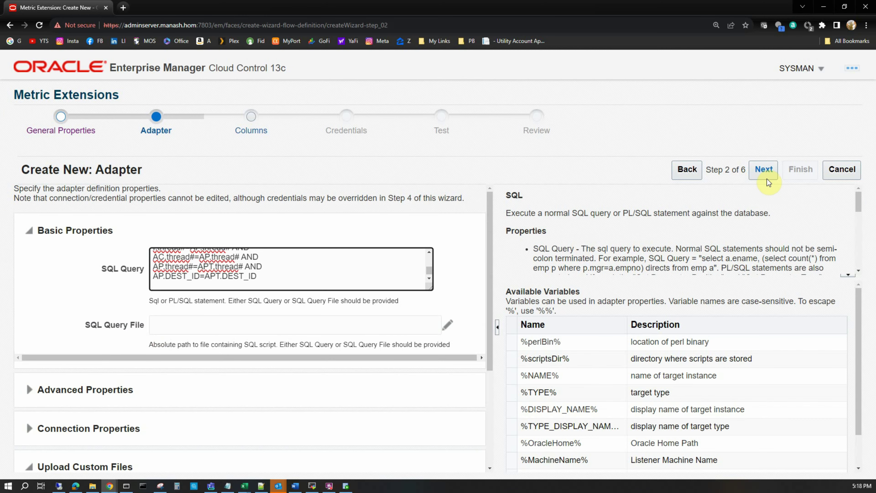
left_click(765, 170)
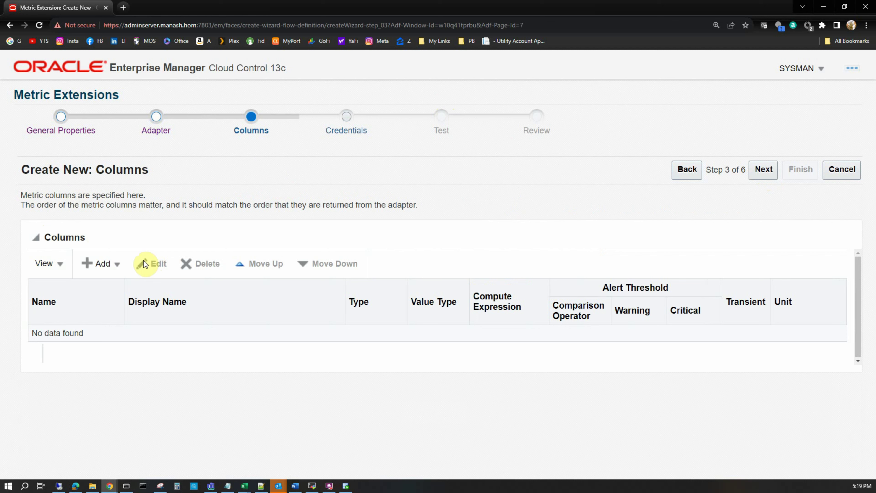
Add a new metric column with name and display name LOG_GAP
left_click(114, 269)
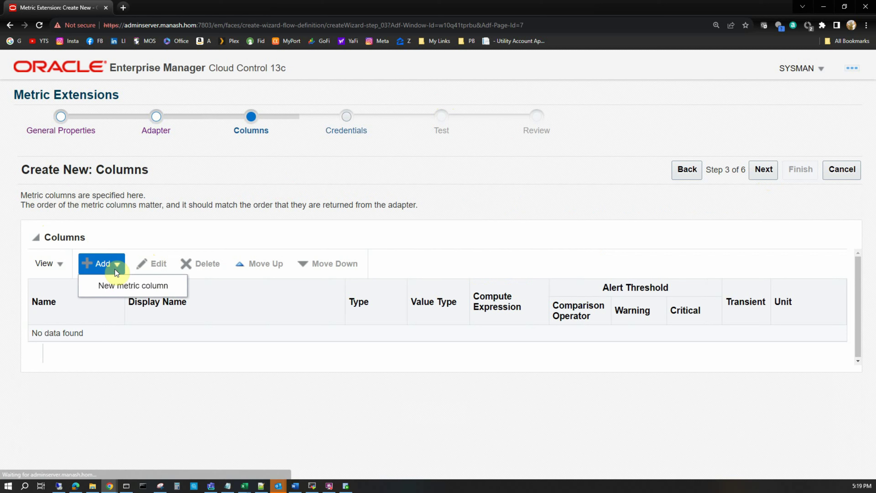
left_click(107, 289)
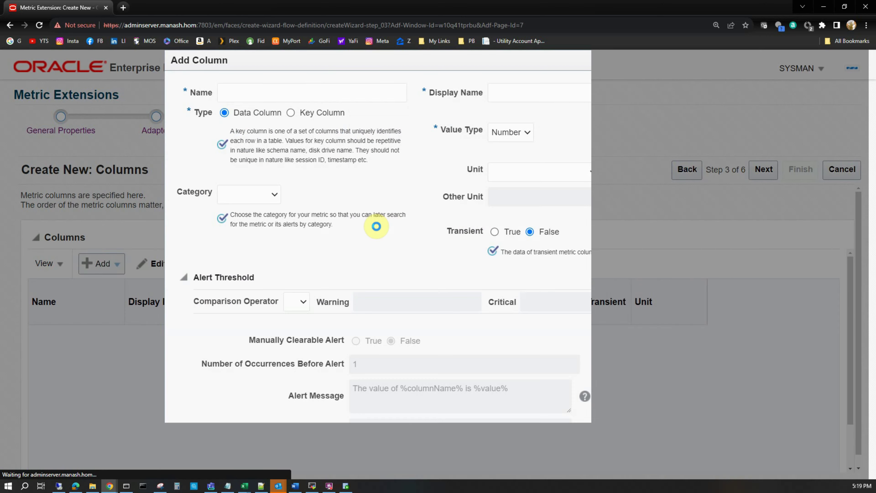
left_click(244, 92)
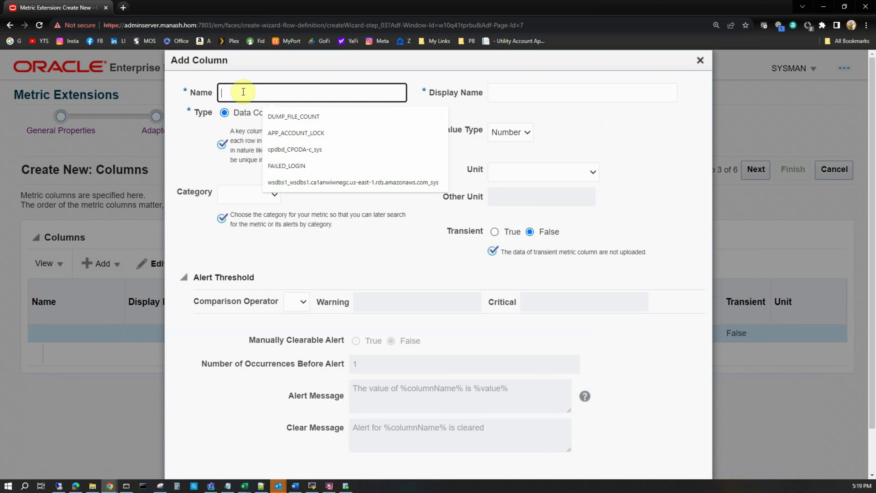
type("LOG")
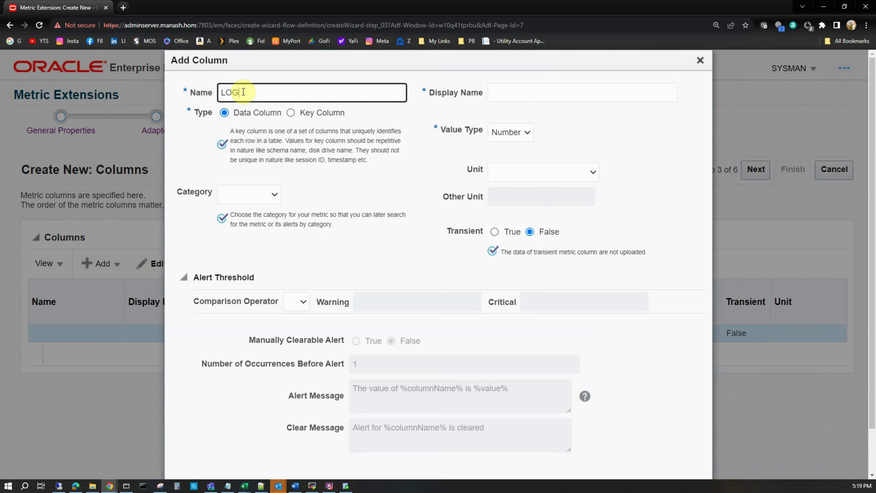
type("_GAP")
double_click(243, 92)
left_click(519, 92)
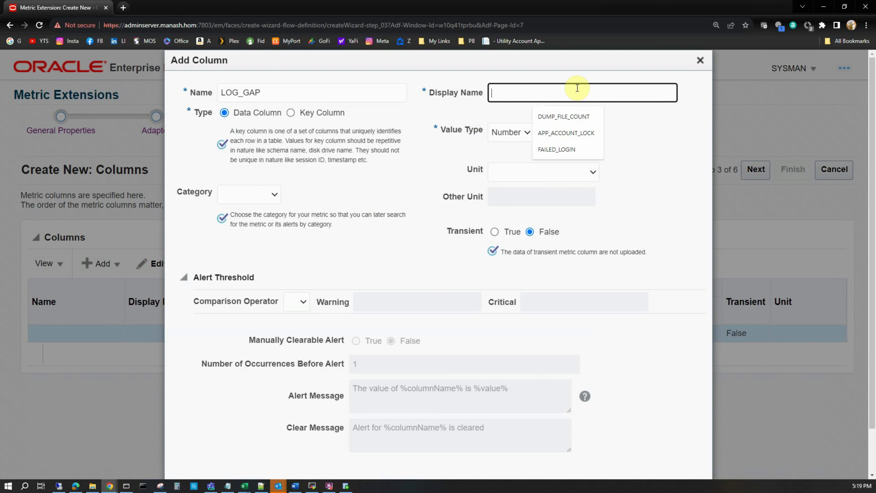
key("ctrl+v")
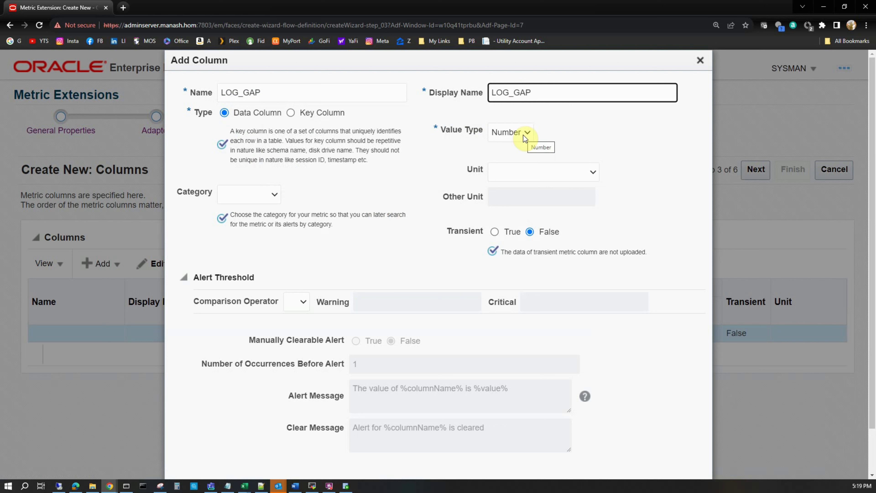
Leave the unit unset and file LOG_GAP under the Availability category
left_click(573, 173)
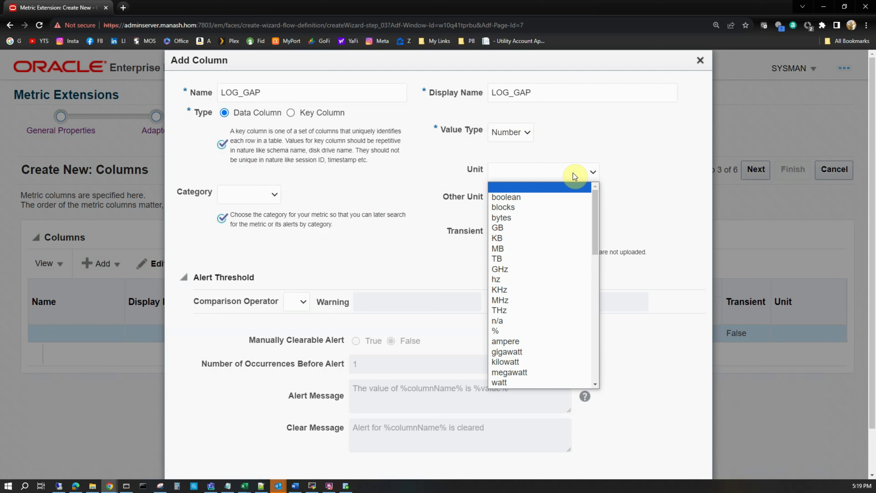
left_click(648, 153)
left_click(274, 194)
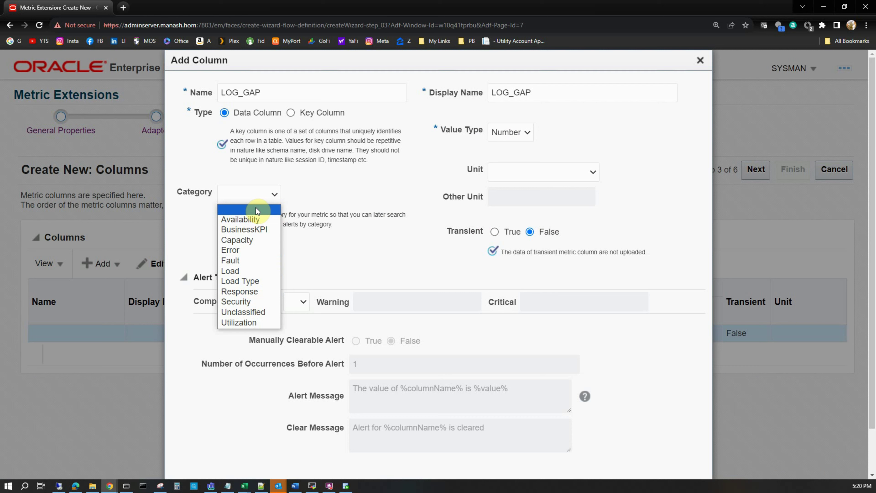
left_click(241, 220)
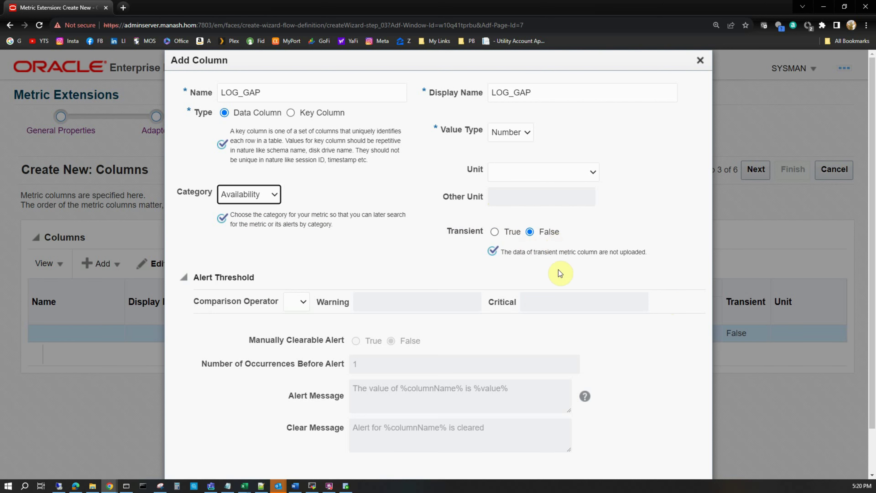
scroll(581, 342, "down", 3)
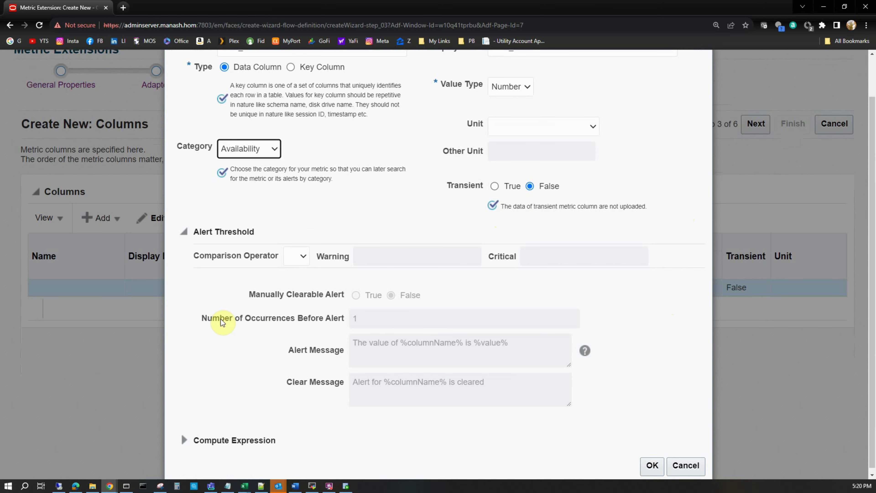
scroll(207, 290, "down", 1)
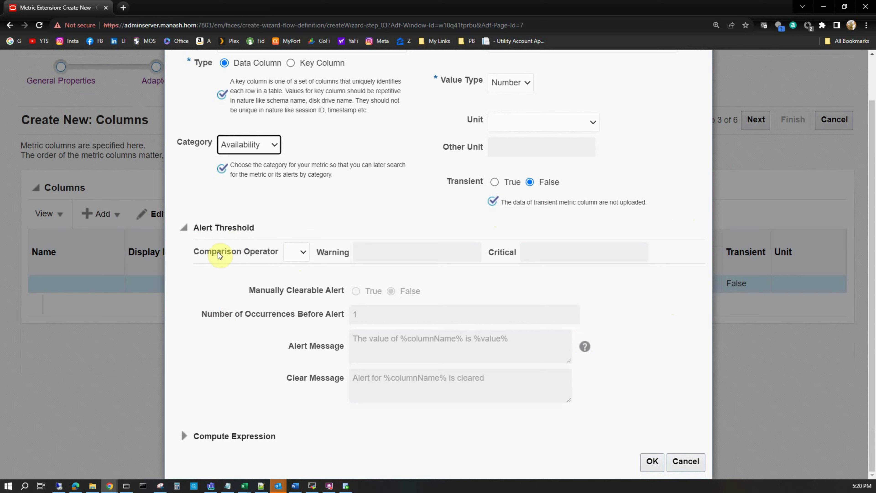
Set the comparison operator to >= with warning threshold 5 and critical threshold 10
left_click(302, 254)
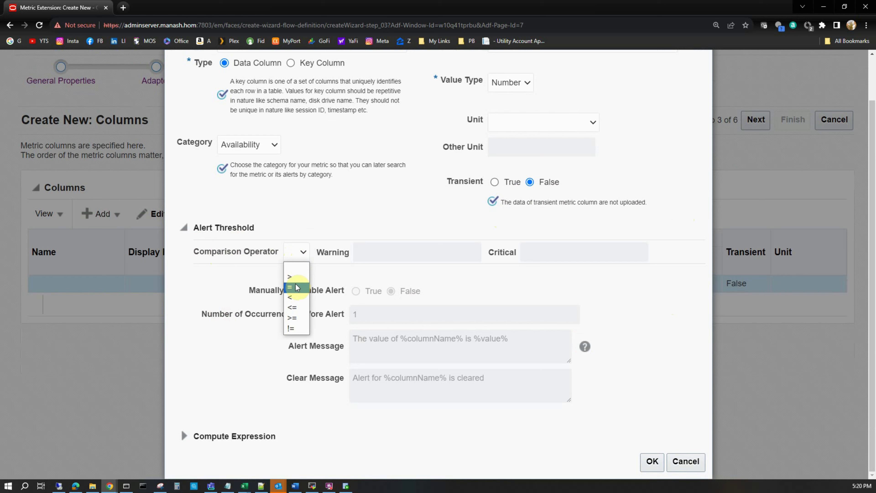
left_click(298, 318)
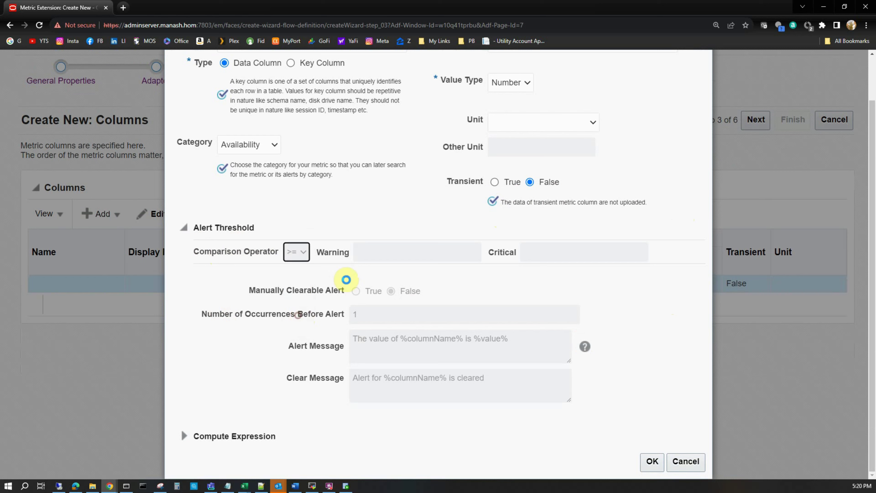
left_click(380, 253)
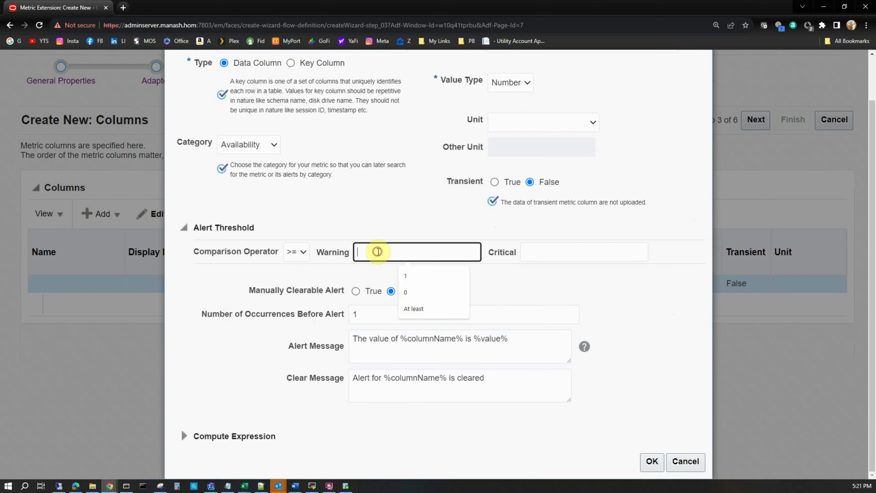
type("5")
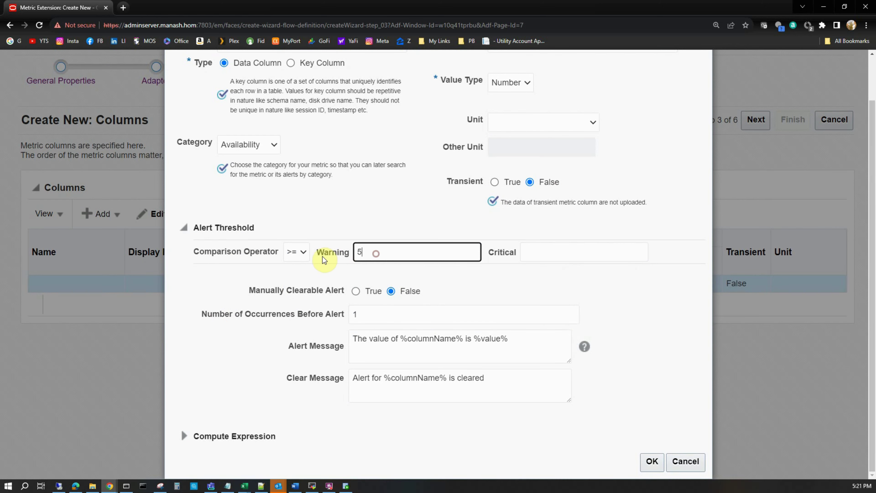
left_click(545, 256)
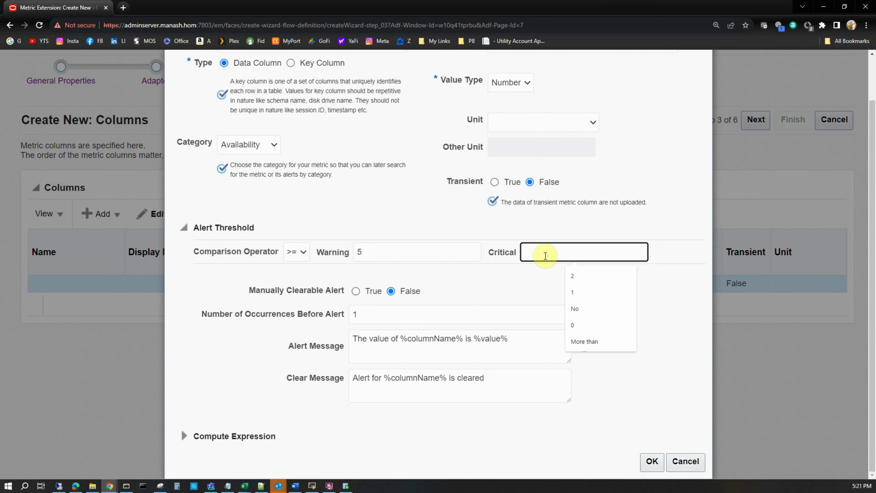
type("10")
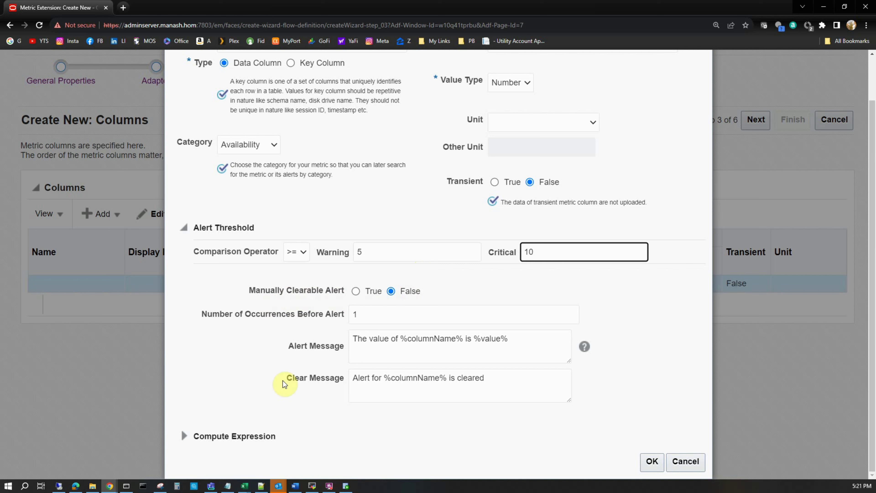
Keep occurrences at 1 and review the alert message's LOG_GAP and value placeholders
left_click(386, 314)
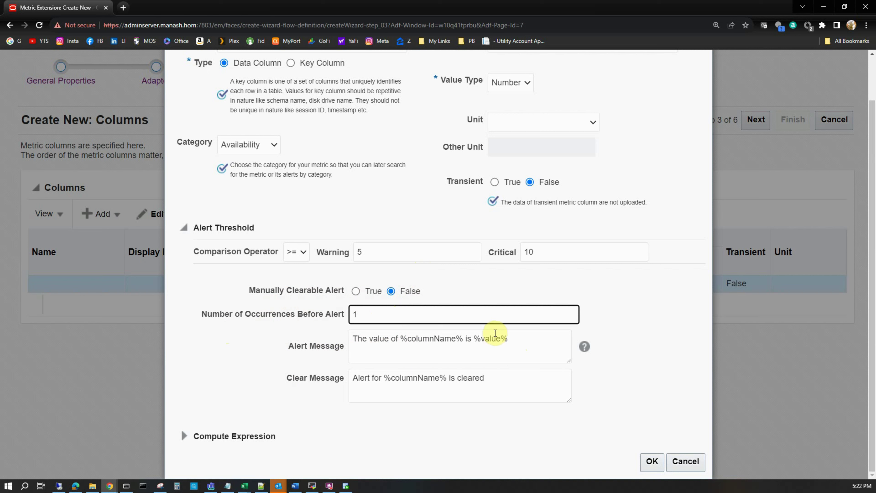
left_click(401, 339)
left_click_drag(424, 339, 462, 338)
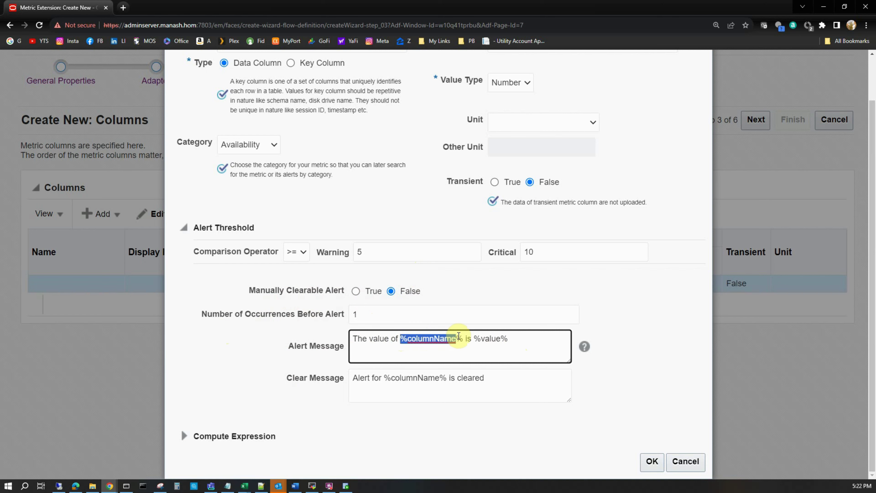
scroll(495, 283, "up", 2)
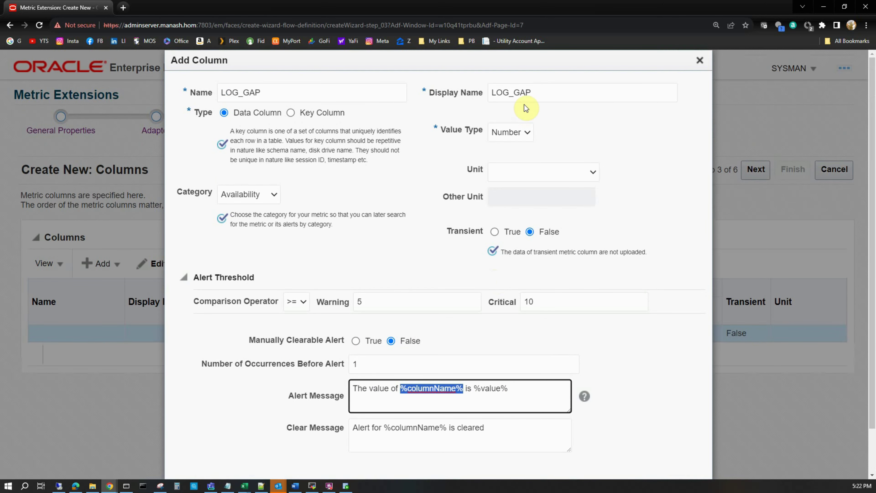
left_click_drag(552, 91, 485, 93)
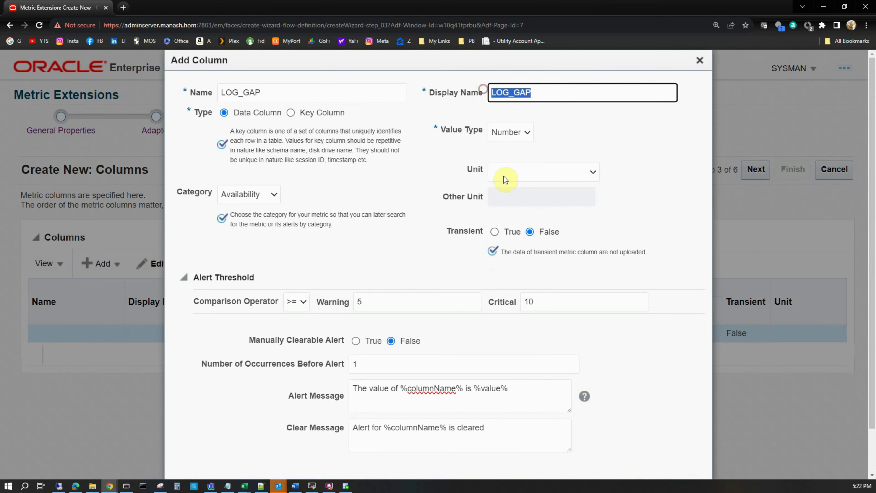
scroll(498, 207, "down", 1)
left_click_drag(474, 339, 507, 339)
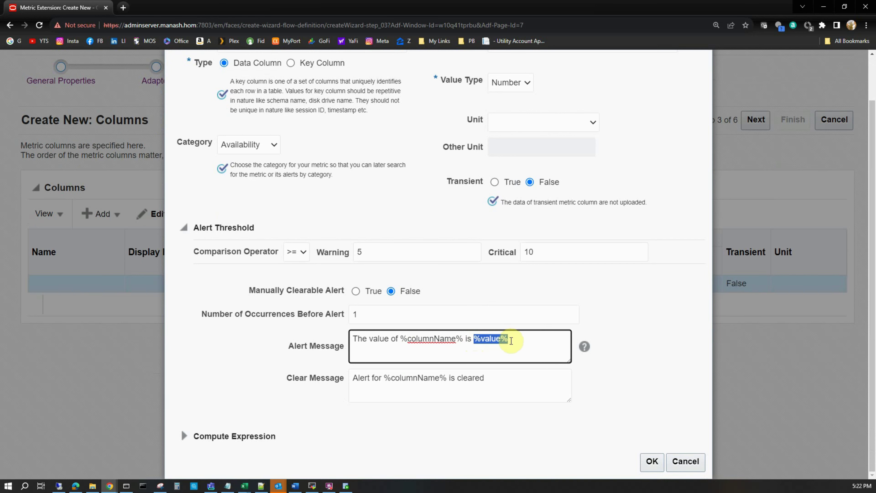
left_click(389, 355)
left_click_drag(519, 338, 322, 334)
left_click(394, 350)
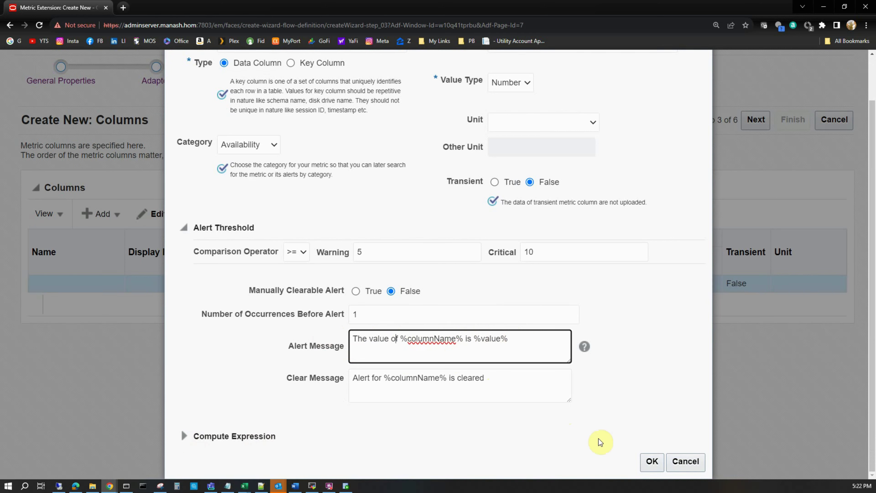
Confirm the LOG_GAP column and move on, keeping Use Default Monitoring Credentials
left_click(649, 465)
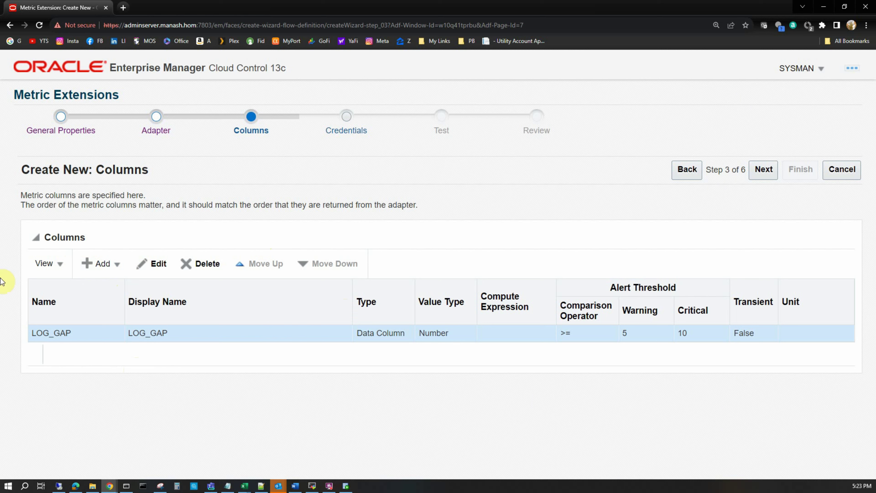
left_click(765, 170)
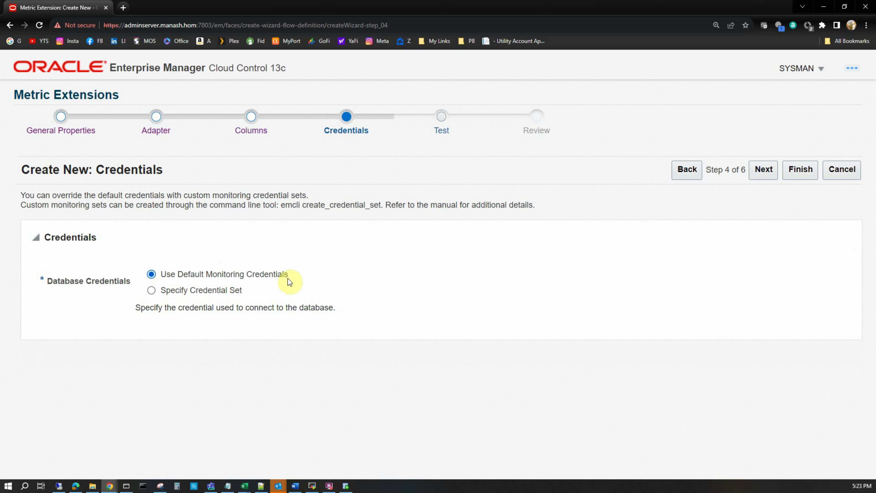
Run the extension test on testdg1.manash.hom and check that it returns LOG_GAP 5
left_click(765, 173)
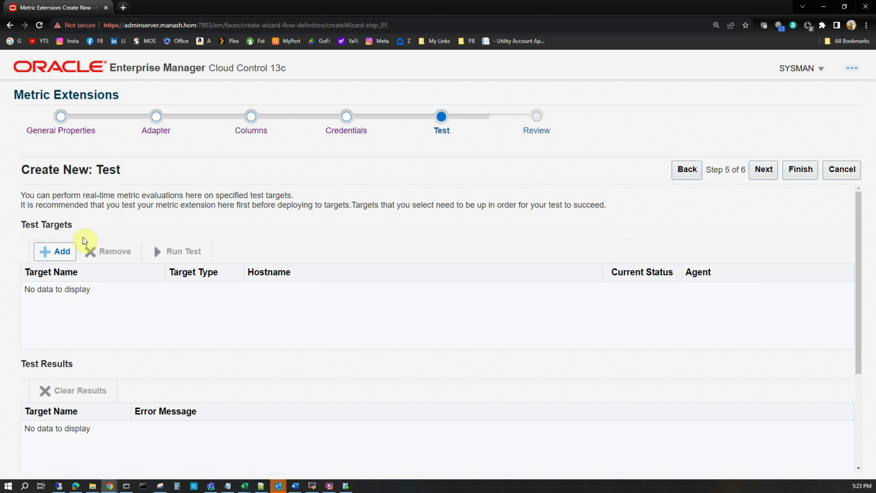
left_click(62, 254)
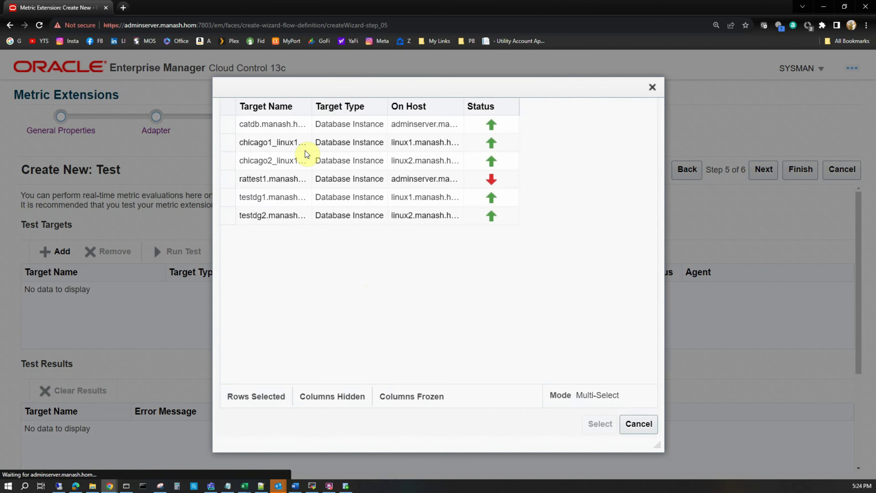
left_click_drag(655, 309, 656, 337)
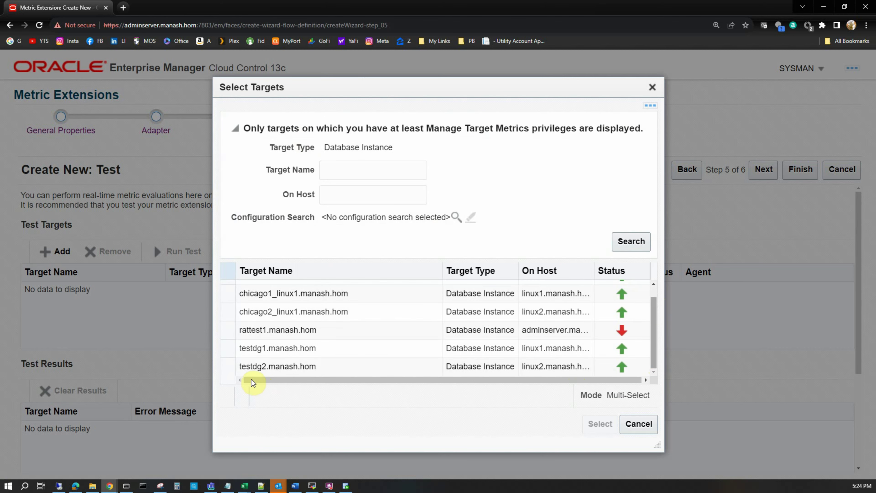
left_click(229, 349)
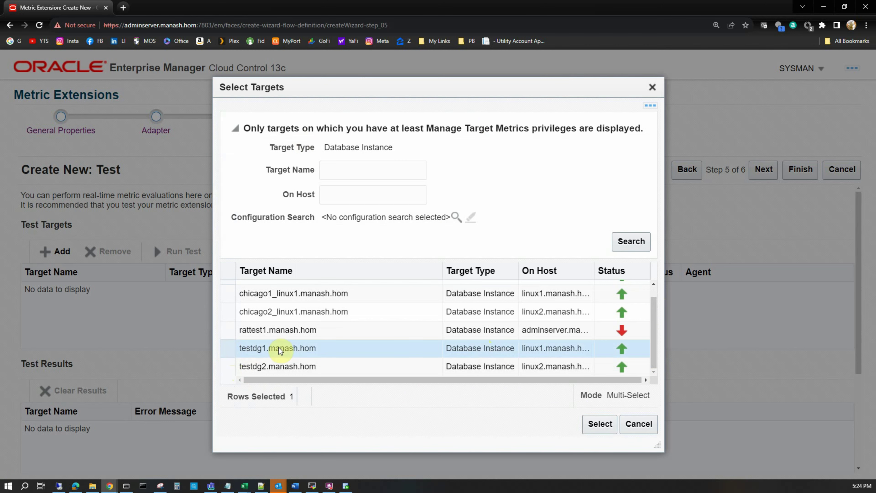
left_click(596, 422)
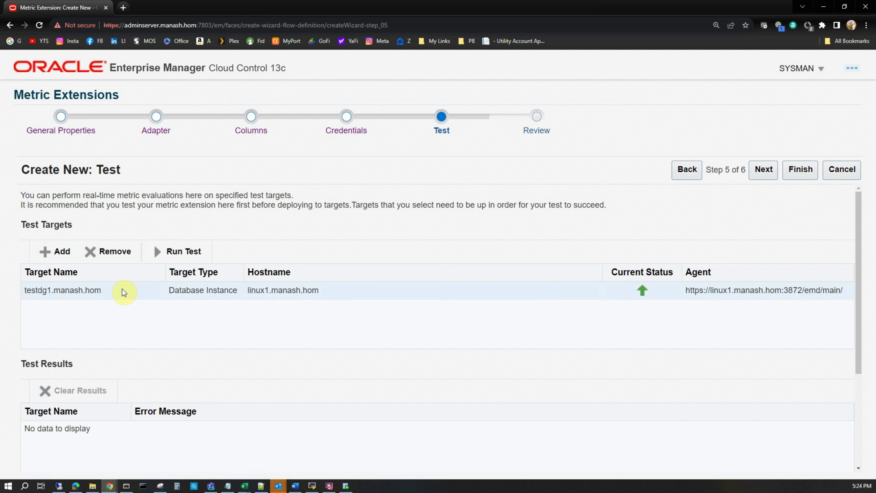
left_click(182, 251)
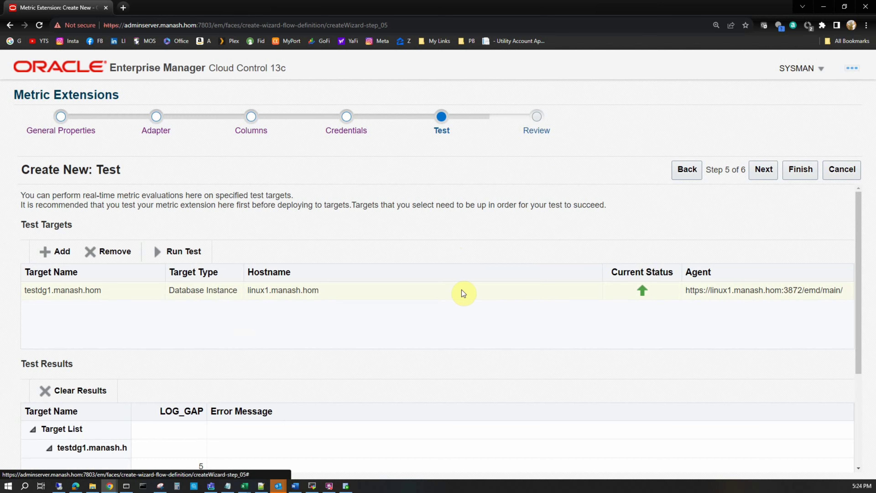
scroll(461, 290, "down", 4)
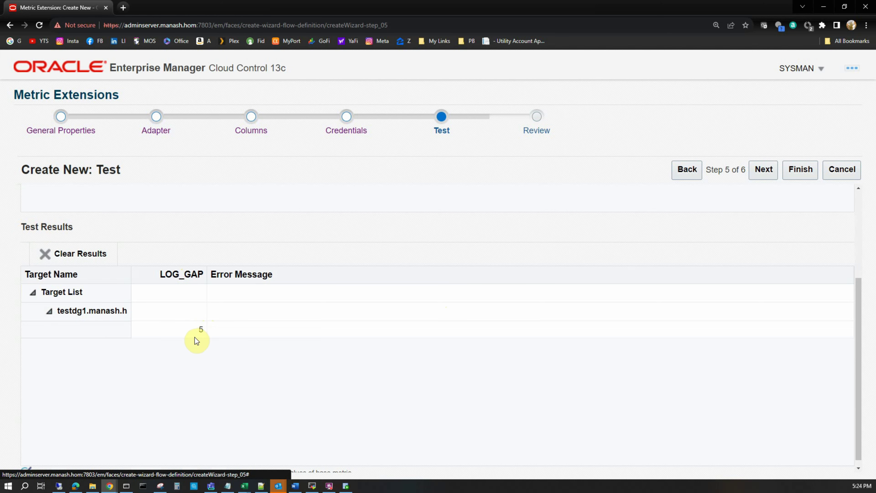
scroll(310, 370, "up", 1)
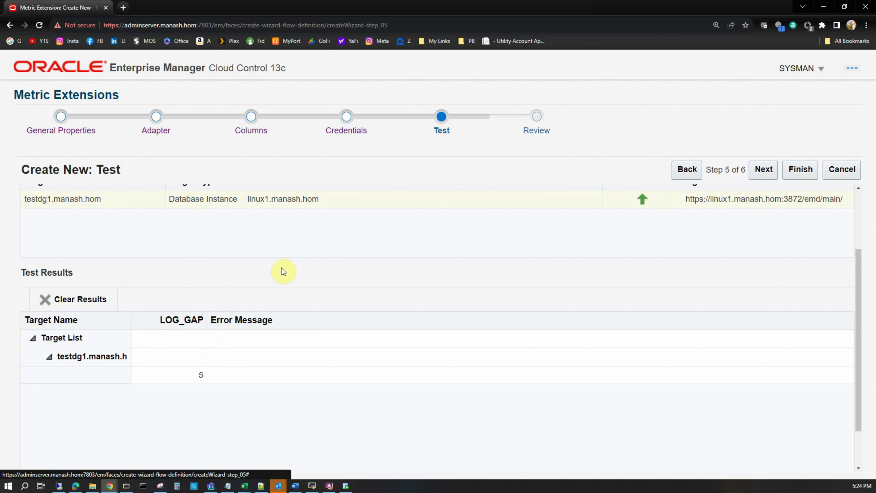
scroll(104, 297, "up", 3)
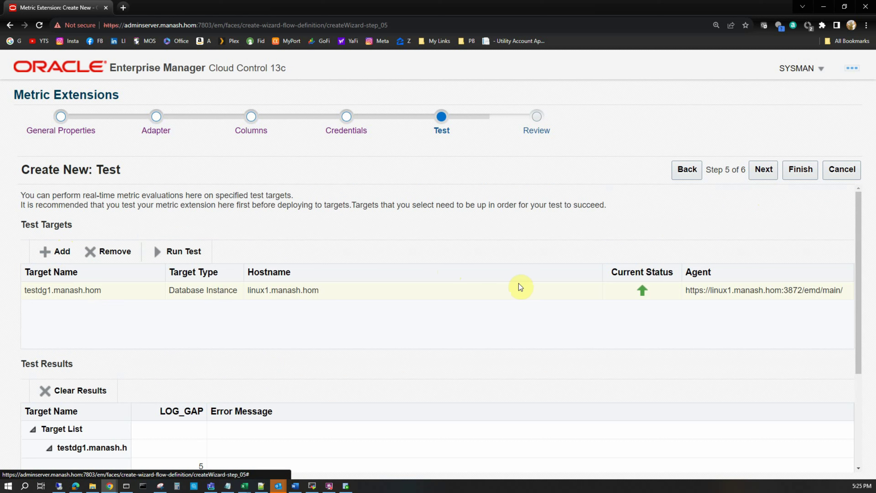
Review the extension's settings and create the DETECT_LOG_GAP metric extension
left_click(767, 172)
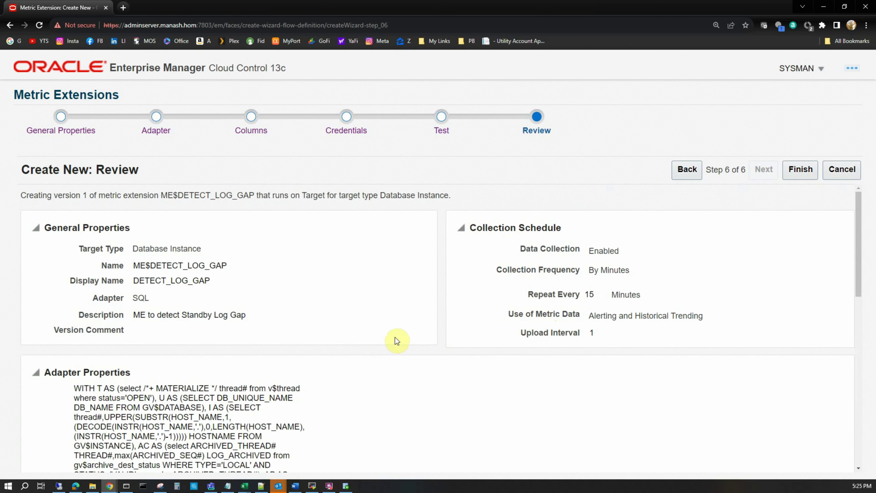
scroll(473, 314, "down", 15)
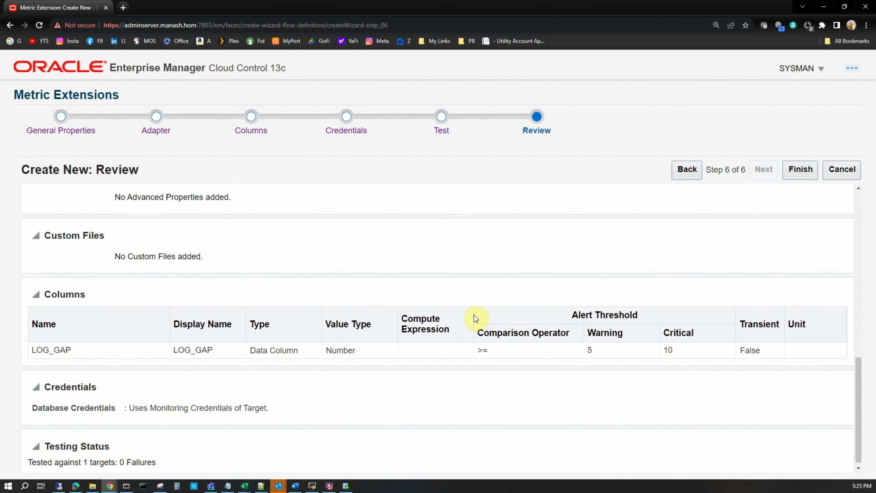
scroll(476, 321, "up", 15)
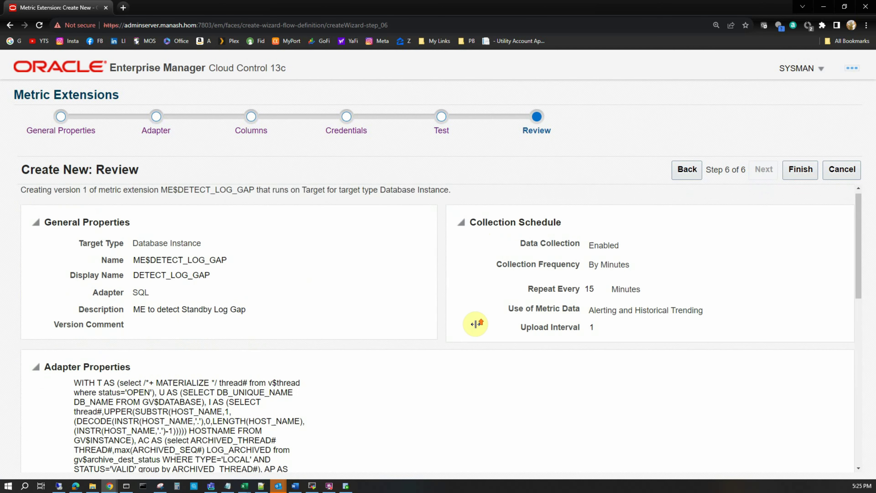
left_click(805, 171)
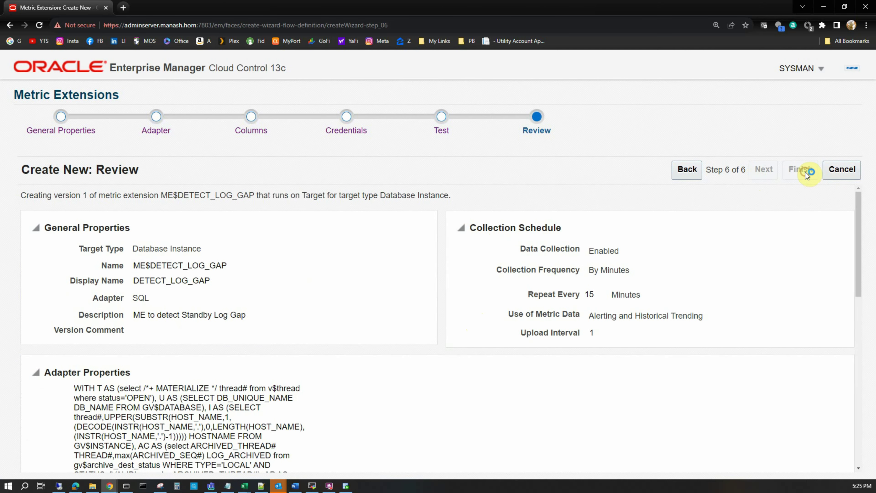
Find ME$DETECT_LOG_GAP in the library as version 1, Editable, and select it
scroll(209, 378, "down", 3)
scroll(209, 378, "down", 2)
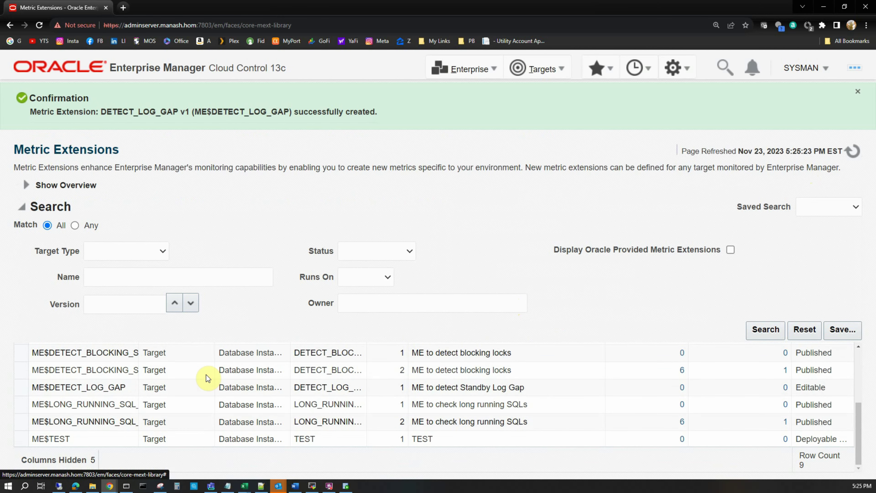
scroll(138, 361, "up", 5)
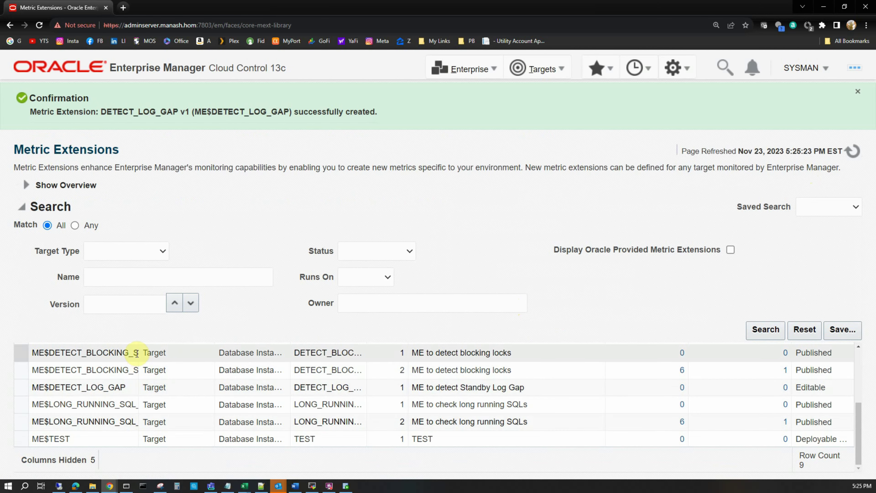
left_click_drag(139, 371, 207, 372)
scroll(180, 400, "down", 3)
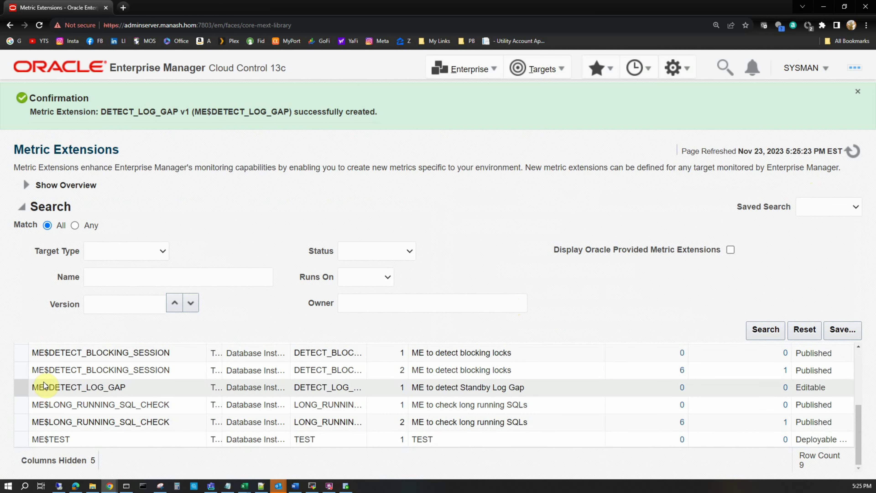
left_click(43, 391)
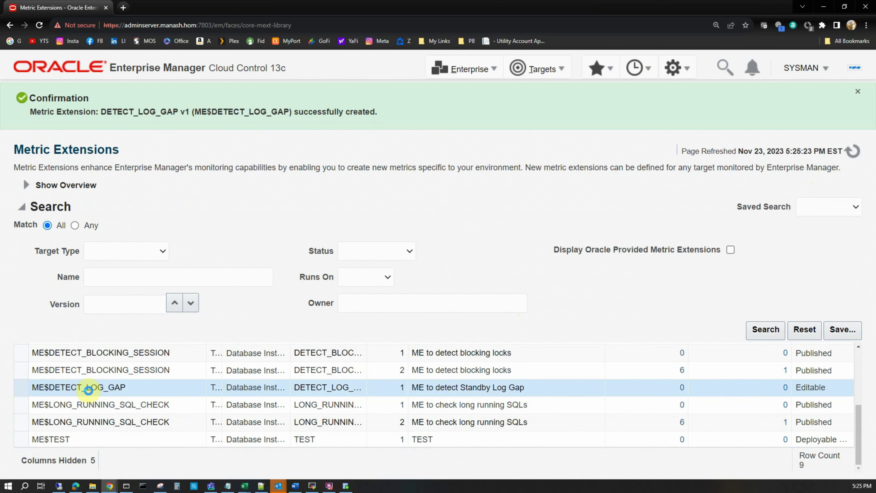
scroll(378, 364, "up", 5)
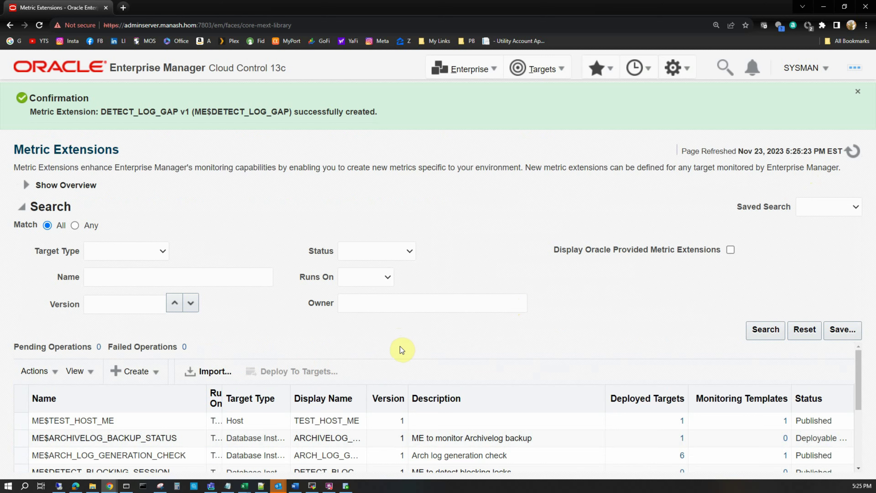
scroll(402, 356, "down", 3)
scroll(401, 362, "up", 3)
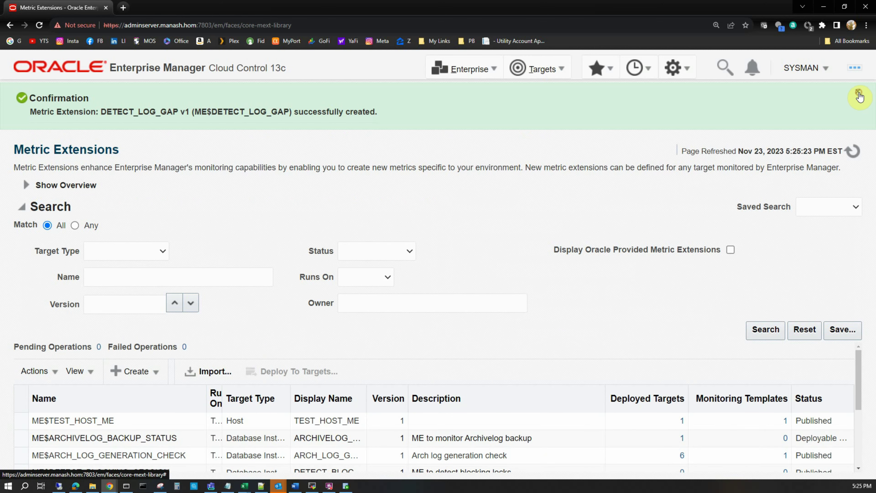
left_click(858, 92)
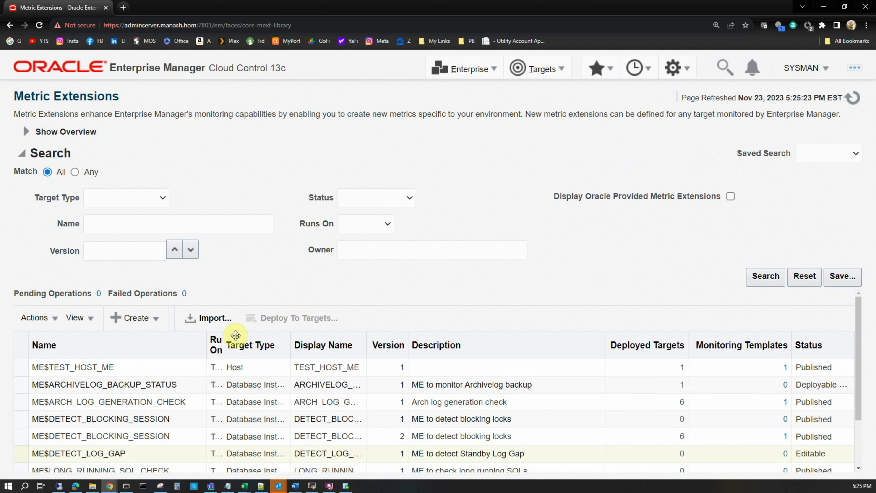
left_click(17, 456)
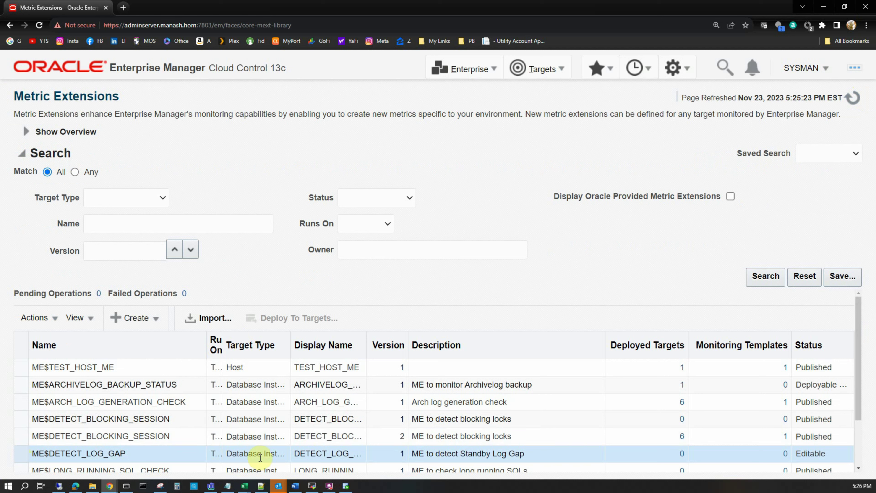
Use Actions > Save As Deployable Draft on ME$DETECT_LOG_GAP and dismiss the confirmation
left_click(52, 320)
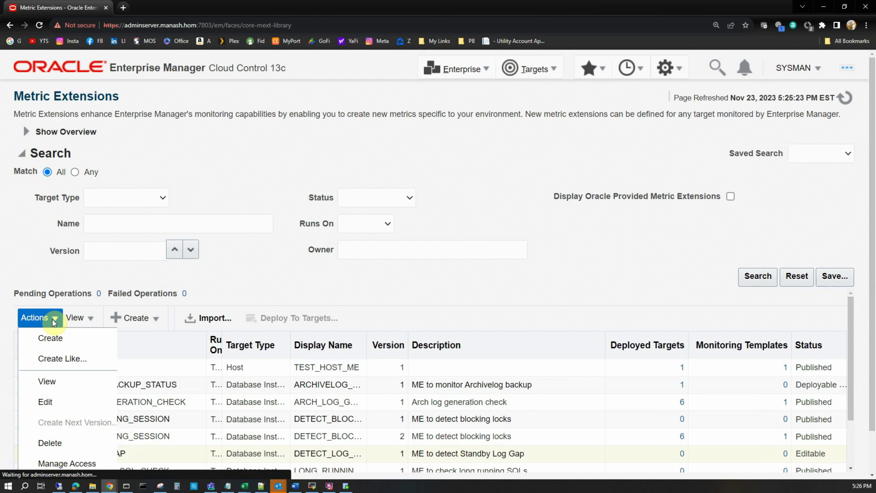
scroll(55, 344, "down", 4)
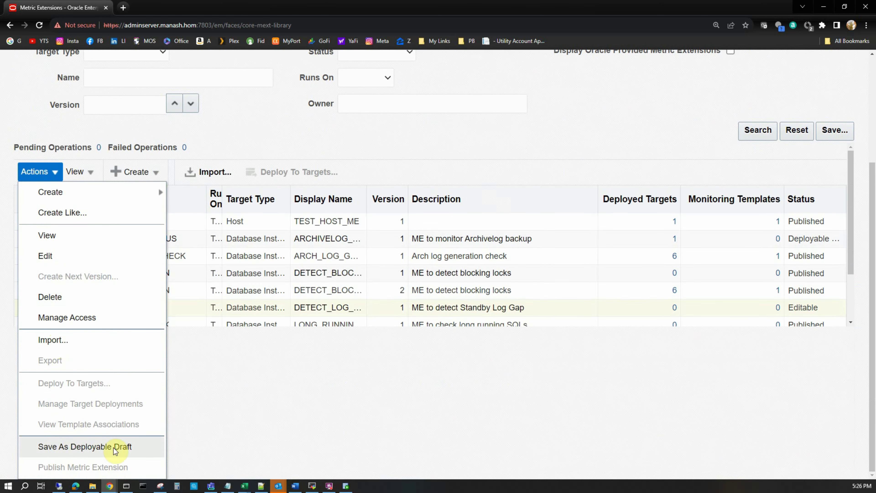
left_click(100, 448)
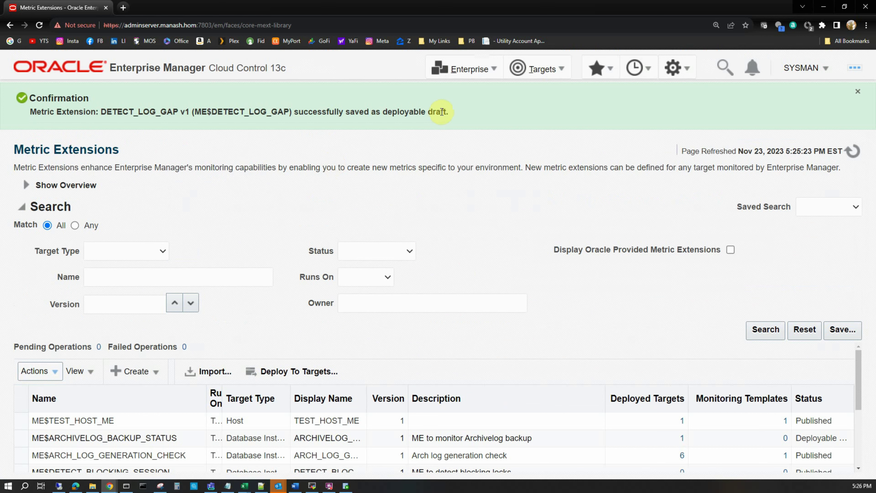
double_click(184, 112)
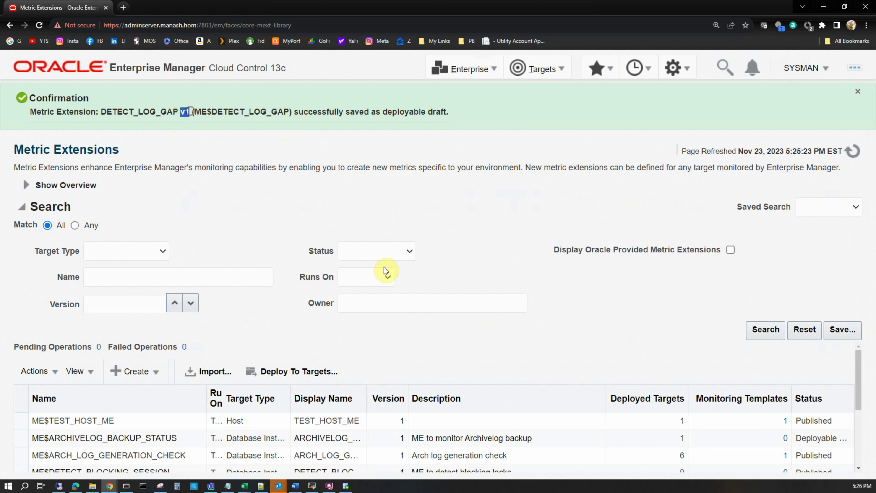
left_click(181, 112)
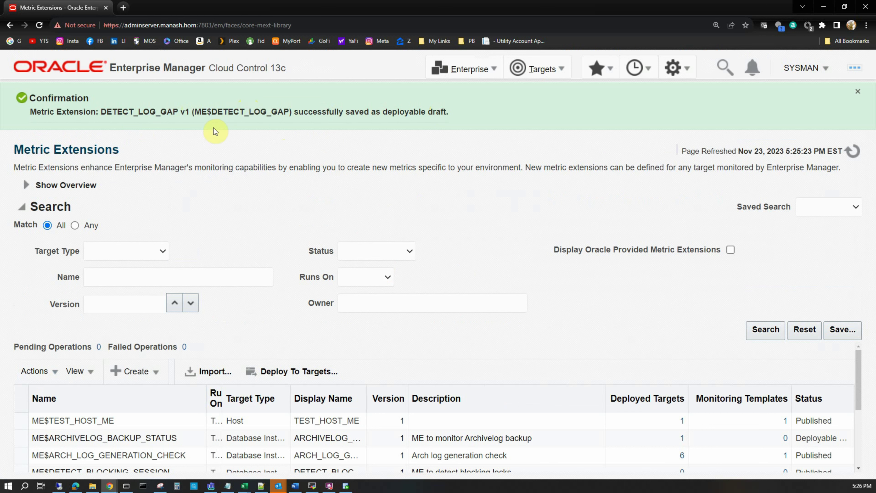
left_click(859, 92)
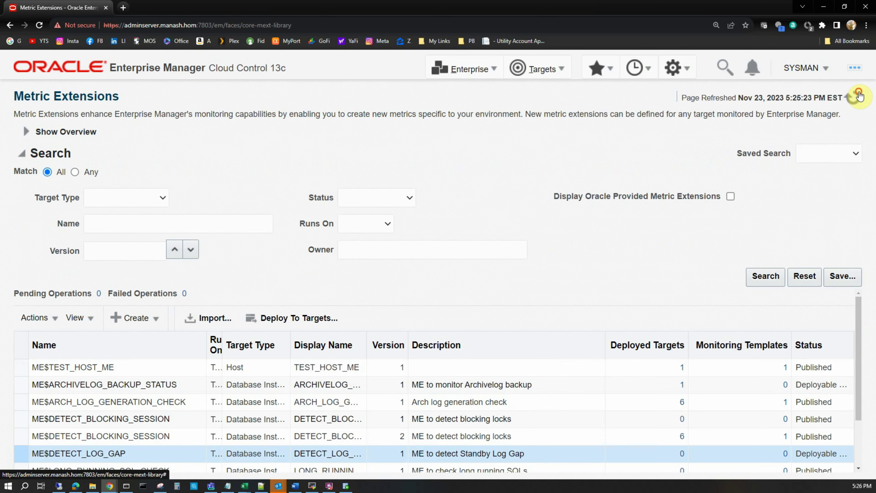
Publish ME$DETECT_LOG_GAP from the Actions menu and dismiss the confirmation banner
left_click(19, 455)
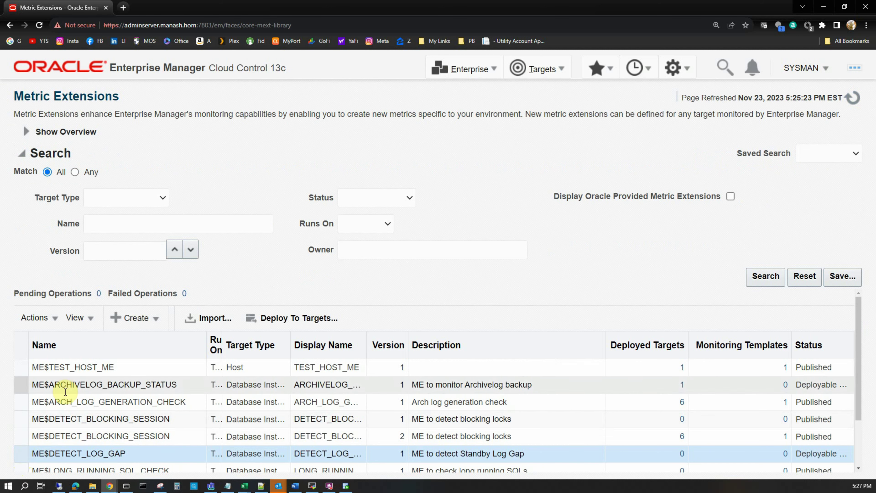
left_click(51, 319)
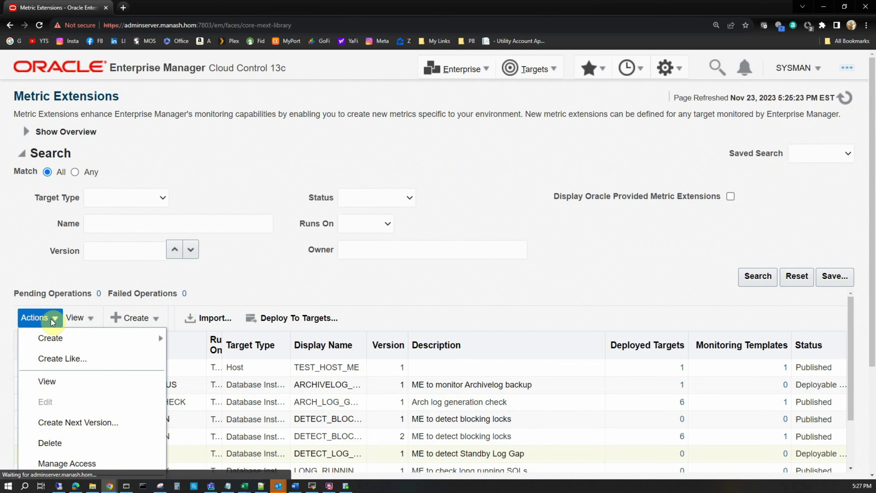
scroll(50, 347, "down", 4)
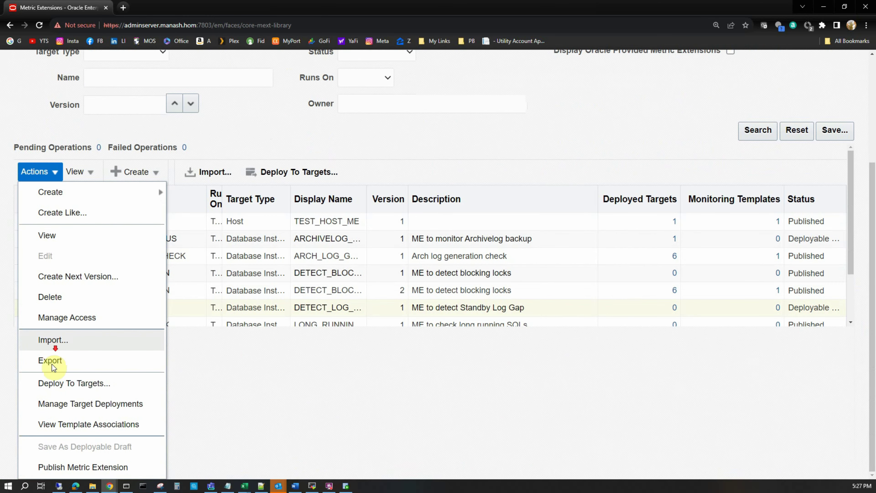
left_click(108, 470)
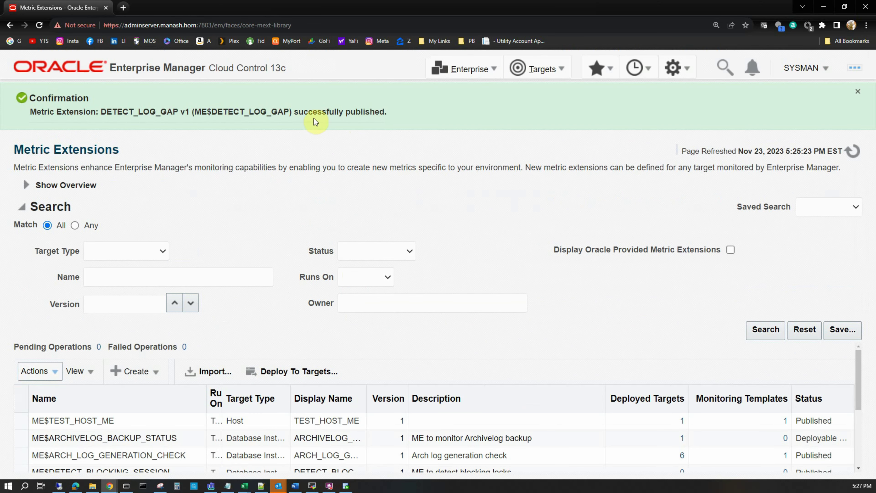
left_click(859, 95)
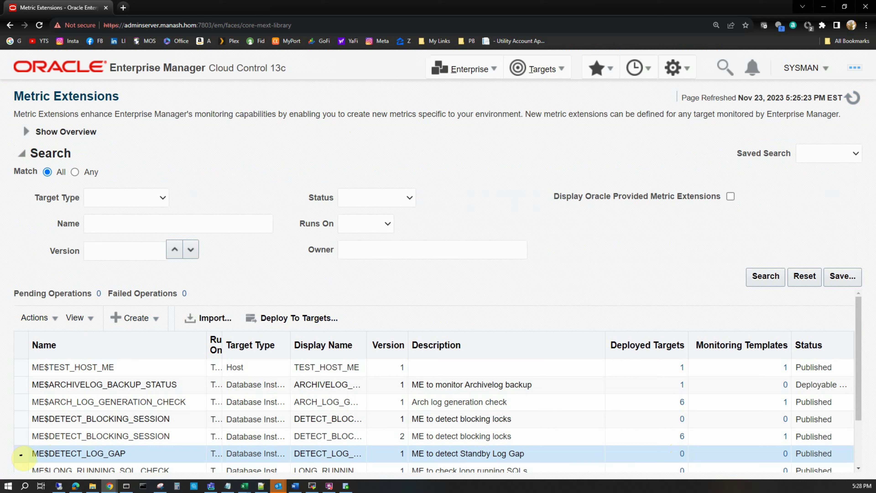
Pick testdg1.manash.hom as the only Deploy To Targets entry, leaving chicago2_linux1 and rattest1 unselected
left_click(54, 320)
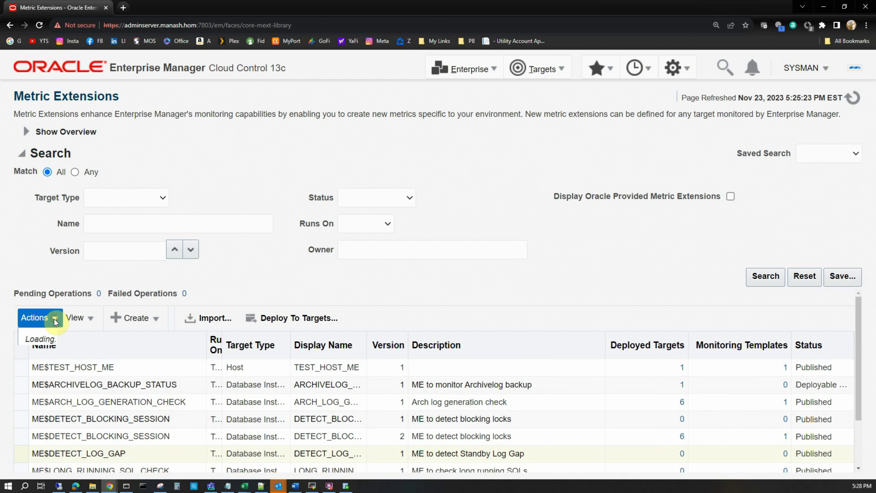
scroll(62, 365, "down", 4)
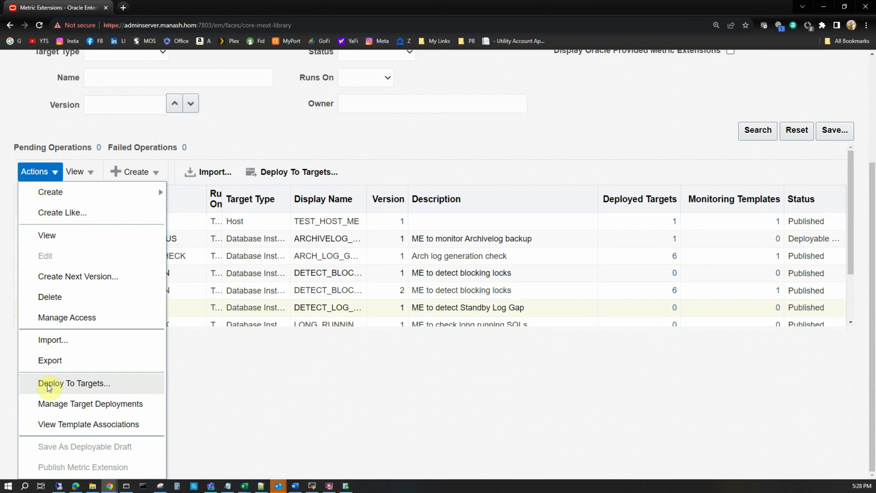
left_click(98, 384)
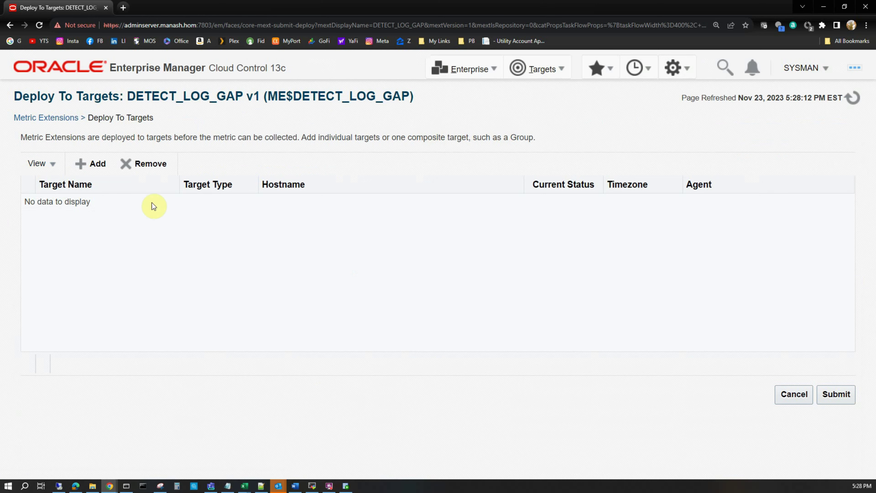
left_click(102, 165)
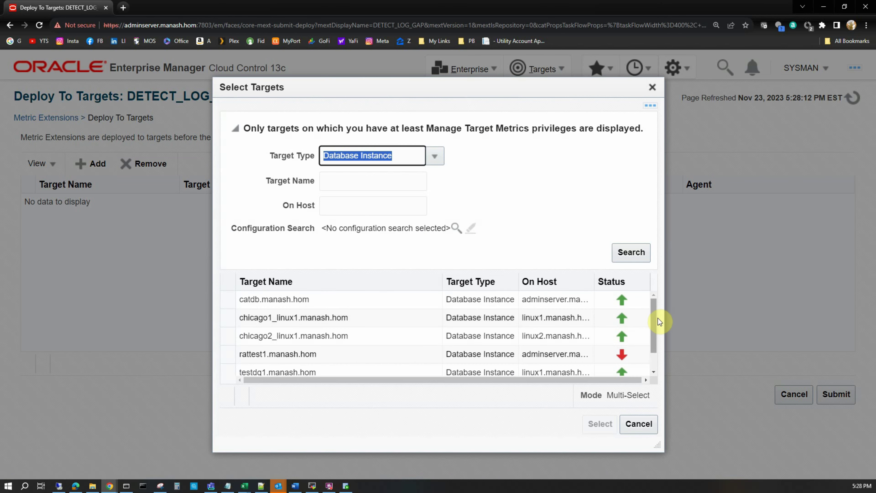
left_click_drag(656, 318, 655, 348)
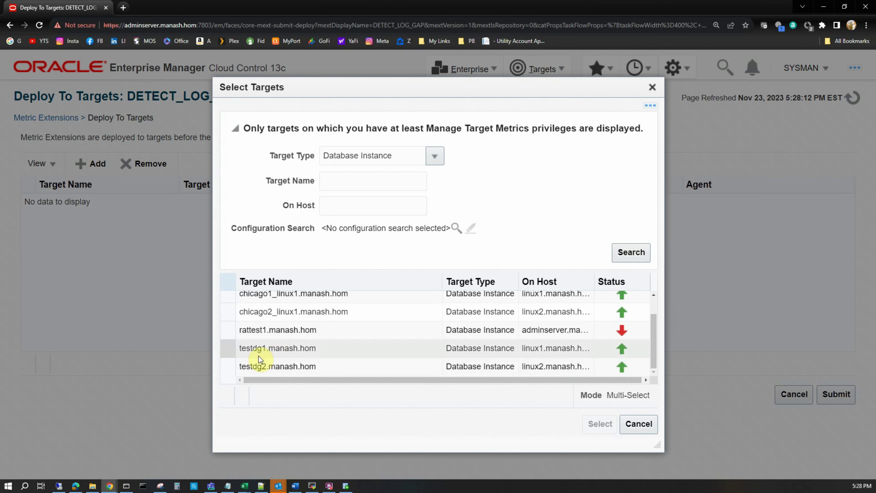
left_click(227, 350)
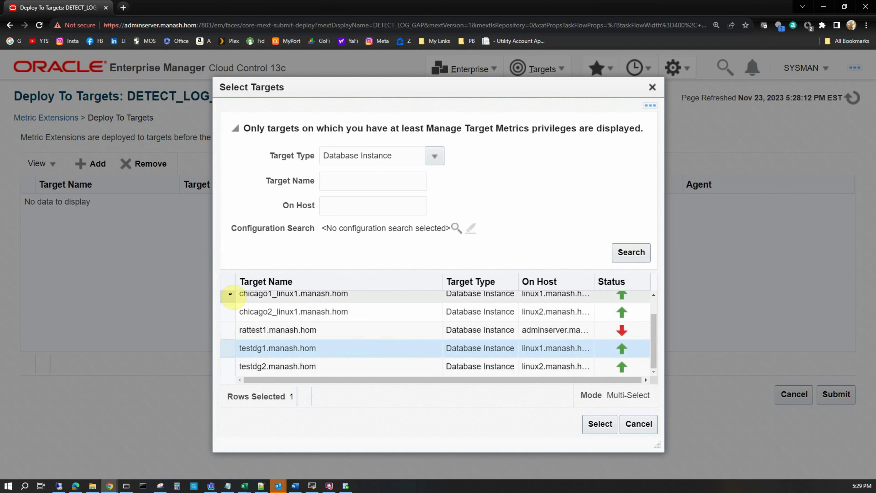
left_click(228, 313, "ctrl")
left_click(228, 330, "ctrl")
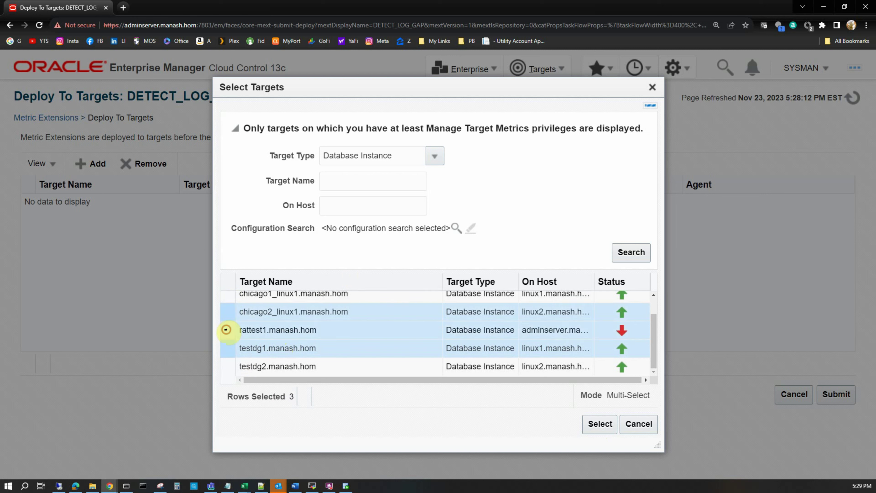
left_click(226, 312, "ctrl")
left_click(228, 330, "ctrl")
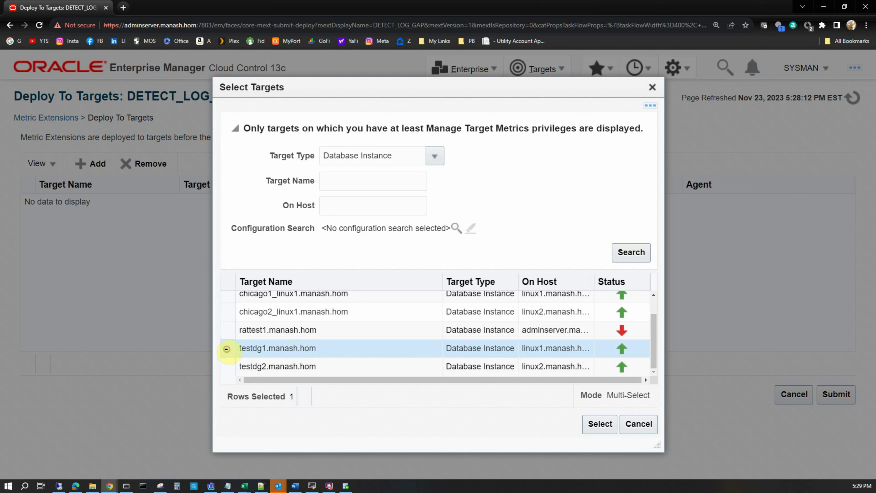
left_click(600, 424)
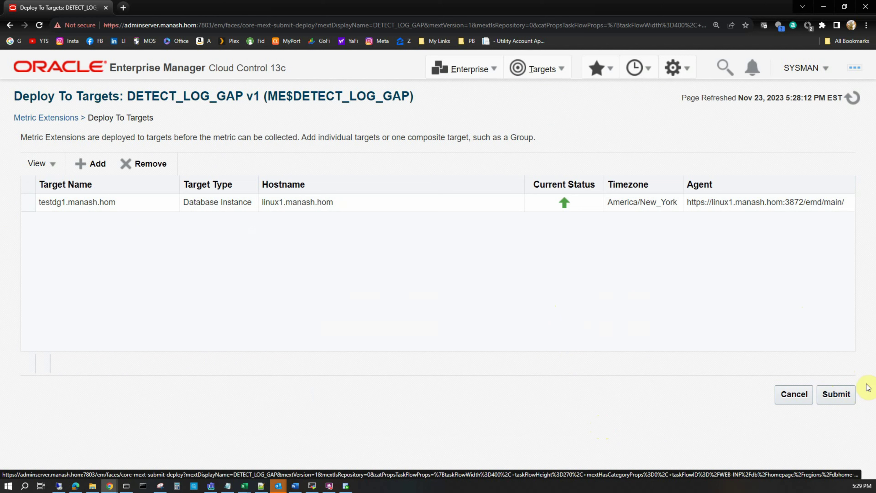
Submit the deployment, refresh pending operations until clear, and return to the Metric Extensions library
left_click(829, 398)
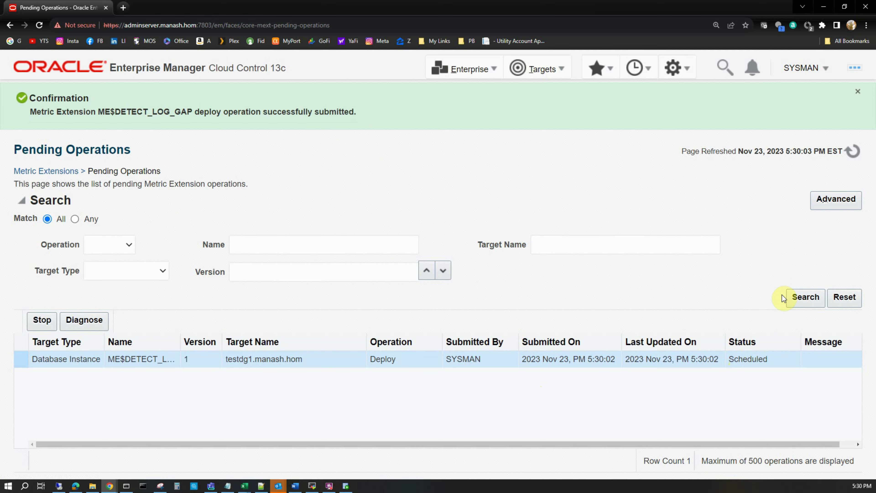
left_click(858, 91)
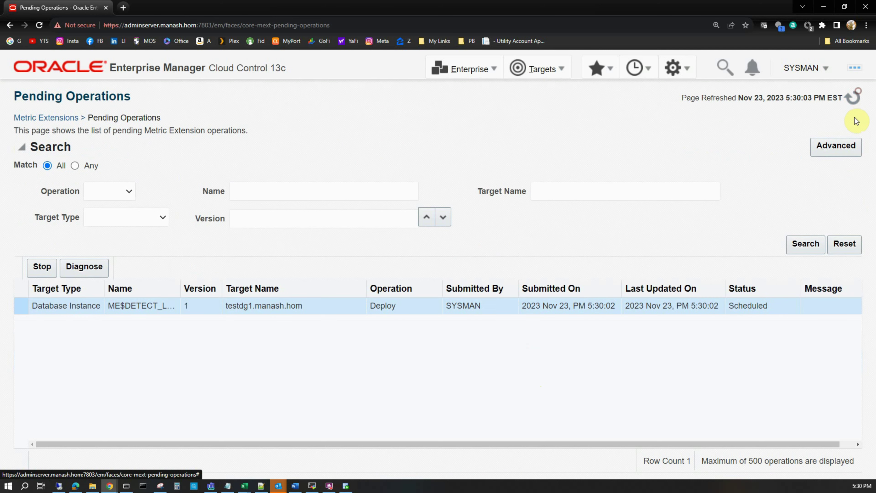
left_click(853, 101)
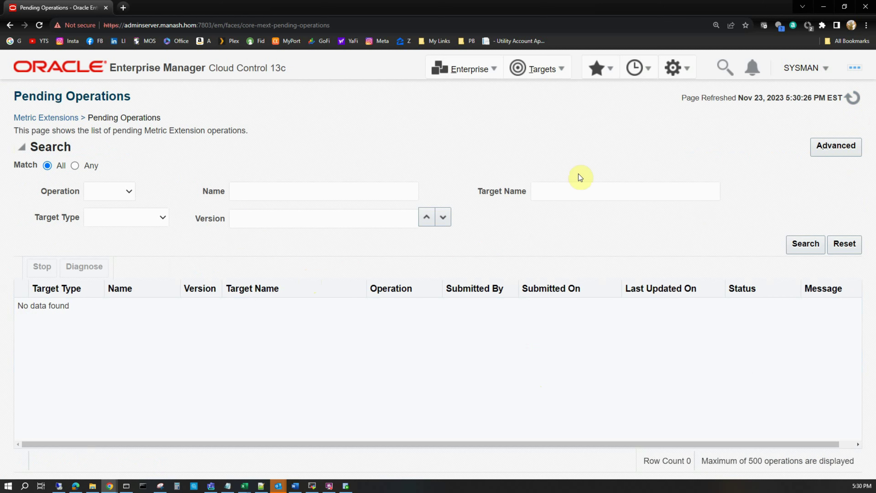
left_click(56, 117)
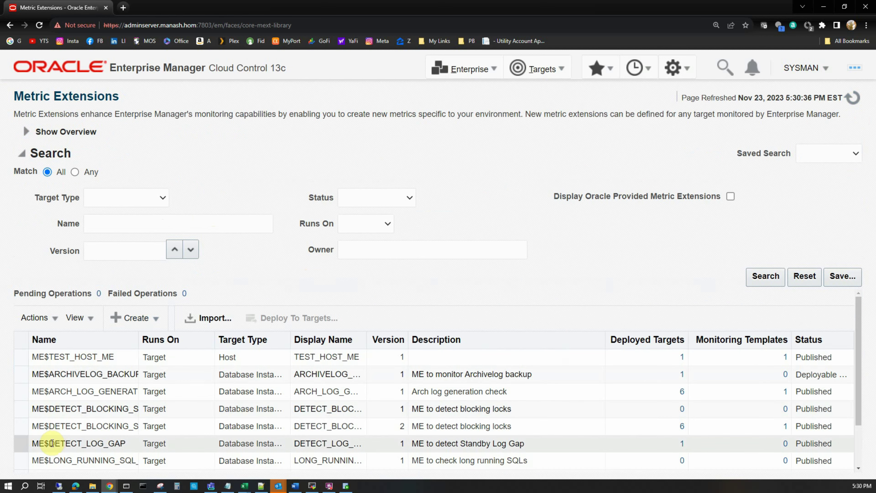
Confirm ME$DETECT_LOG_GAP shows one deployed target, then go to the All Targets page
left_click(22, 444)
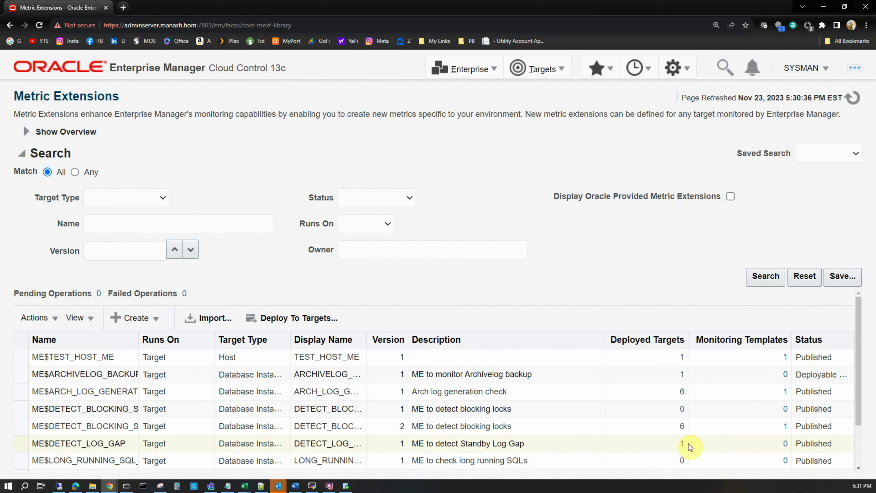
left_click(539, 70)
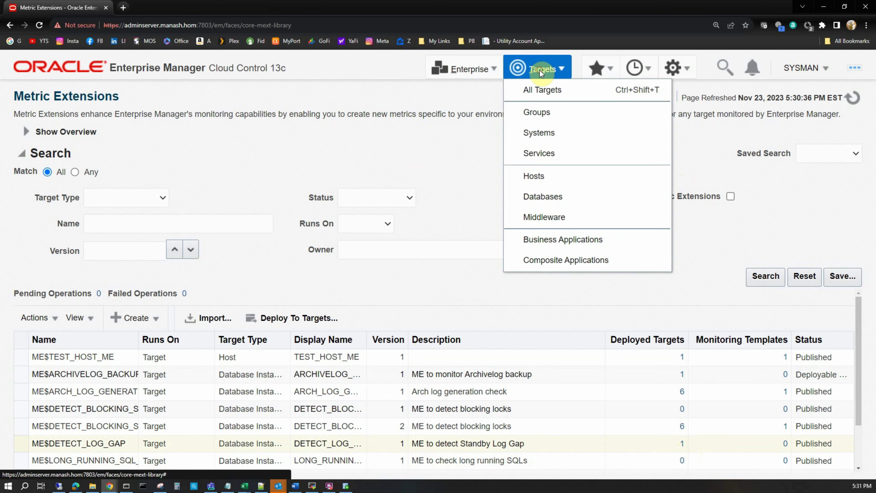
left_click(552, 91)
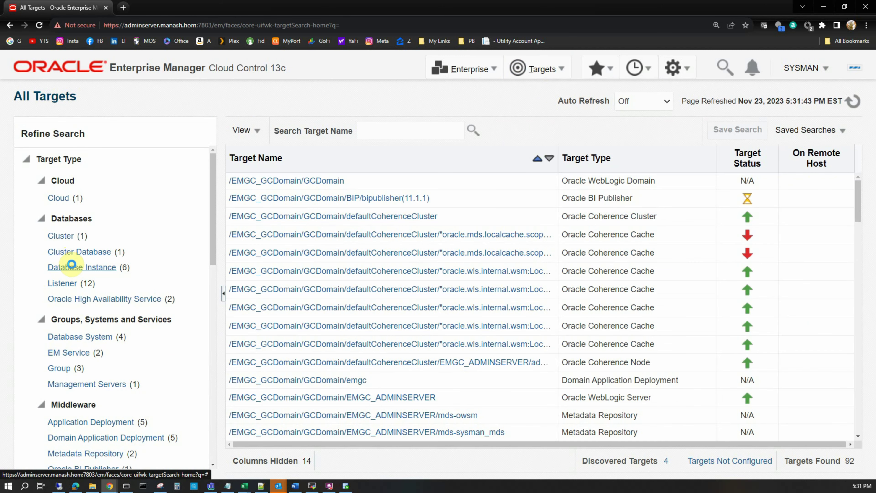
Filter targets to database instances and open Incident Manager for testdg1.manash.hom
left_click(71, 266)
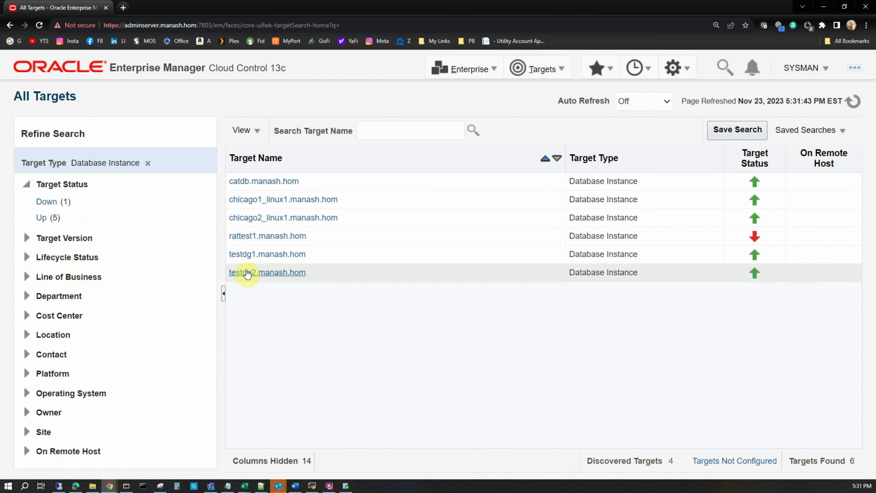
right_click(245, 259)
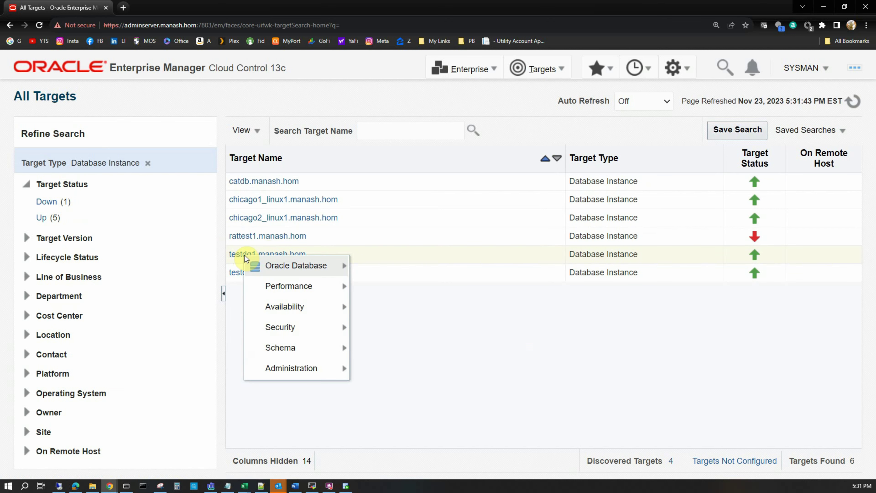
right_click(262, 254)
mouse_move(305, 264)
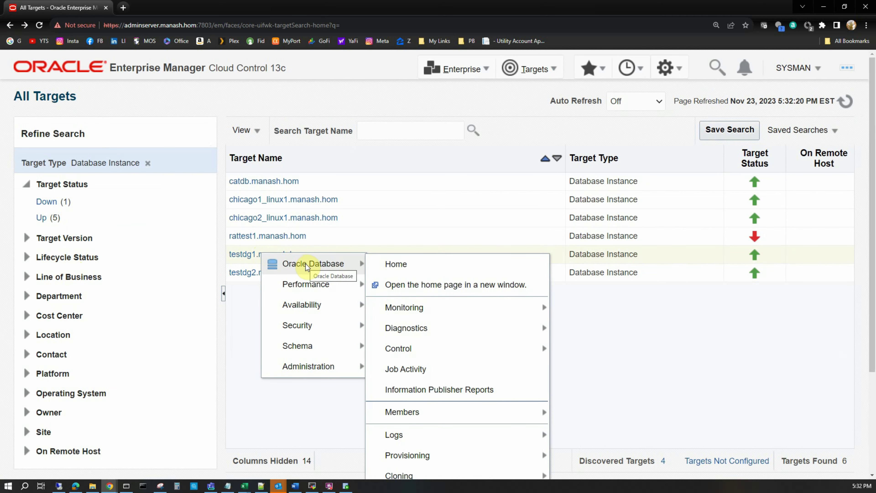
mouse_move(417, 312)
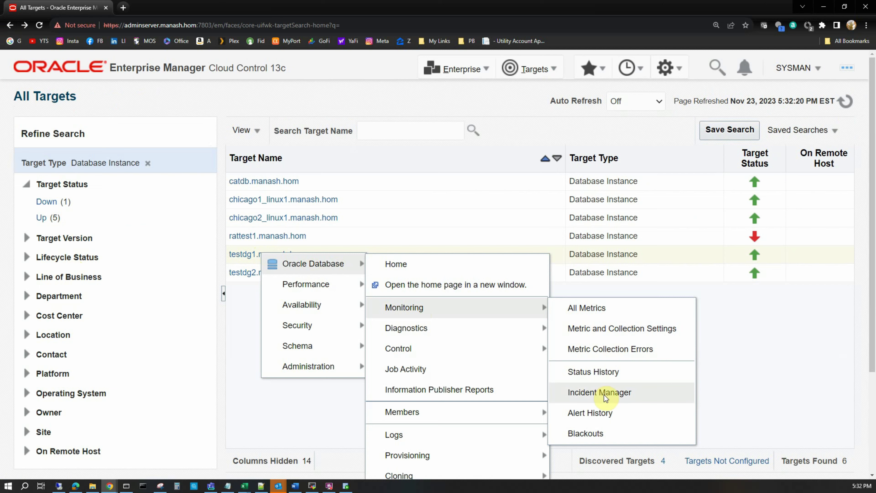
left_click(614, 393)
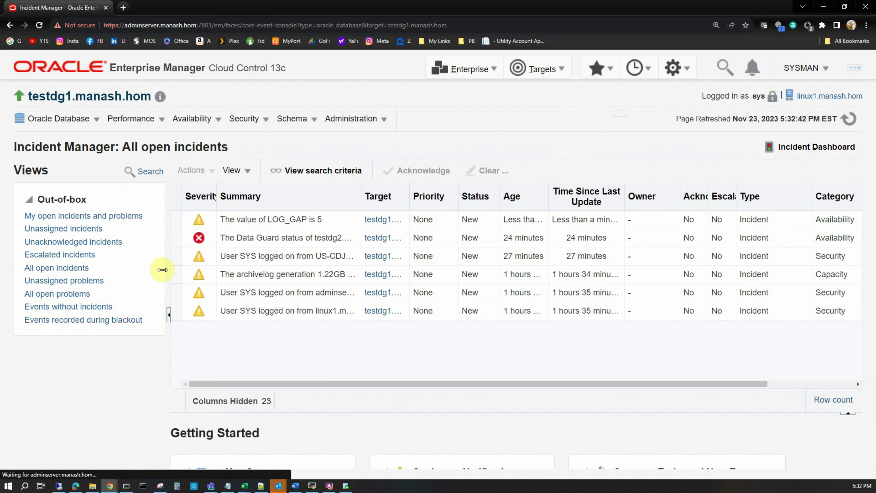
Select the 'LOG_GAP is 5' incident and open its event from the Events tab
left_click(209, 224)
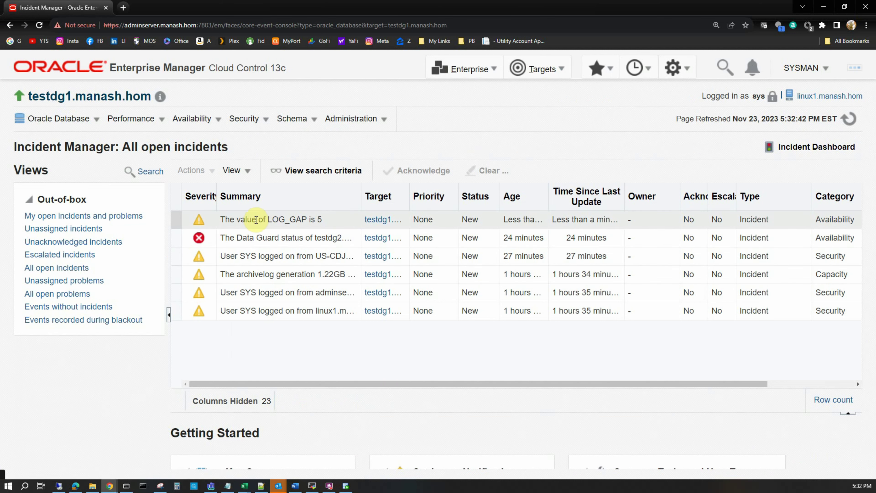
left_click_drag(354, 195, 528, 209)
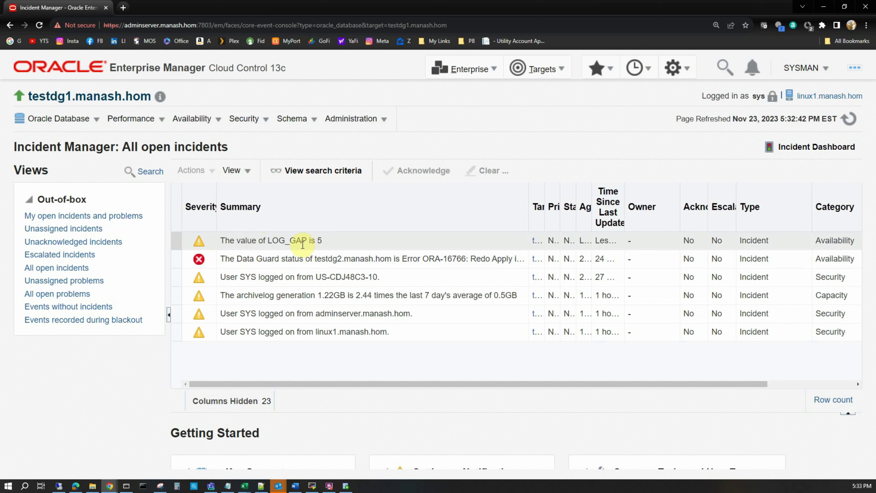
left_click(333, 240)
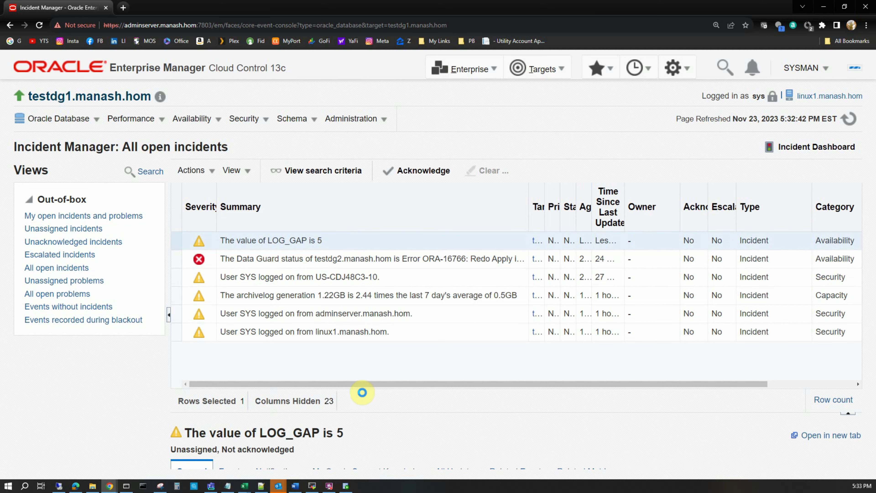
left_click_drag(365, 414, 372, 286)
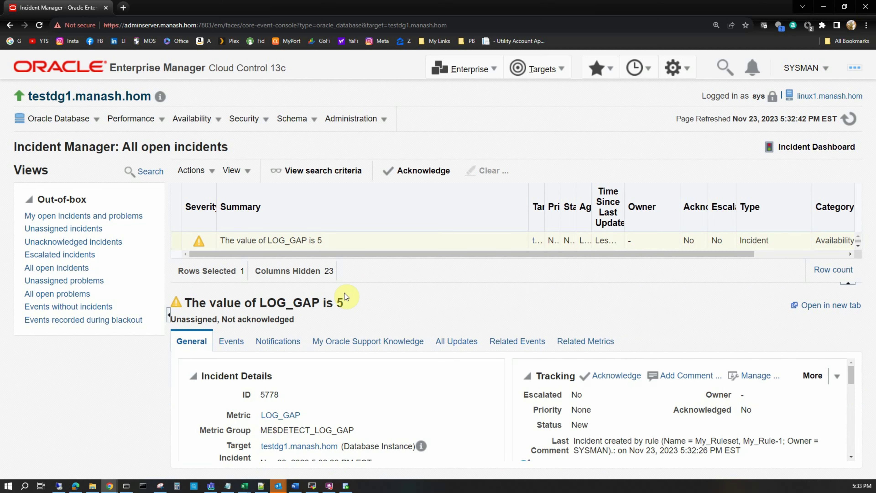
left_click(231, 341)
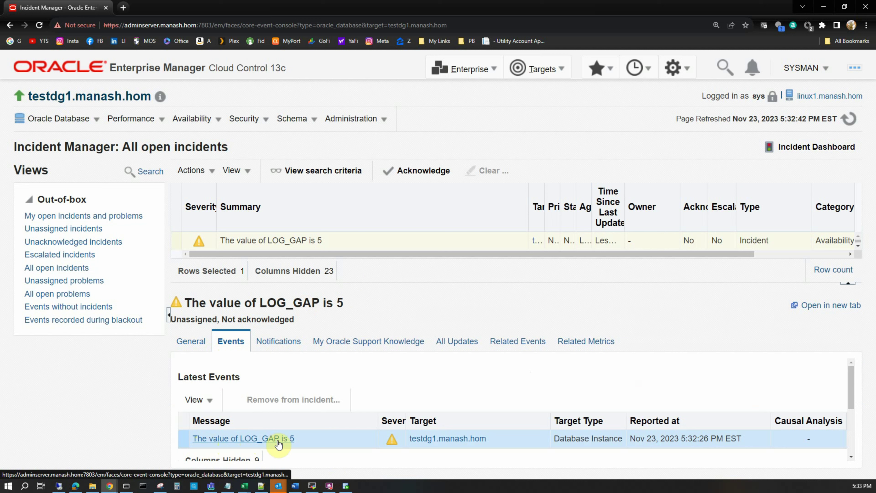
left_click(269, 440)
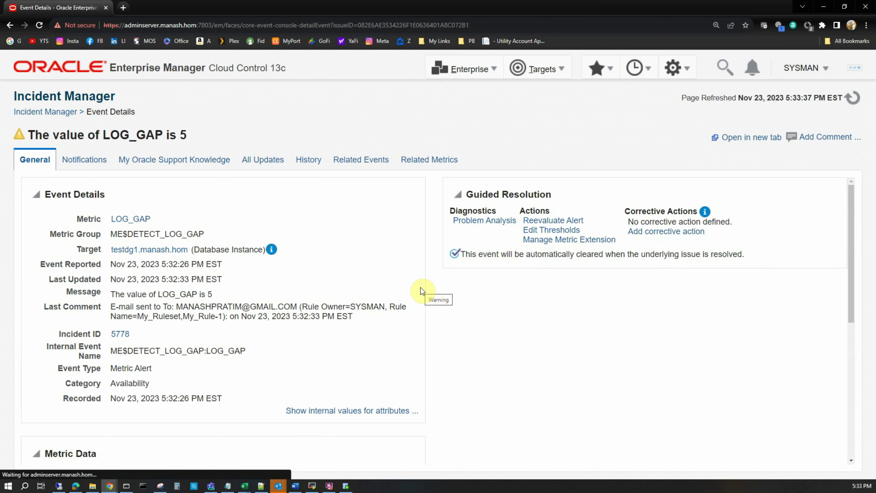
Review the event's notifications, confirming one e-mail was sent under rule My_Rule-1
left_click(83, 160)
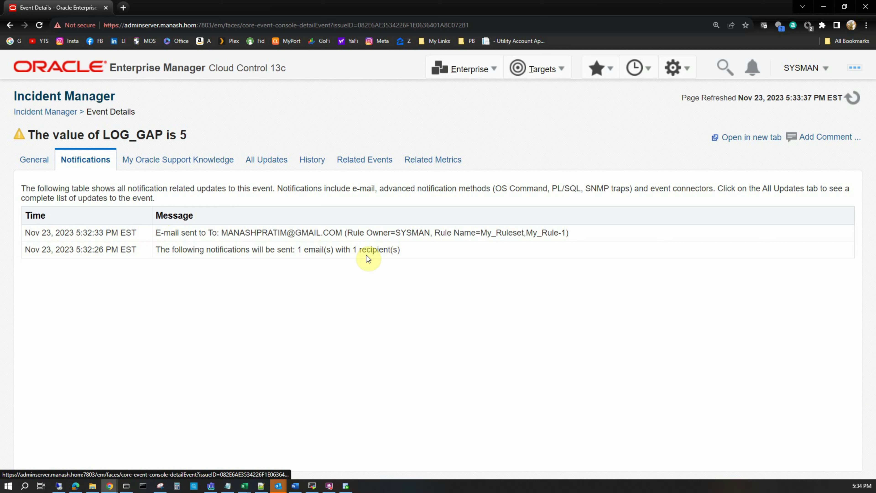
left_click_drag(404, 250, 111, 259)
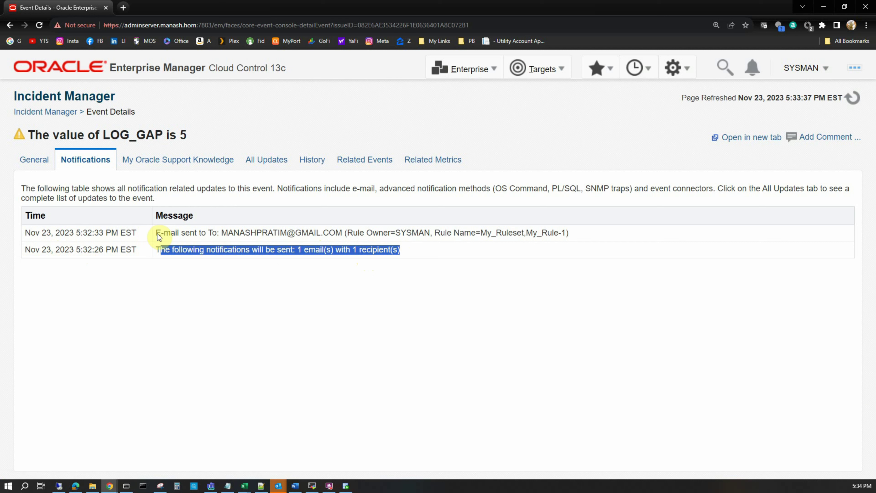
left_click_drag(158, 233, 284, 233)
left_click(286, 232)
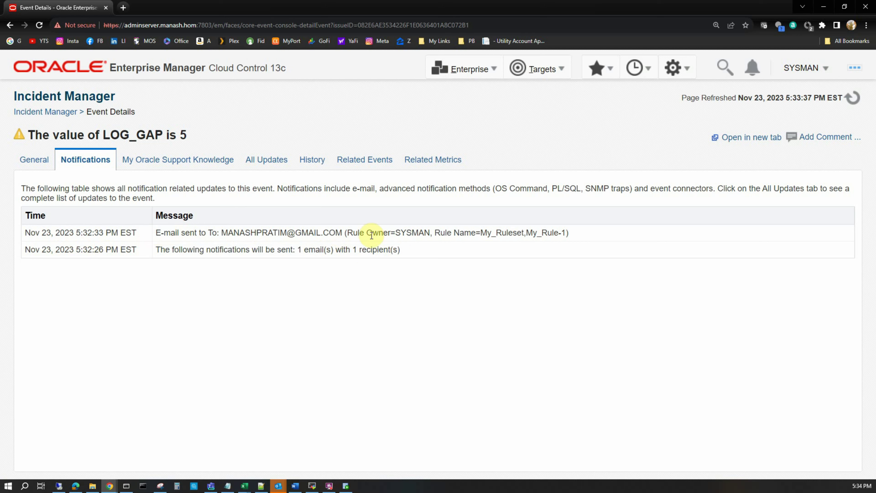
left_click_drag(395, 233, 564, 233)
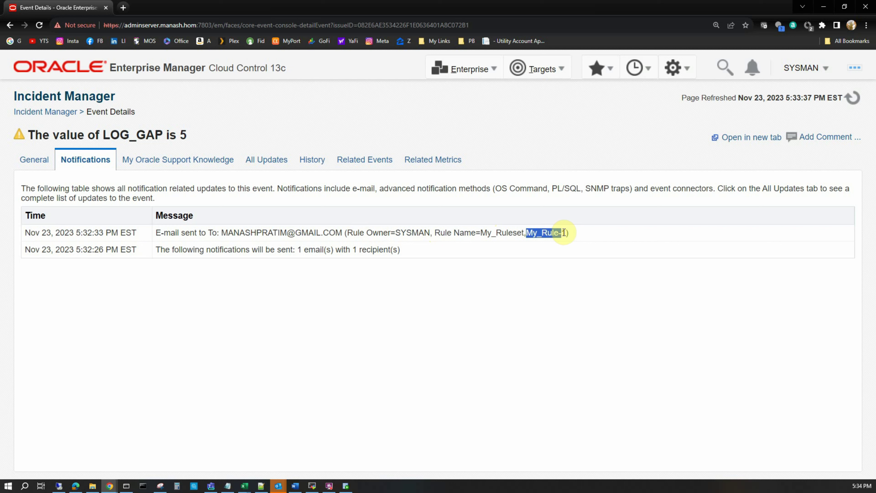
left_click(577, 234)
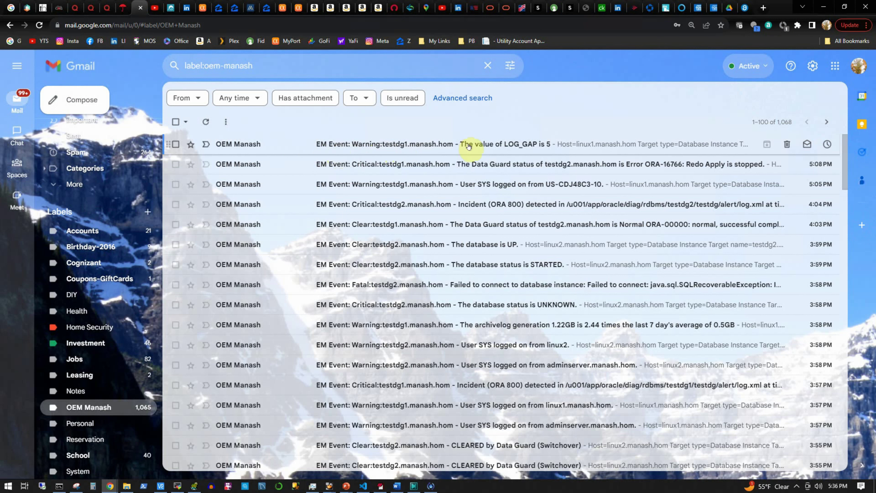
Open the top 'EM Event: Warning' e-mail reporting LOG_GAP is 5
left_click(421, 147)
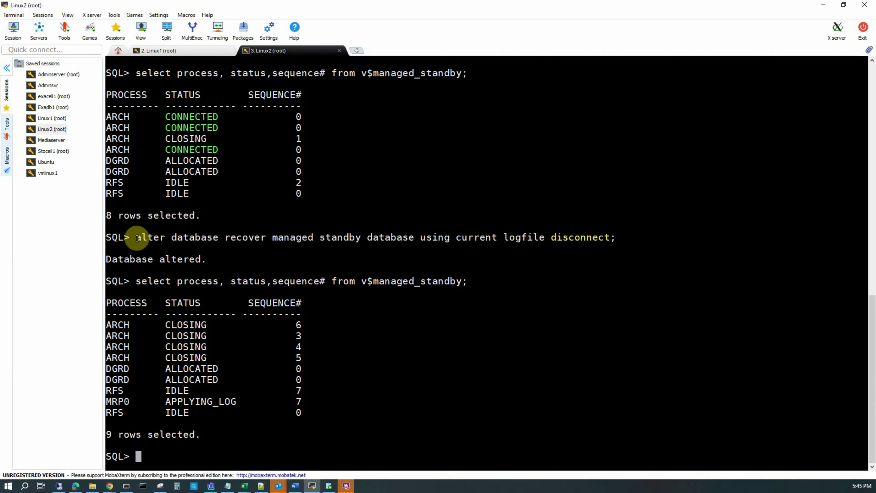
left_click_drag(136, 238, 622, 239)
left_click(250, 259)
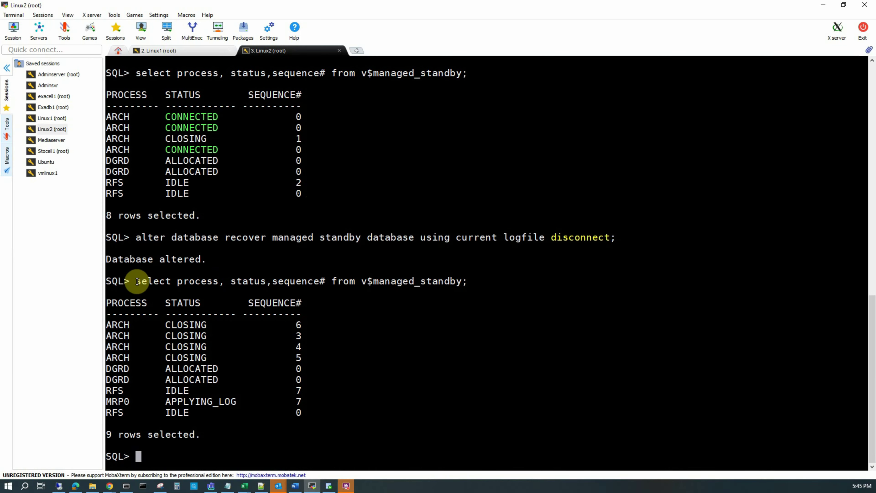
left_click_drag(138, 282, 479, 281)
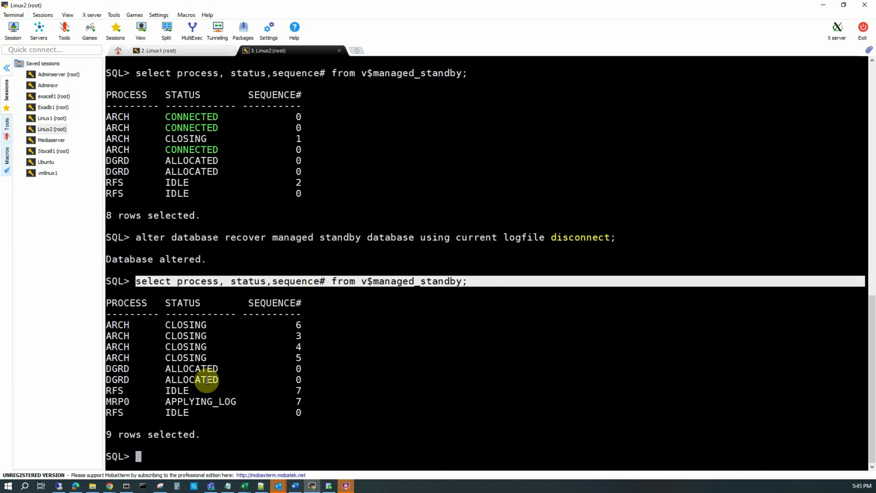
left_click_drag(107, 400, 315, 400)
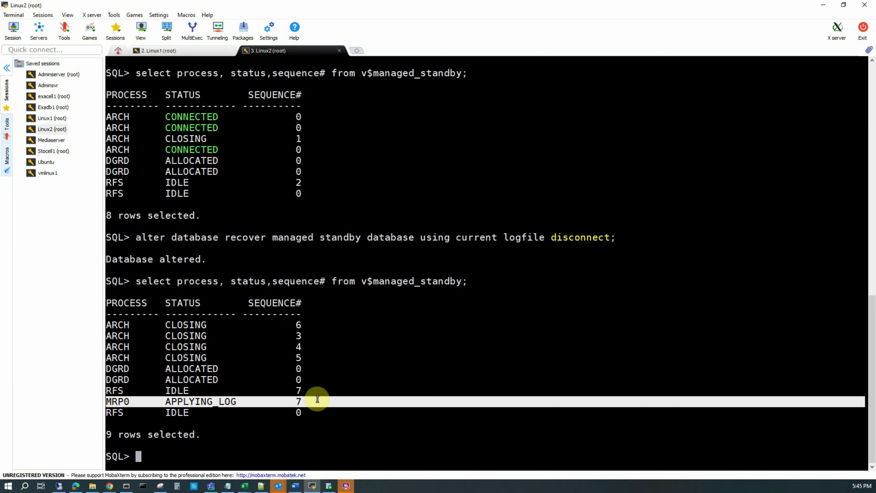
left_click_drag(297, 180, 302, 180)
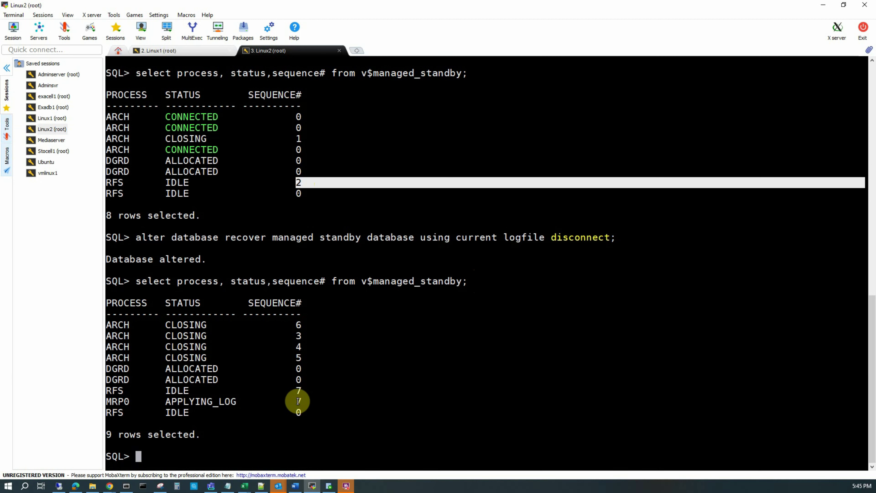
left_click_drag(297, 401, 299, 401)
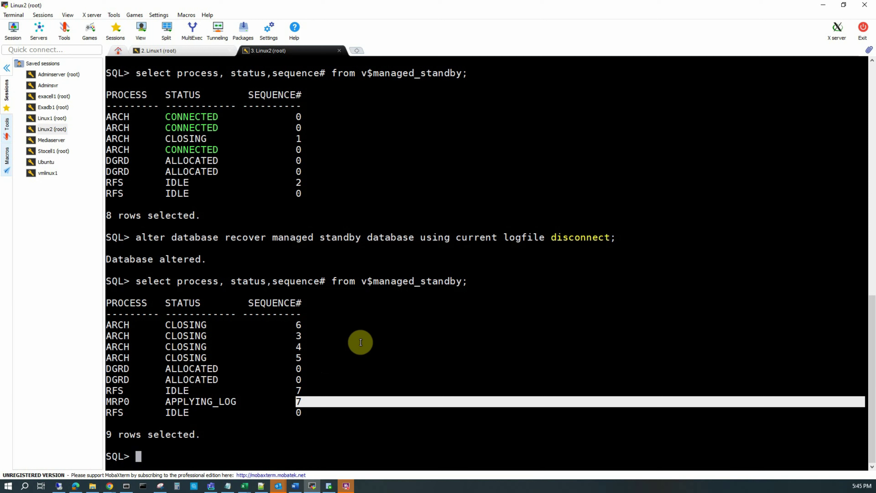
left_click(401, 317)
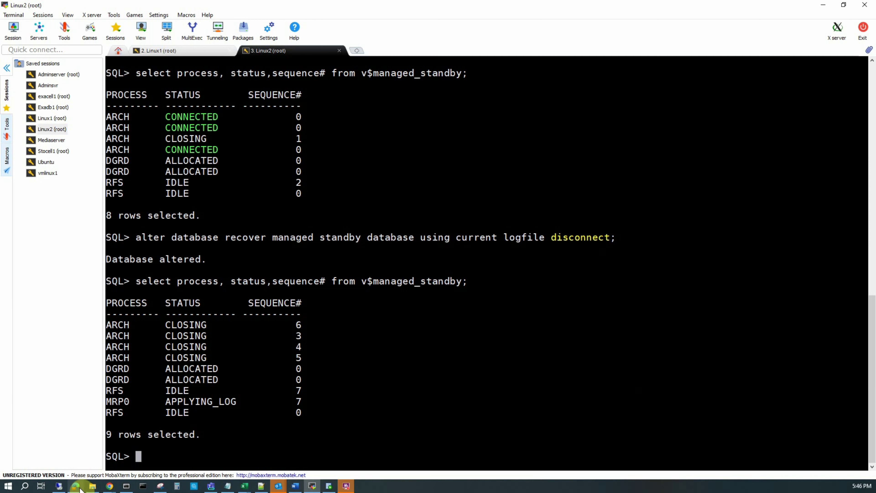
mouse_move(61, 488)
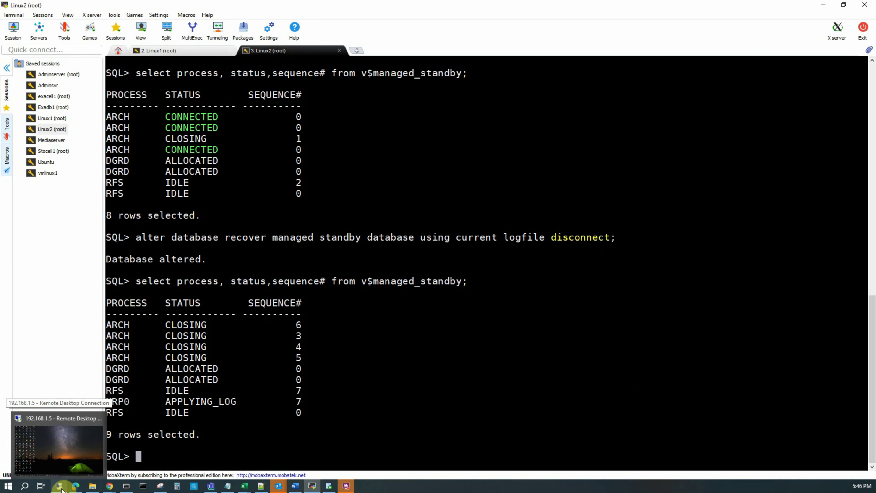
Open the 'Alert for LOG_GAP is cleared' e-mail in Gmail on the remote desktop
left_click(61, 488)
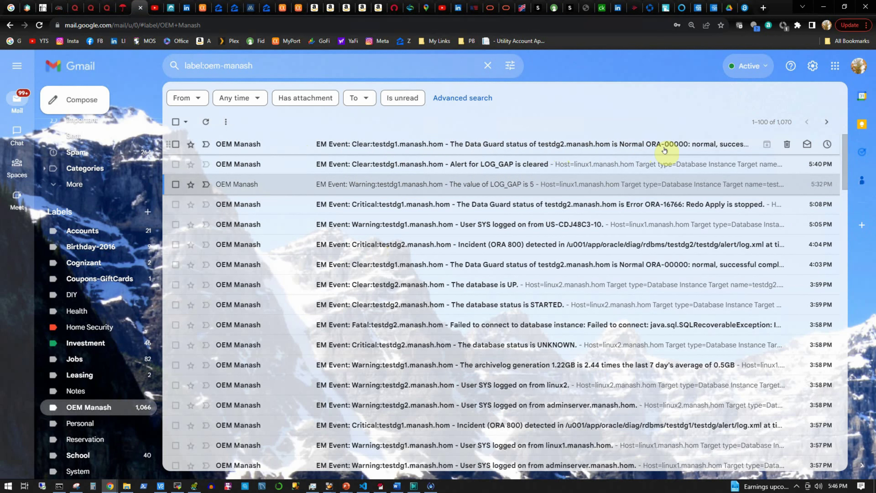
left_click(468, 167)
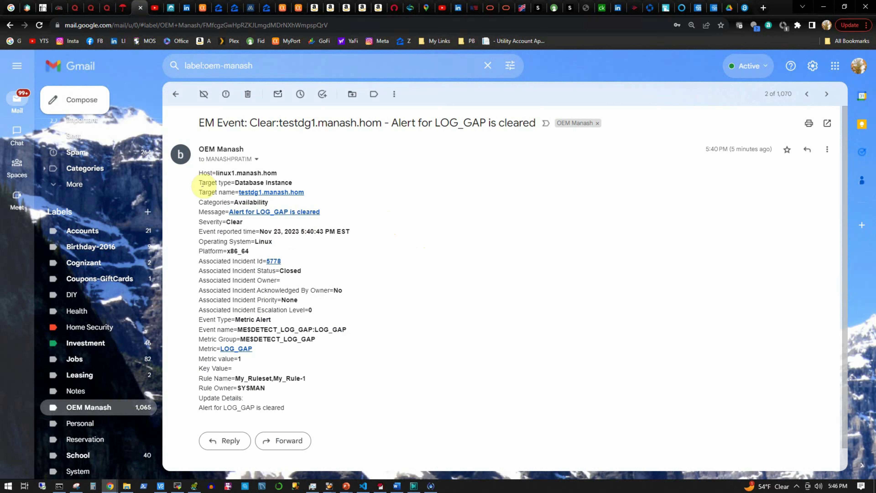
left_click(199, 171)
left_click_drag(199, 171, 319, 411)
left_click(431, 355)
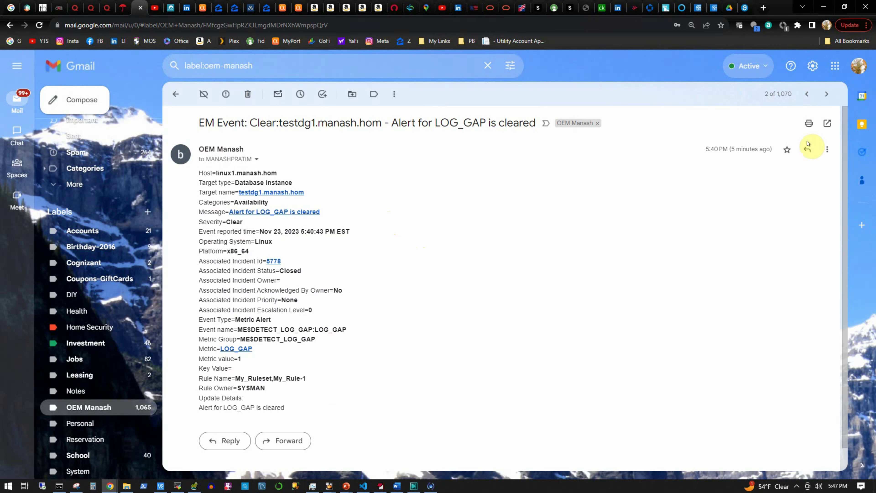
Open the newer e-mail showing testdg2 Data Guard status Normal ORA-00000
left_click(807, 98)
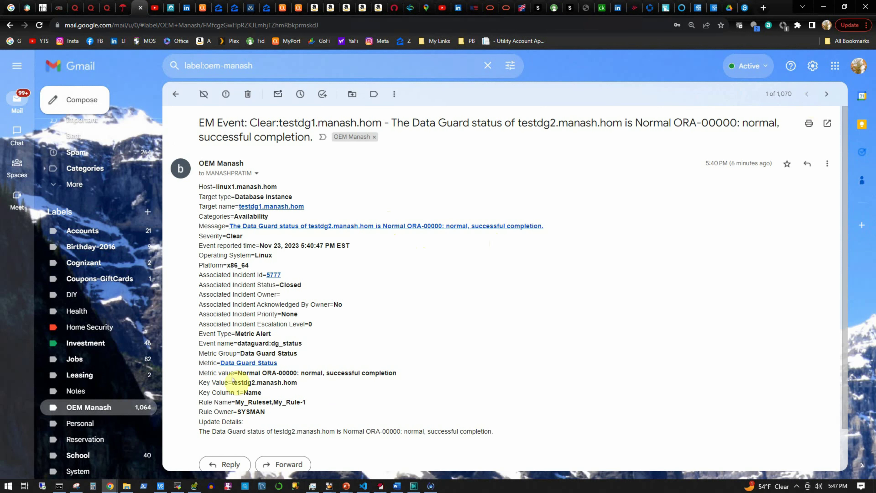
left_click_drag(238, 374, 398, 373)
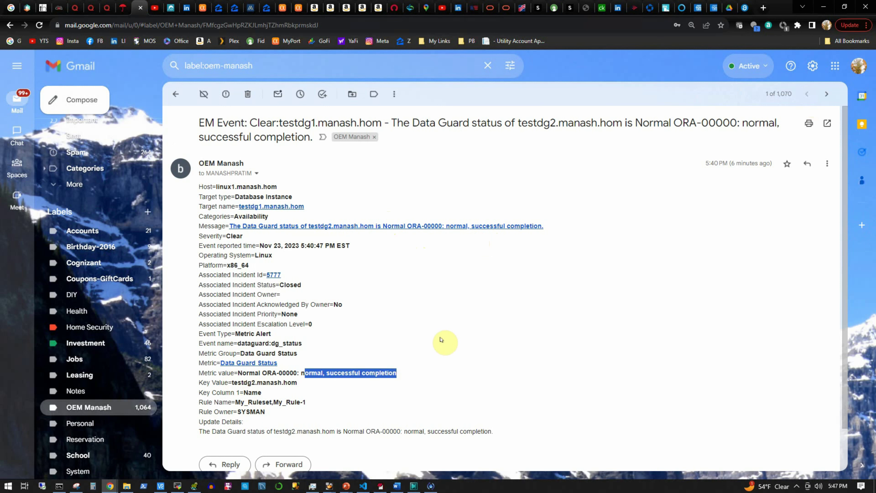
left_click(410, 328)
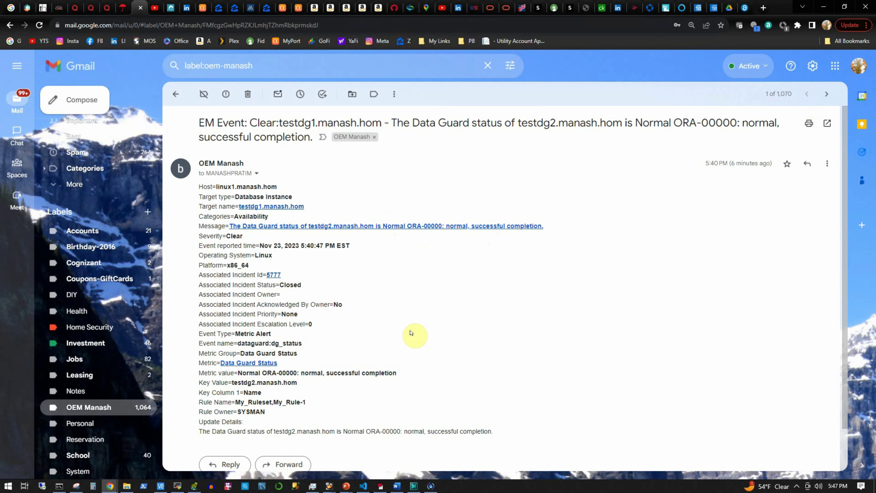